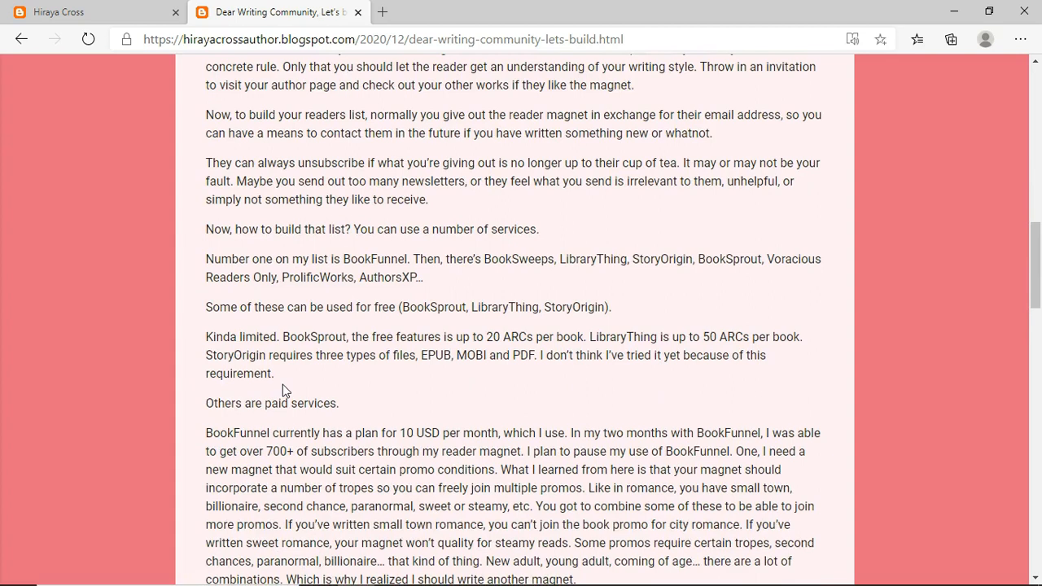
pyautogui.scroll(15, 283, 384)
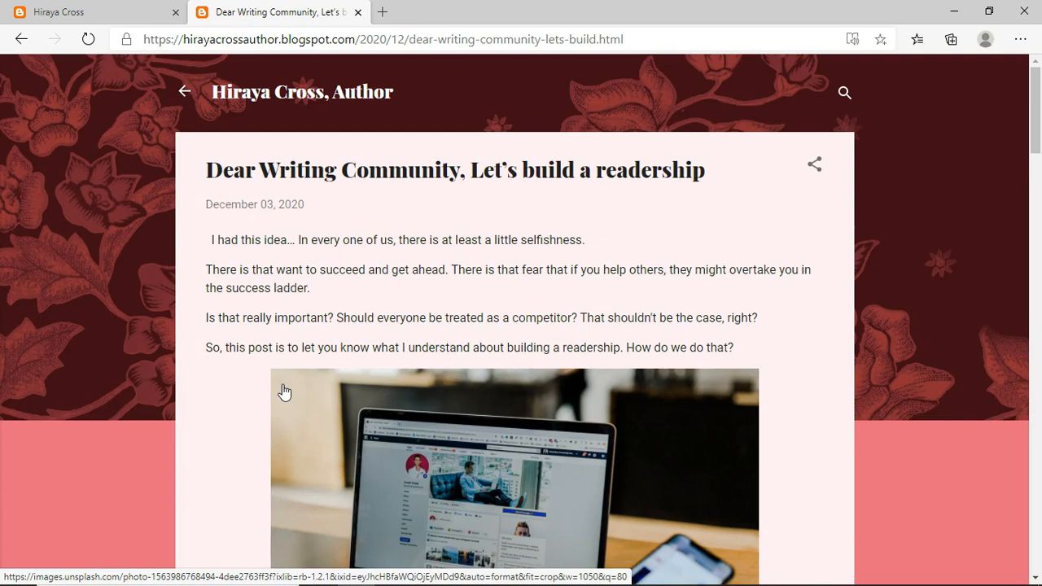
pyautogui.scroll(-1, 284, 393)
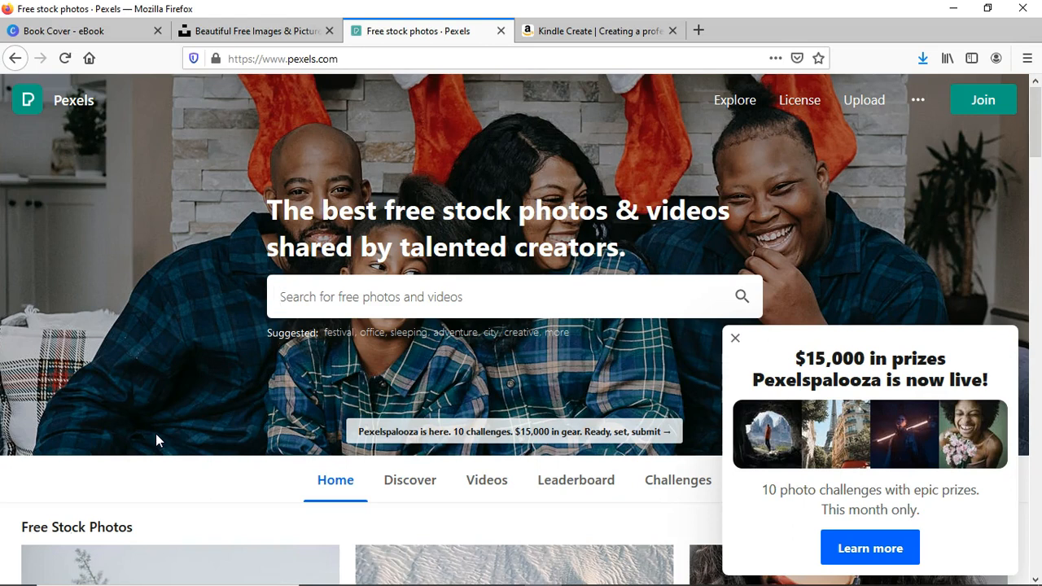
# Step: Open the Christmas tree decorating photo on Pexels and view its photo information down to the license terms
pyautogui.click(163, 566)
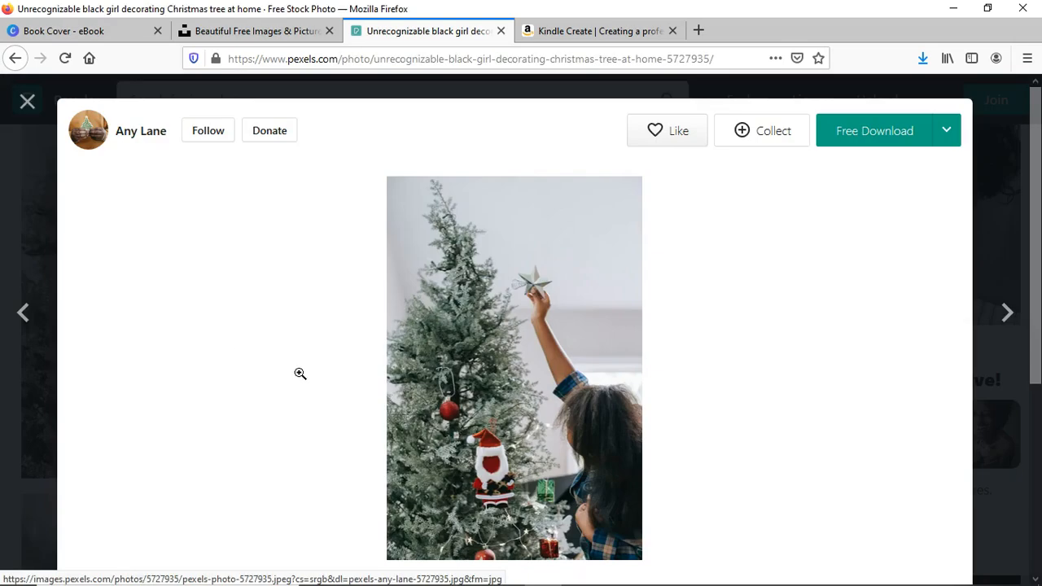
pyautogui.scroll(-4, 339, 439)
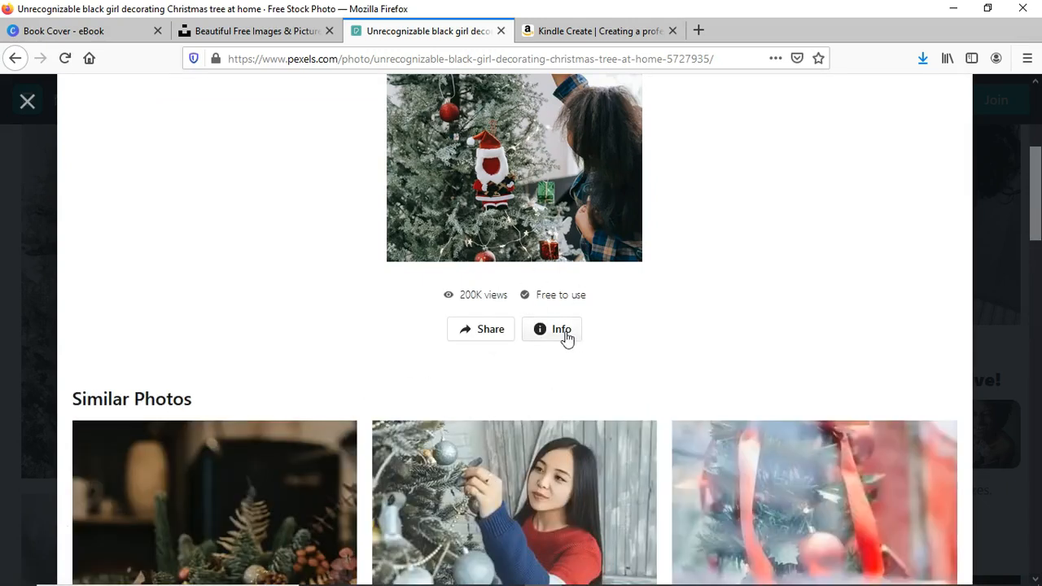
pyautogui.click(567, 339)
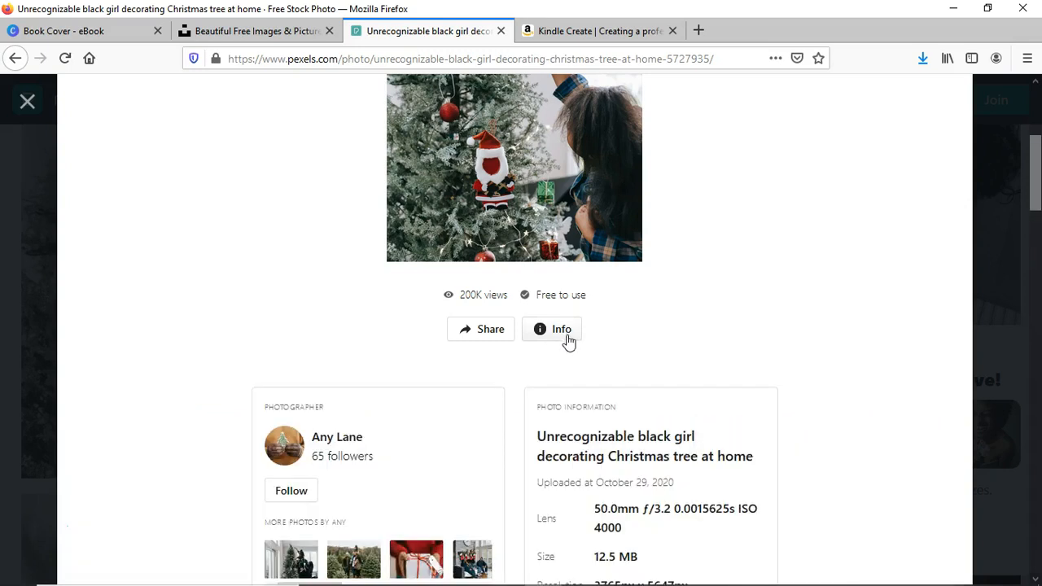
pyautogui.scroll(-3, 639, 378)
pyautogui.scroll(-3, 639, 378)
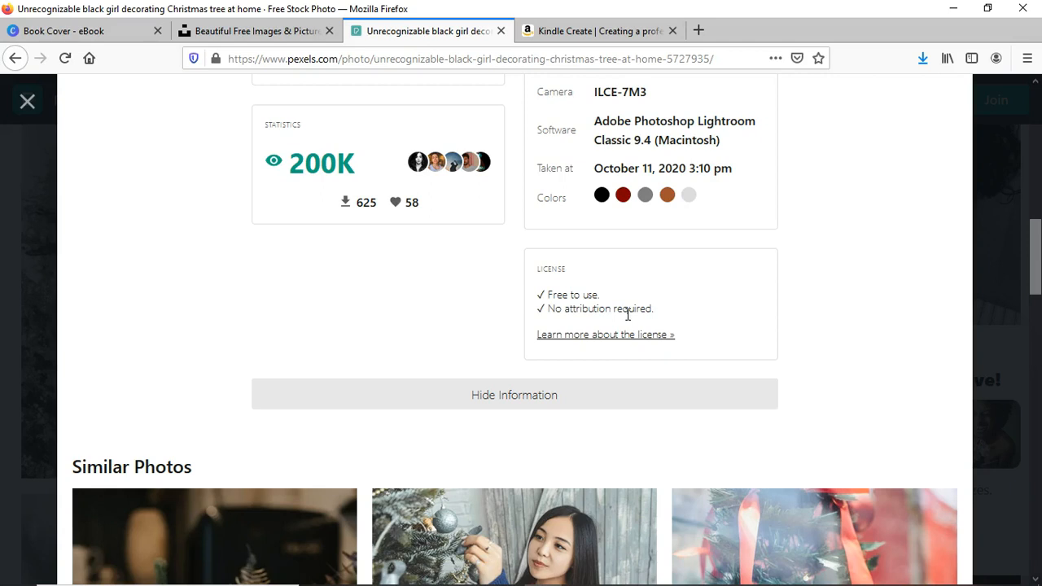
# Step: Open the laptop on brown wooden table photo on Unsplash and copy its image location
pyautogui.click(278, 31)
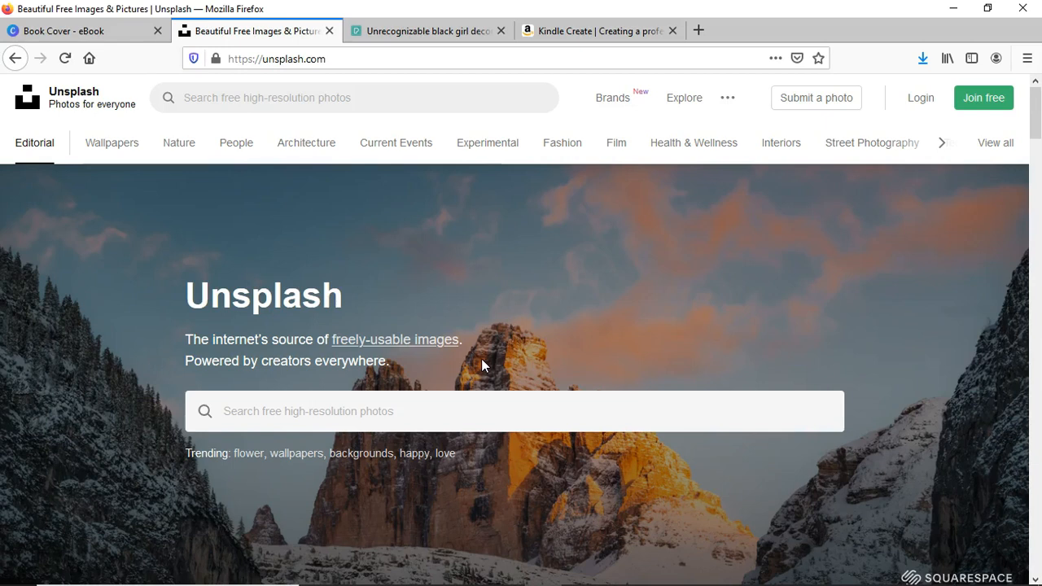
pyautogui.scroll(-10, 446, 352)
pyautogui.scroll(-1, 444, 346)
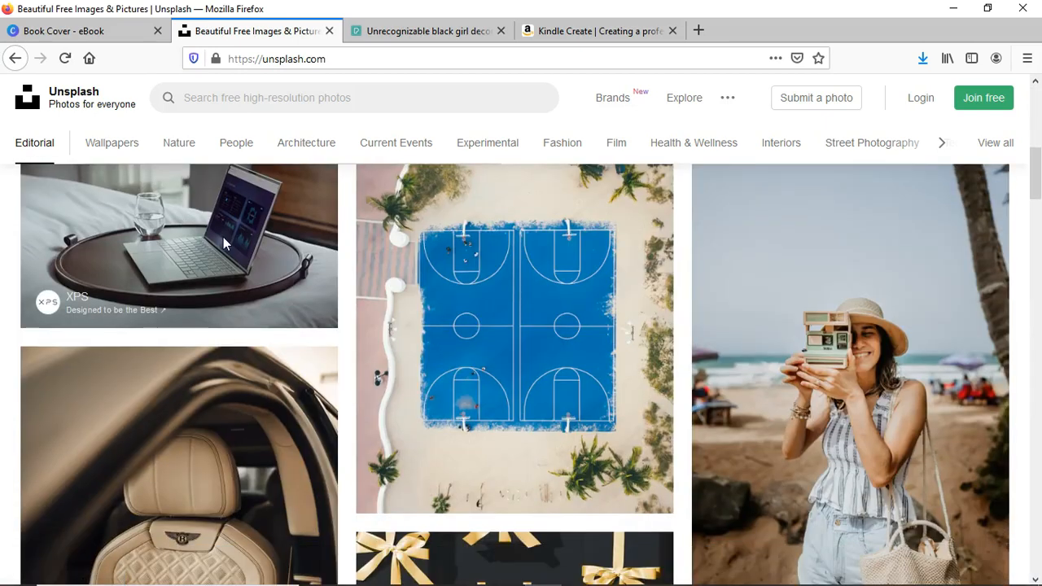
pyautogui.scroll(3, 226, 377)
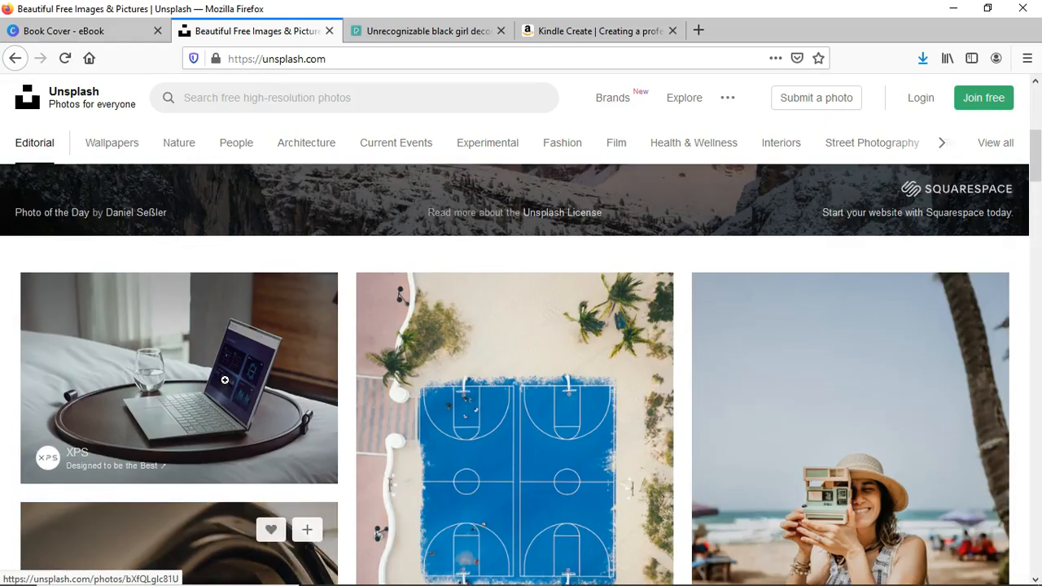
pyautogui.click(210, 377)
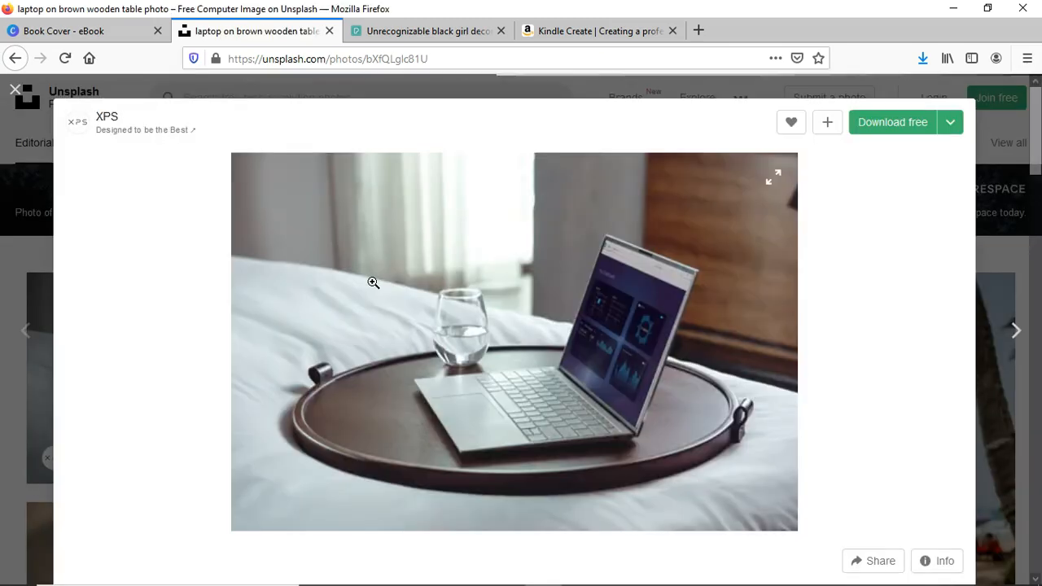
pyautogui.rightClick(373, 282)
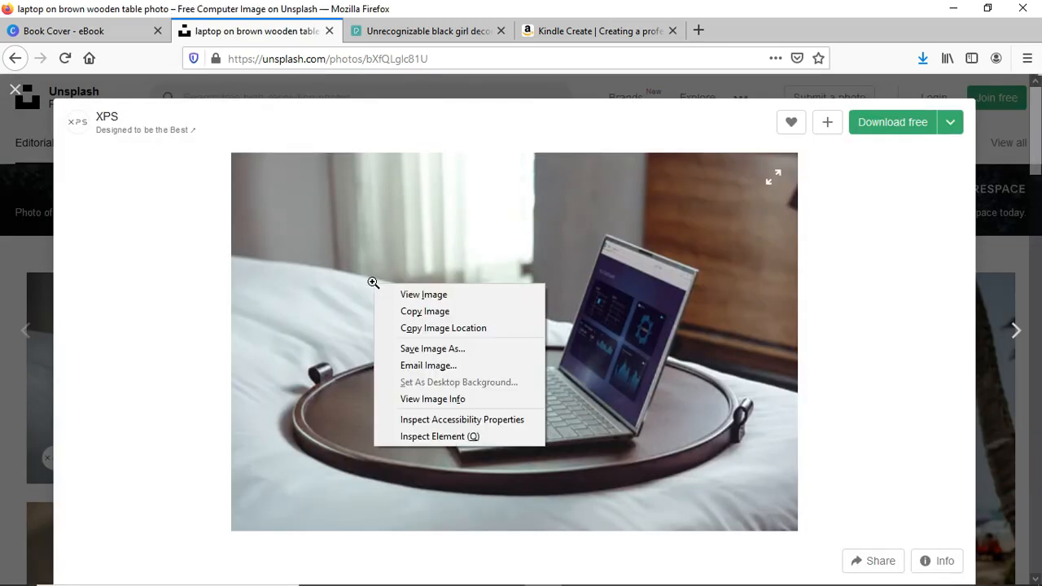
pyautogui.click(399, 328)
# Step: Switch to the readership blog post in Edge and view the laptop photo embedded in it
pyautogui.click(356, 571)
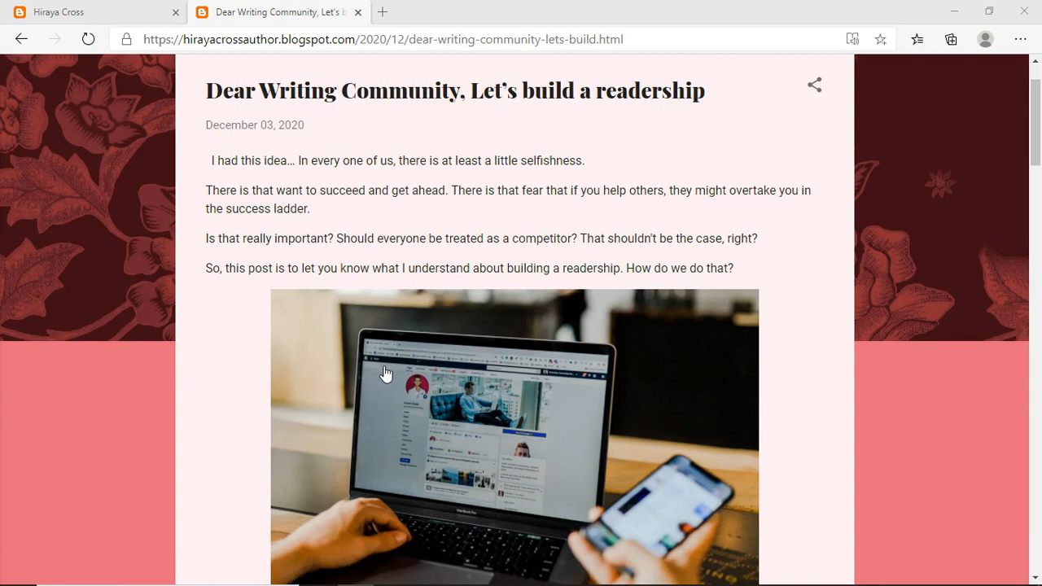
pyautogui.click(416, 385)
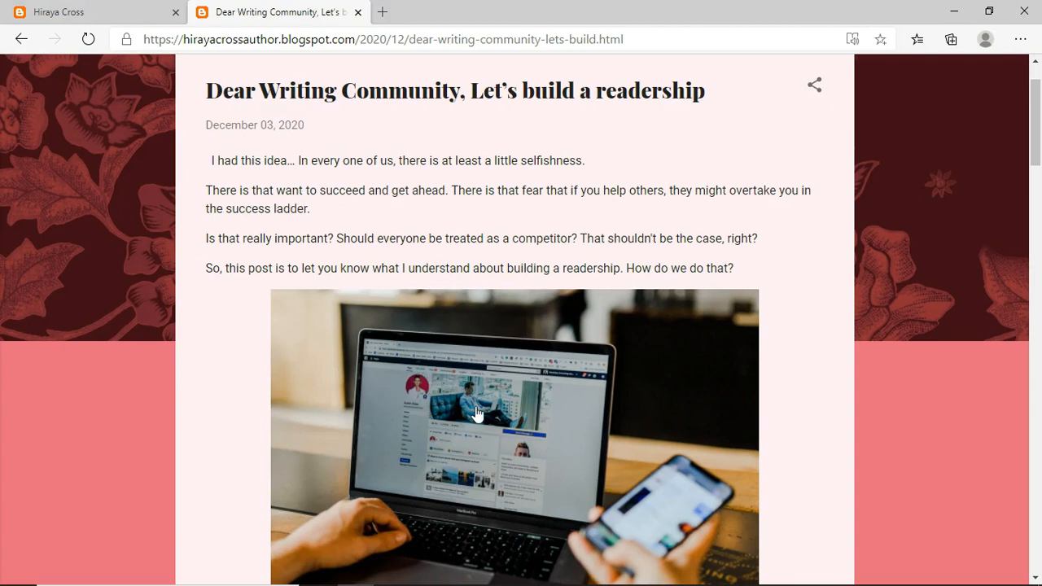
pyautogui.scroll(-2, 476, 413)
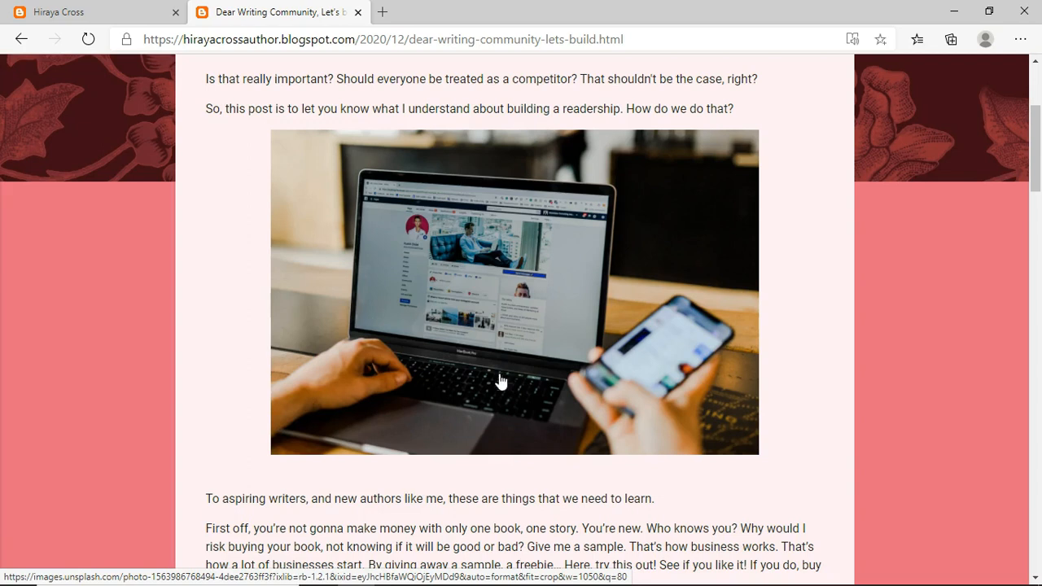
pyautogui.scroll(-2, 500, 390)
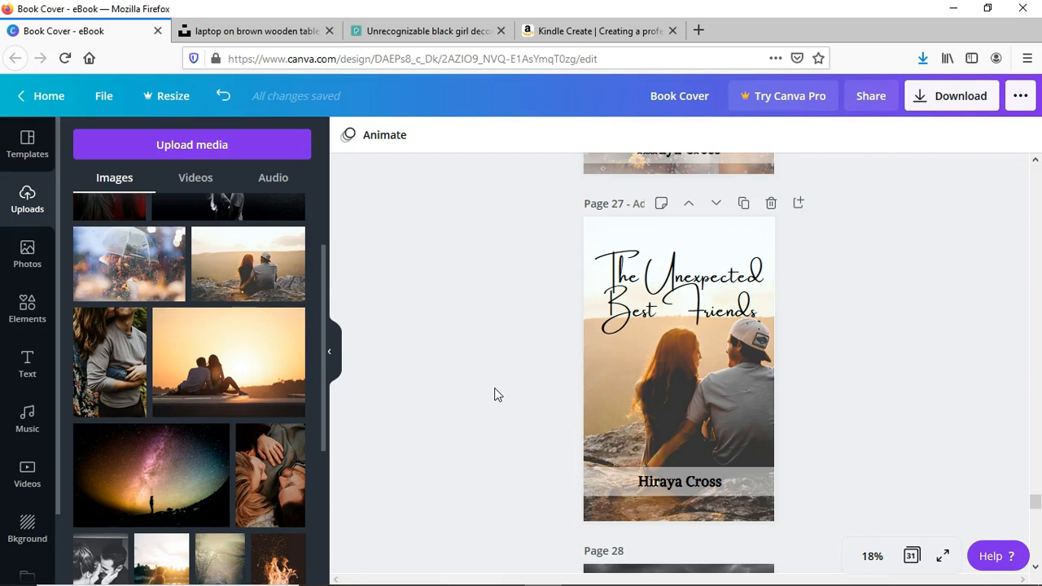
# Step: Switch to the manuscript in Word and look over its title page
pyautogui.hotkey('alt', 'Tab')
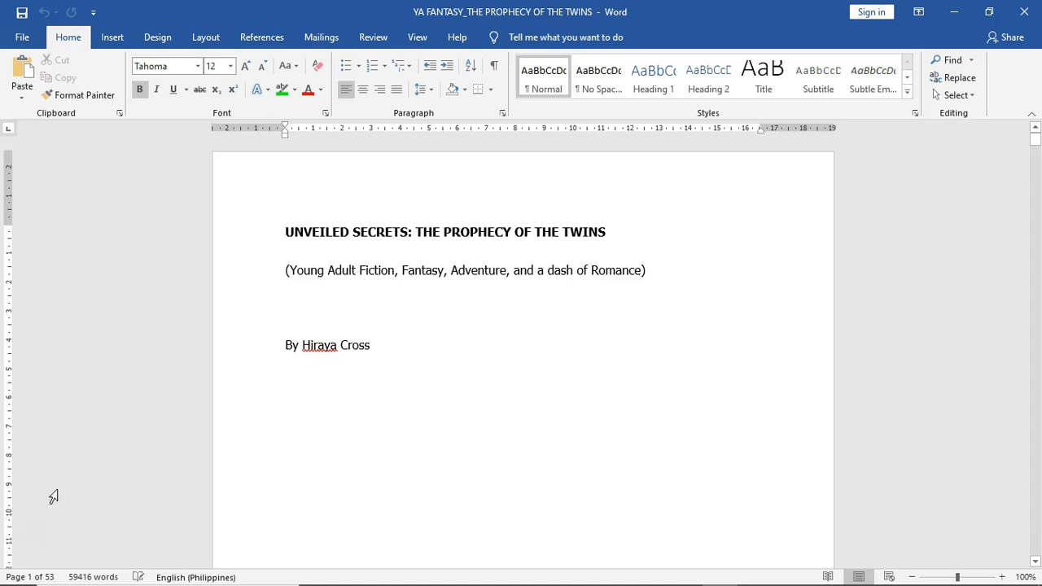
pyautogui.scroll(-2, 340, 418)
pyautogui.scroll(2, 341, 418)
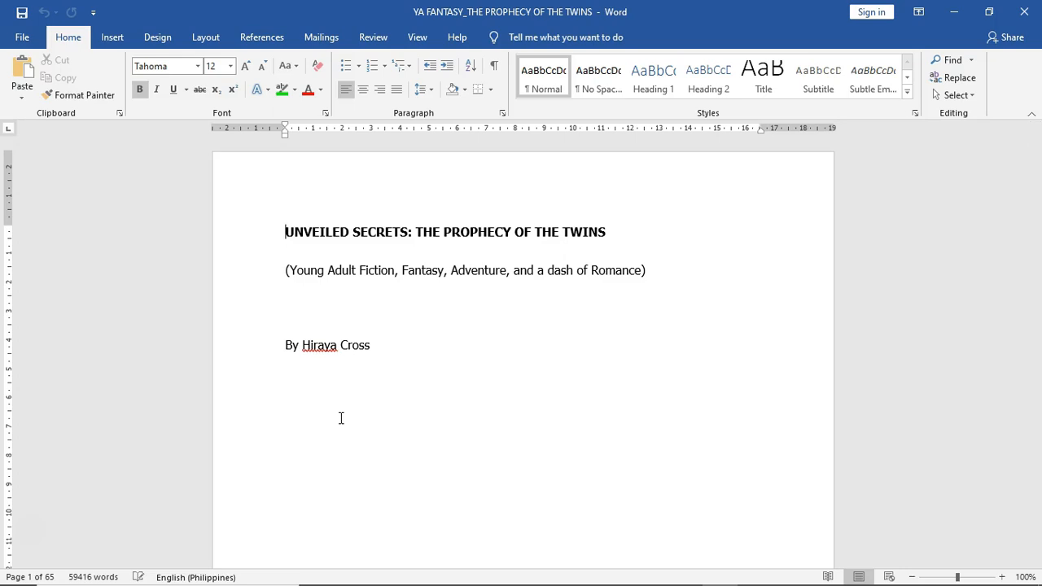
pyautogui.scroll(-4, 435, 417)
pyautogui.scroll(4, 441, 419)
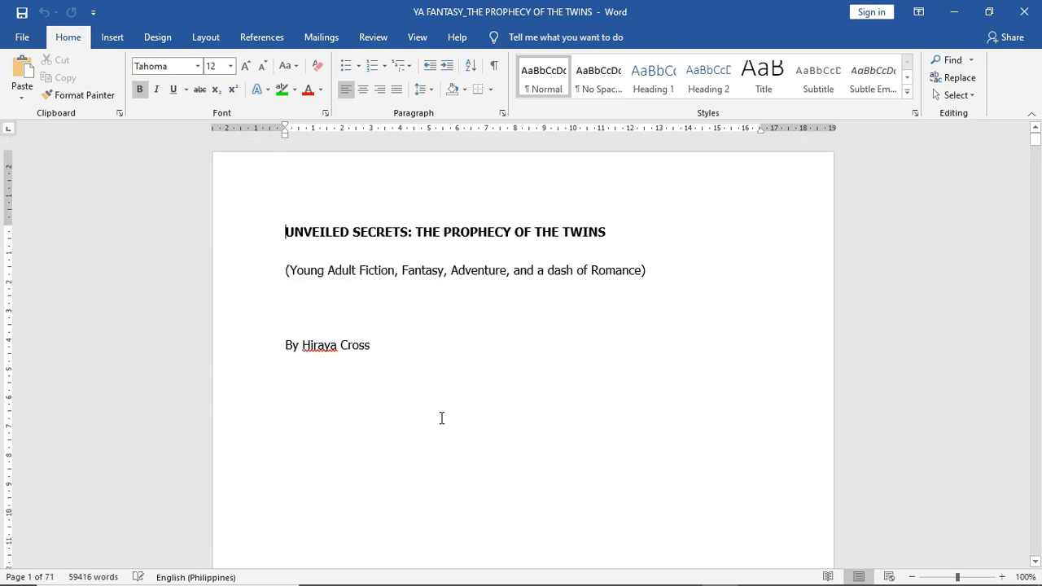
# Step: Format the entire manuscript in Tahoma at font size 12
pyautogui.hotkey('ctrl', 'a')
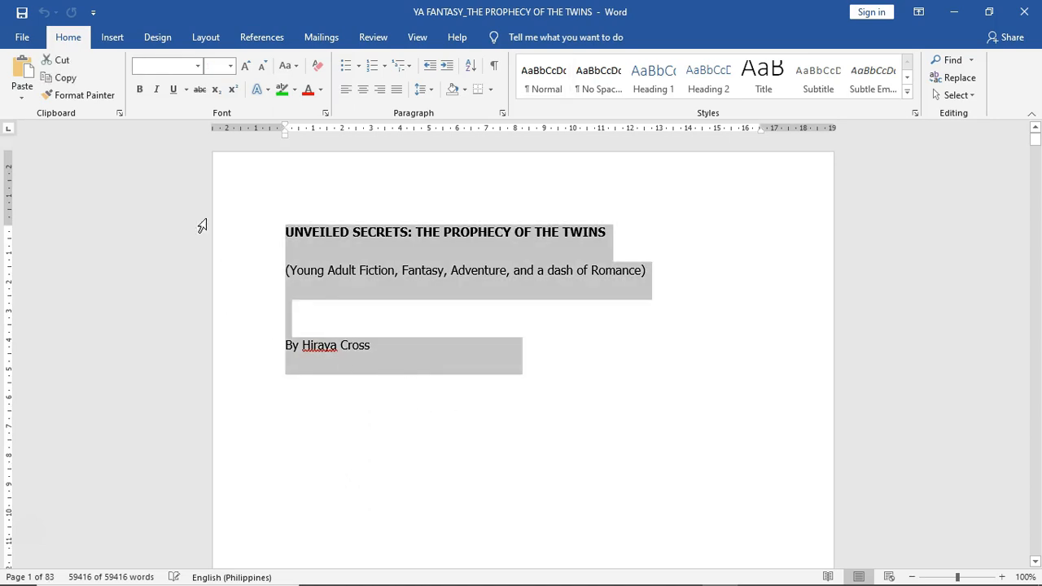
pyautogui.click(198, 65)
pyautogui.click(198, 65)
pyautogui.click(198, 65)
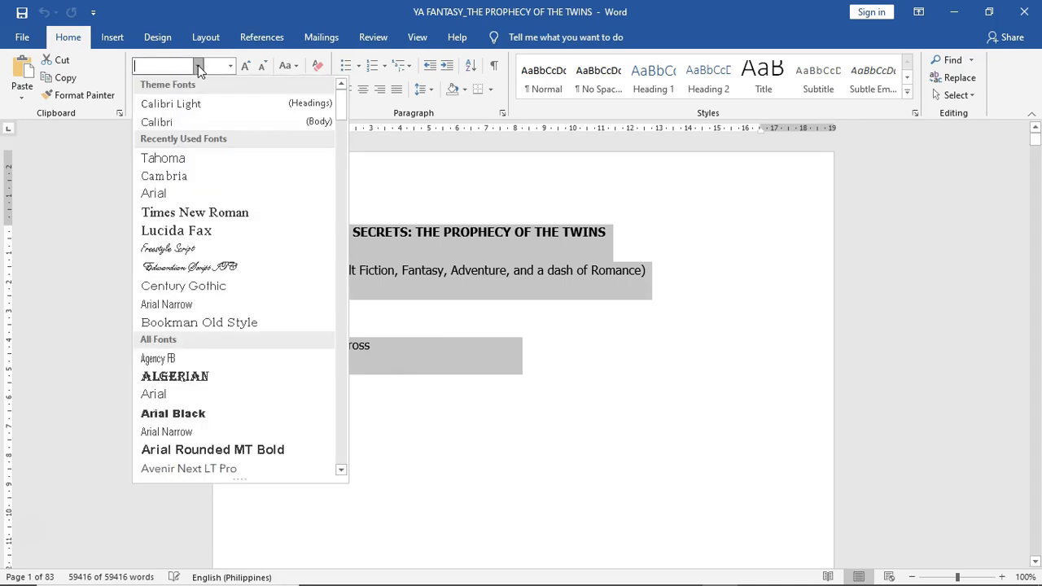
pyautogui.click(198, 158)
pyautogui.write('12')
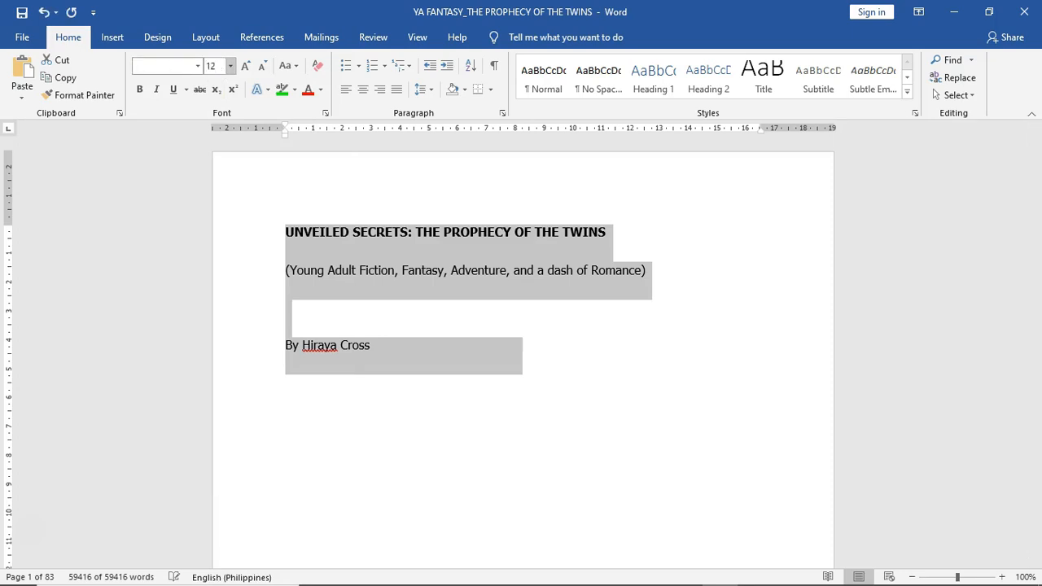
pyautogui.press('Return')
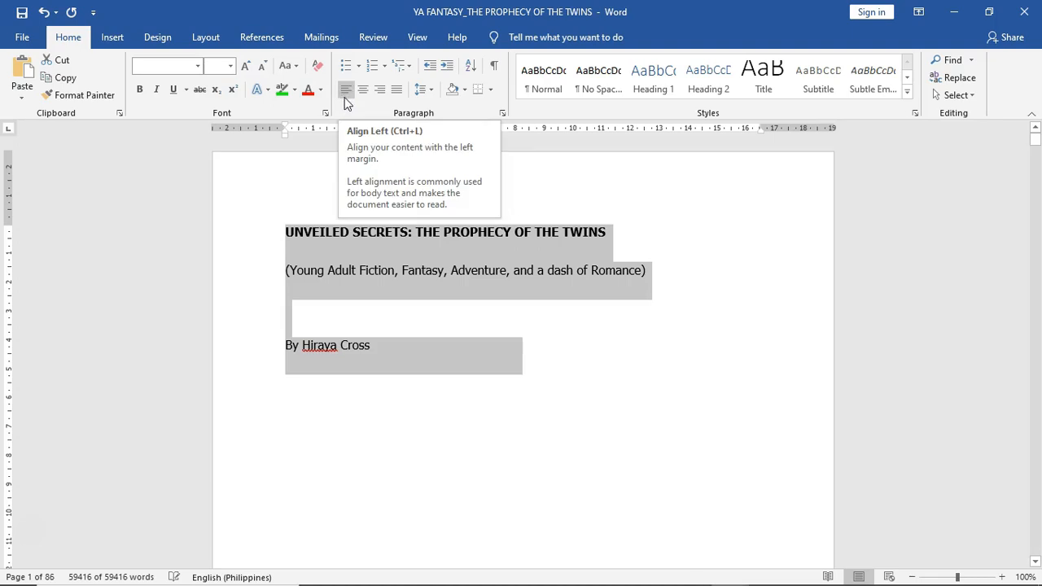
# Step: Left-align the entire manuscript and set its line spacing to 2.0
pyautogui.click(347, 94)
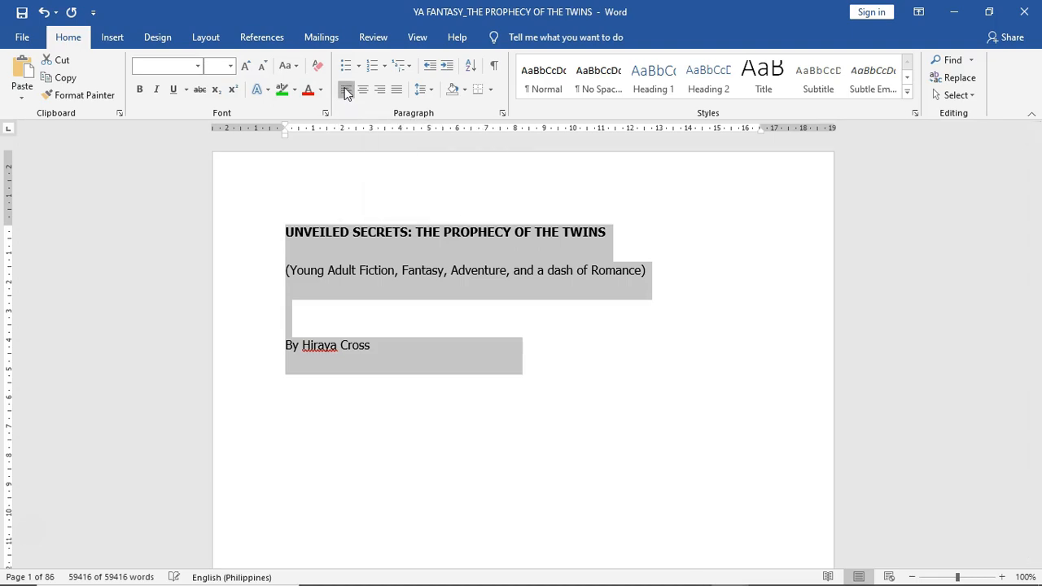
pyautogui.click(396, 92)
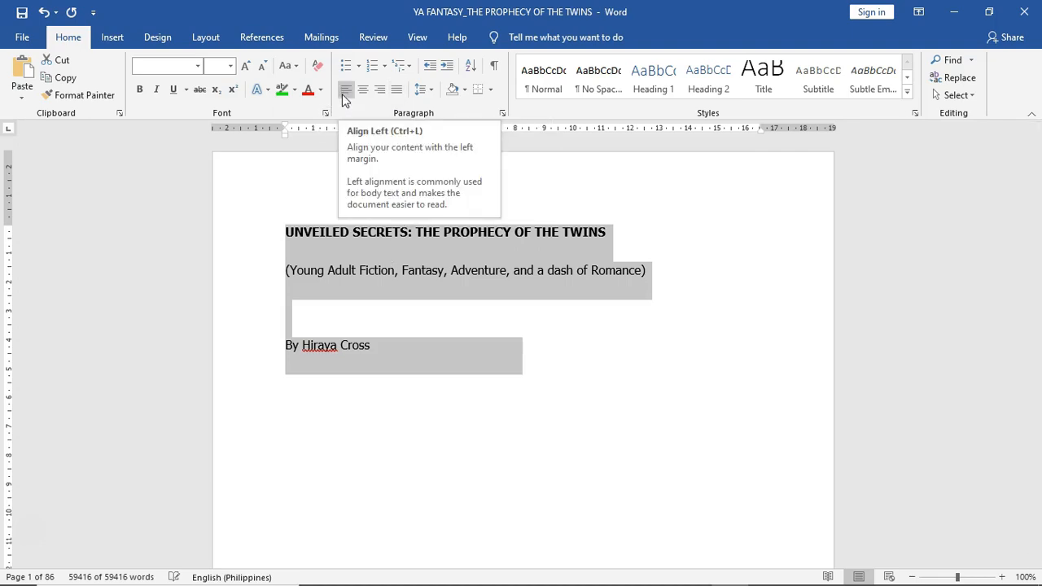
pyautogui.click(418, 90)
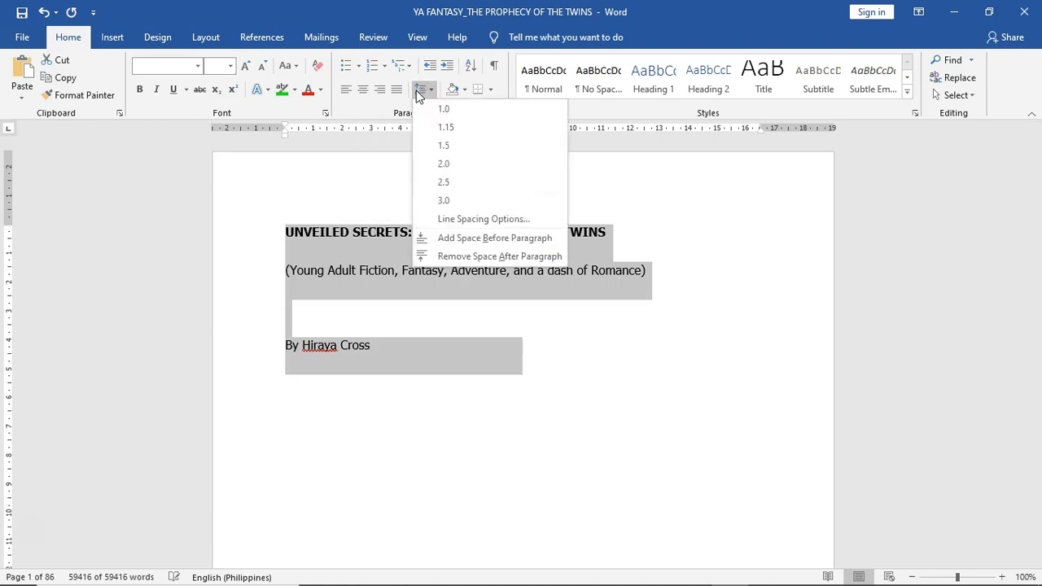
pyautogui.click(441, 165)
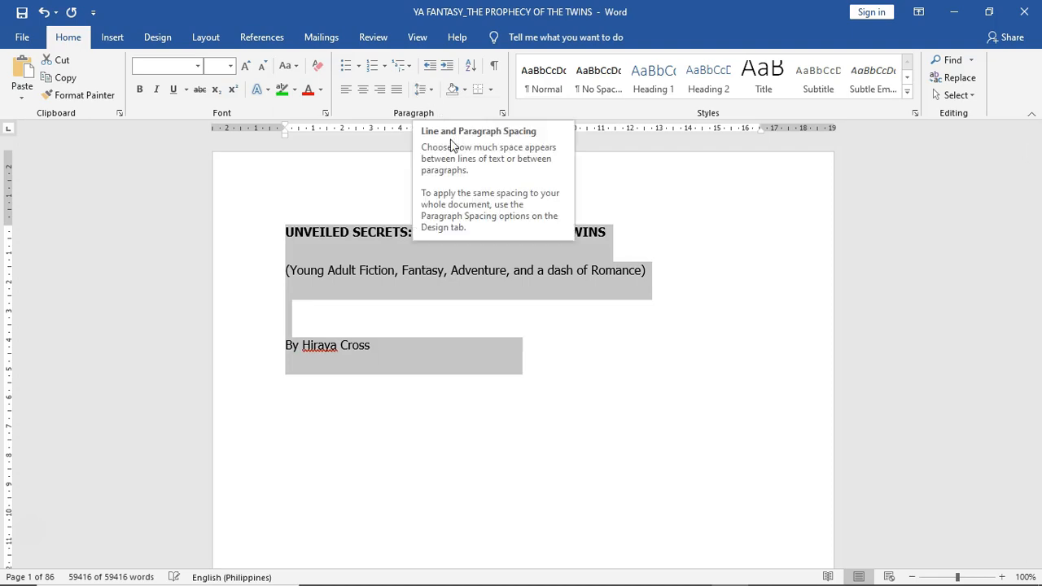
pyautogui.click(429, 92)
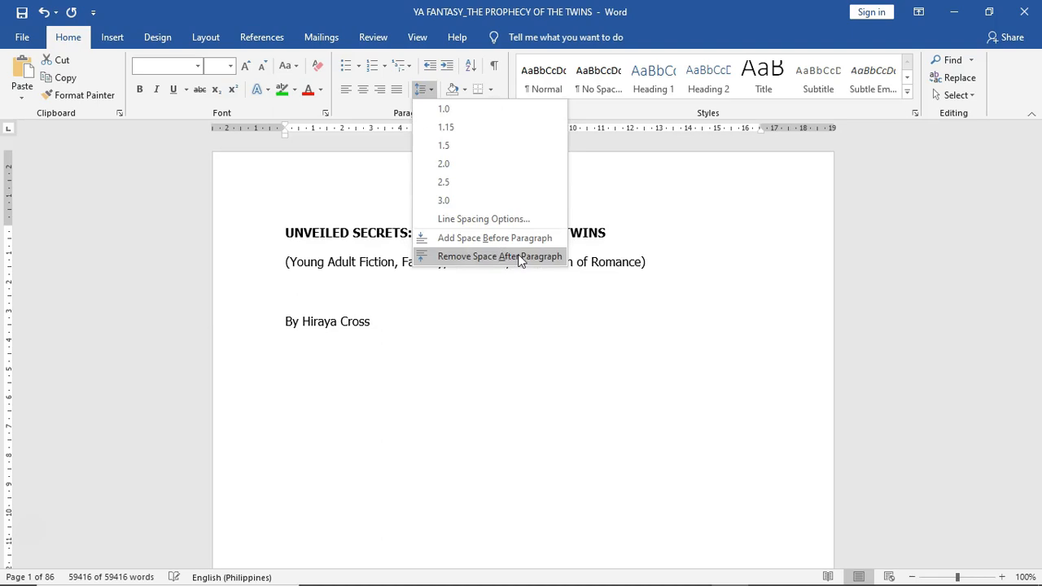
pyautogui.click(582, 367)
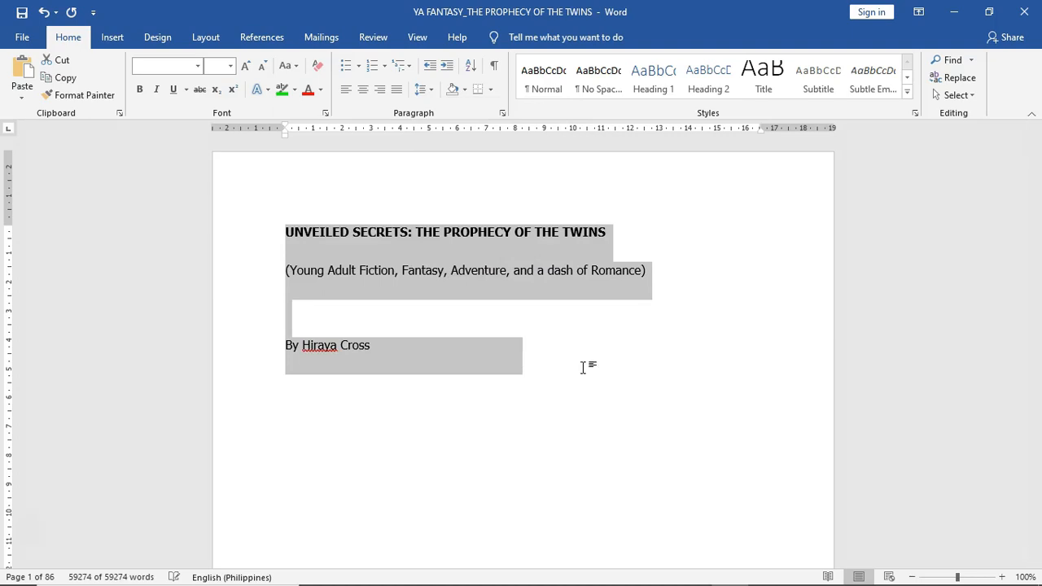
pyautogui.click(583, 367)
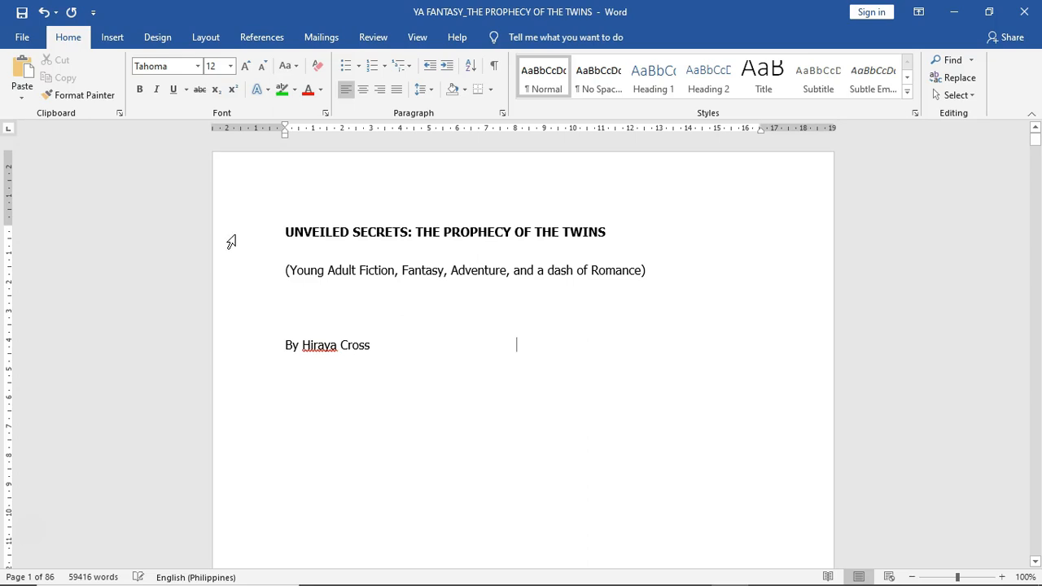
# Step: Center the title, the genre line and the author line on the title page
pyautogui.moveTo(246, 236)
pyautogui.mouseDown()
pyautogui.moveTo(247, 274)
pyautogui.moveTo(235, 236)
pyautogui.mouseUp()
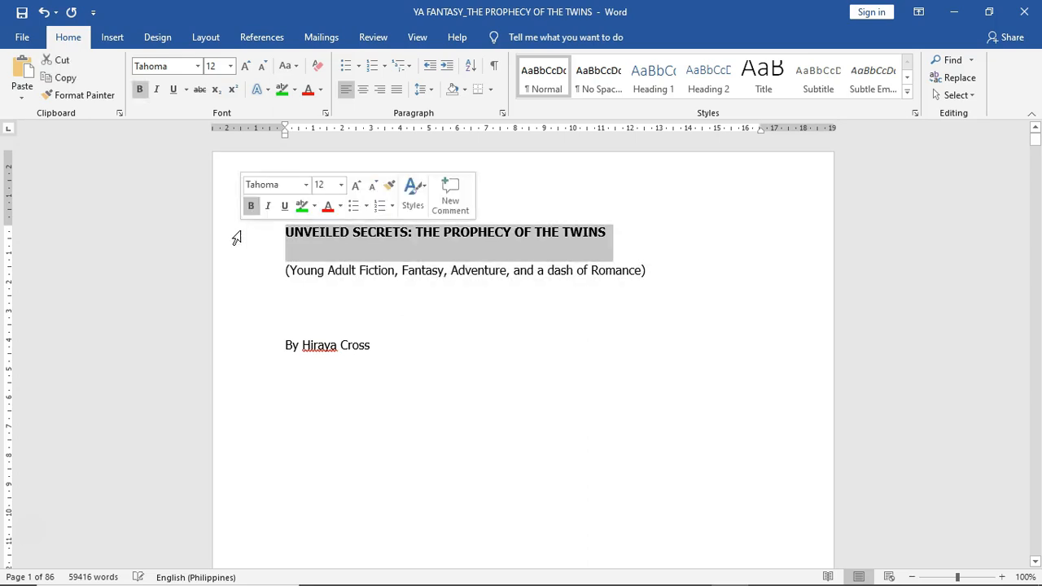
pyautogui.click(363, 90)
pyautogui.click(251, 353)
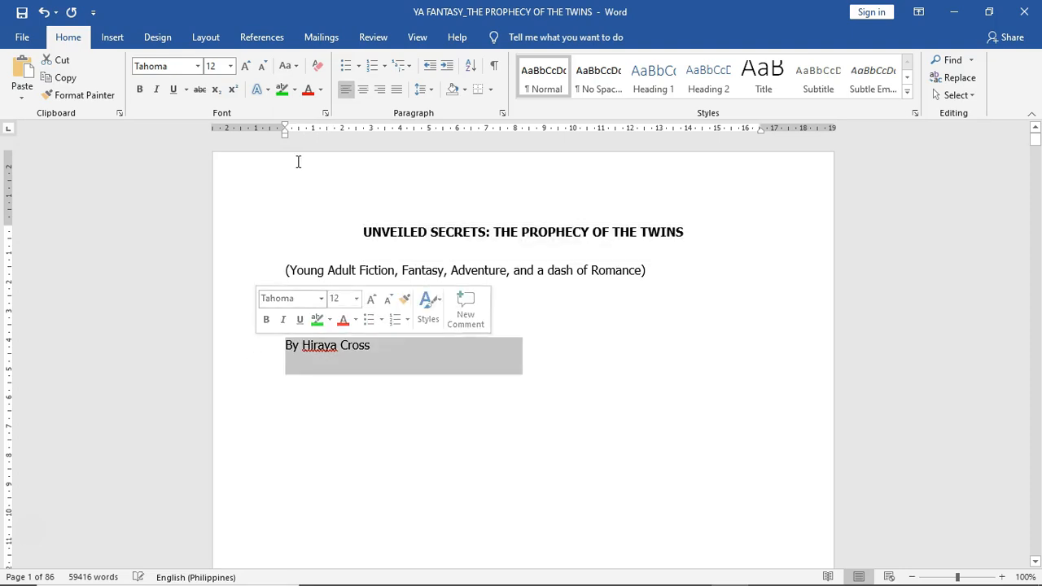
pyautogui.keyDown('shift'); pyautogui.click(264, 226); pyautogui.keyUp('shift')
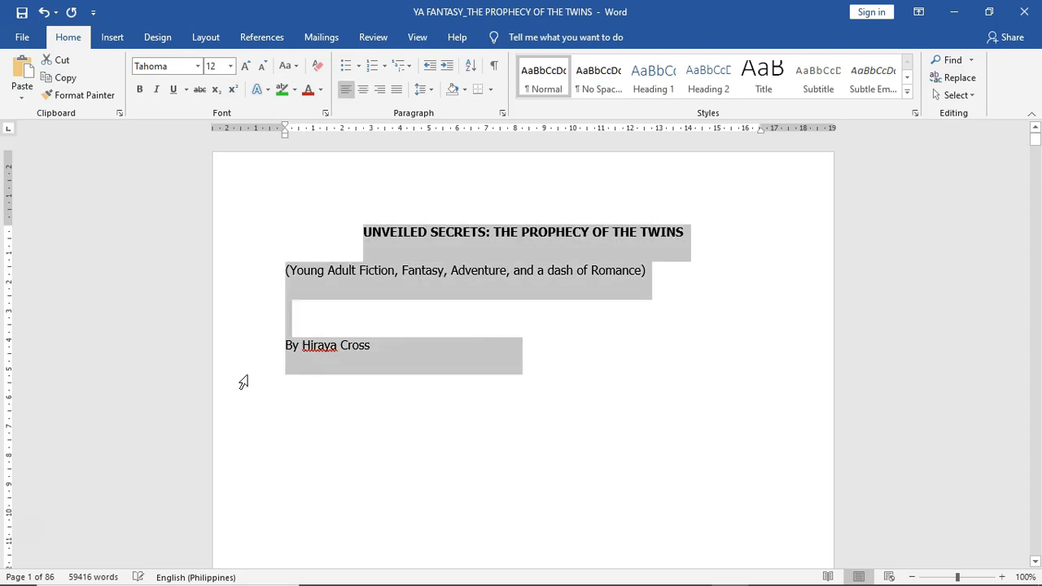
pyautogui.click(363, 90)
pyautogui.click(537, 386)
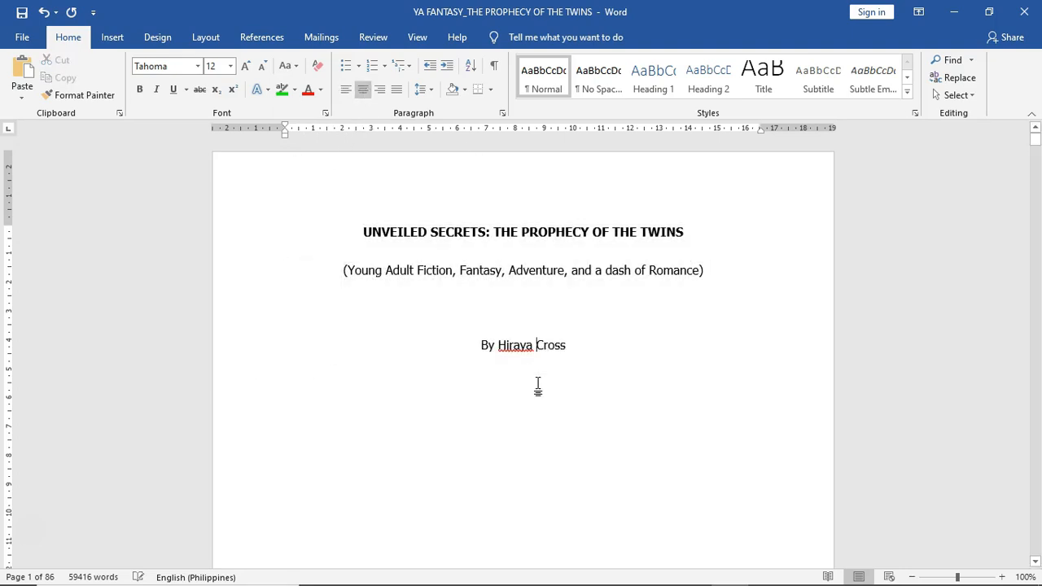
# Step: Insert a blank line above the title and place the text cursor in it
pyautogui.click(349, 233)
pyautogui.press('Return')
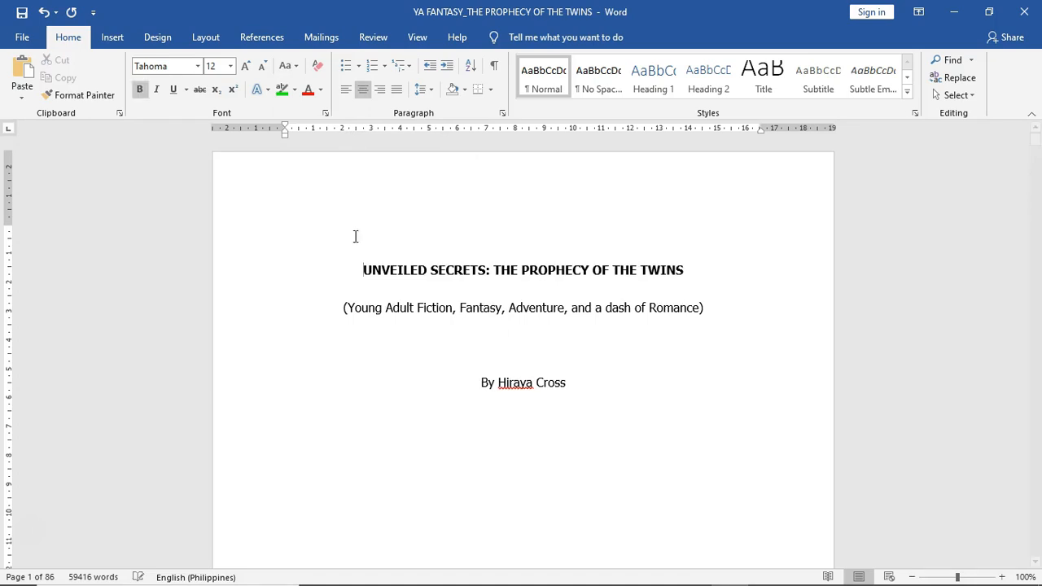
pyautogui.click(626, 250)
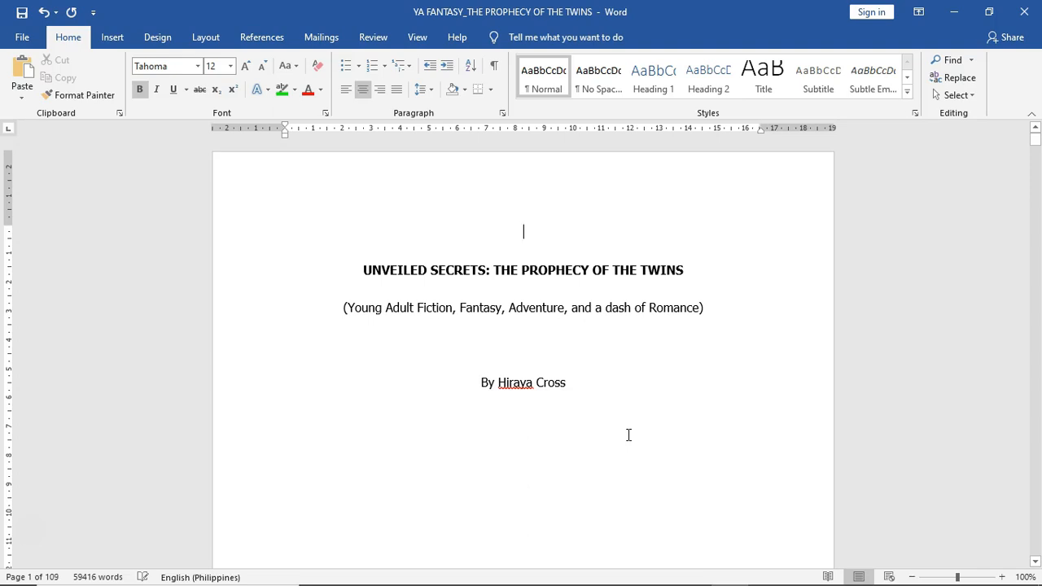
# Step: Replace the existing break after the author line on the title page with a blank line followed by a page break
pyautogui.scroll(-1, 629, 434)
pyautogui.scroll(1, 629, 435)
pyautogui.click(623, 382)
pyautogui.press('BackSpace')
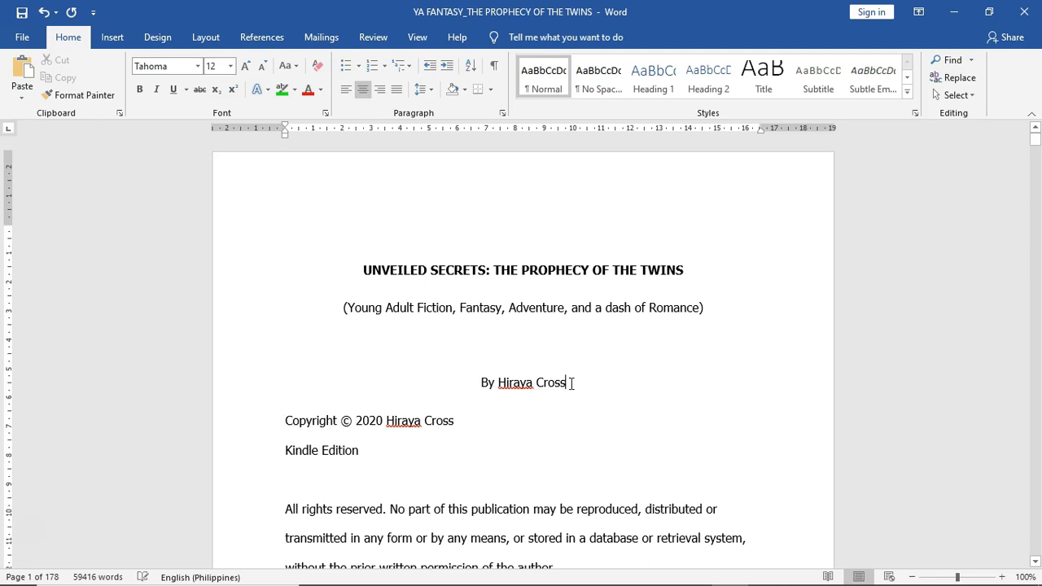
pyautogui.press('Return')
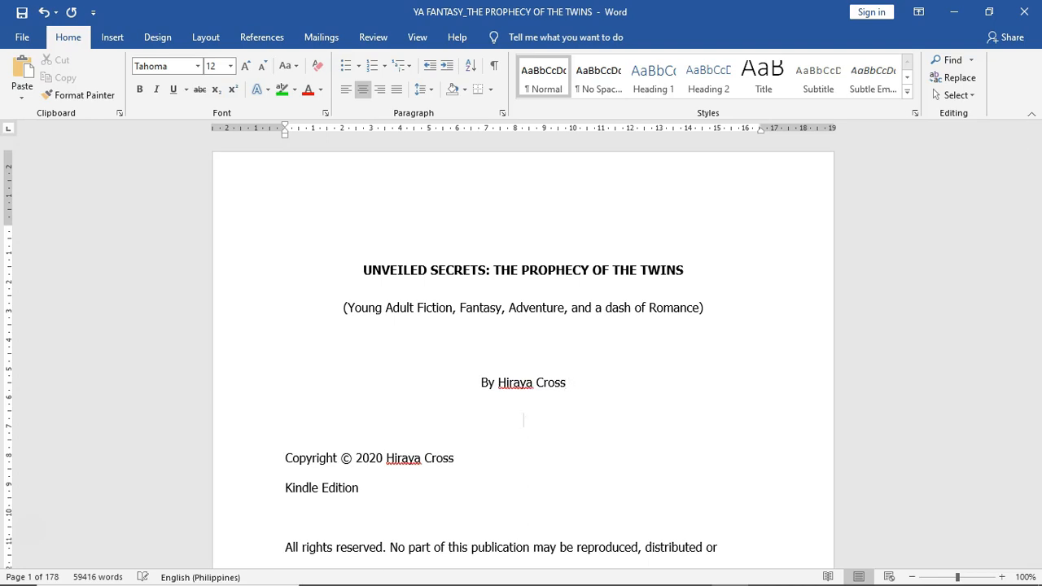
pyautogui.click(214, 42)
pyautogui.click(215, 59)
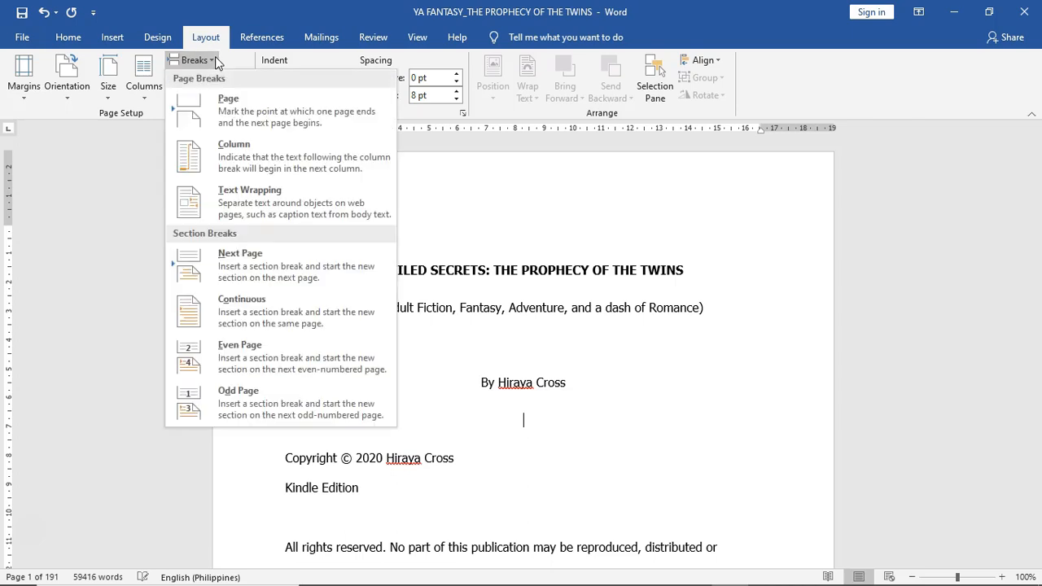
pyautogui.click(228, 109)
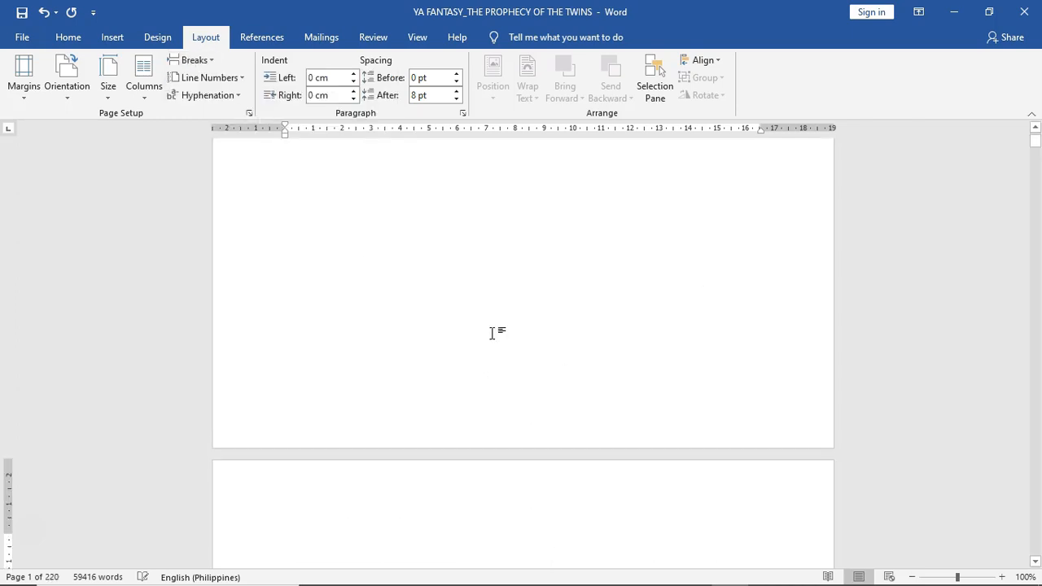
# Step: Delete the extra empty line above the copyright notice at the start of the second page
pyautogui.scroll(-3, 500, 299)
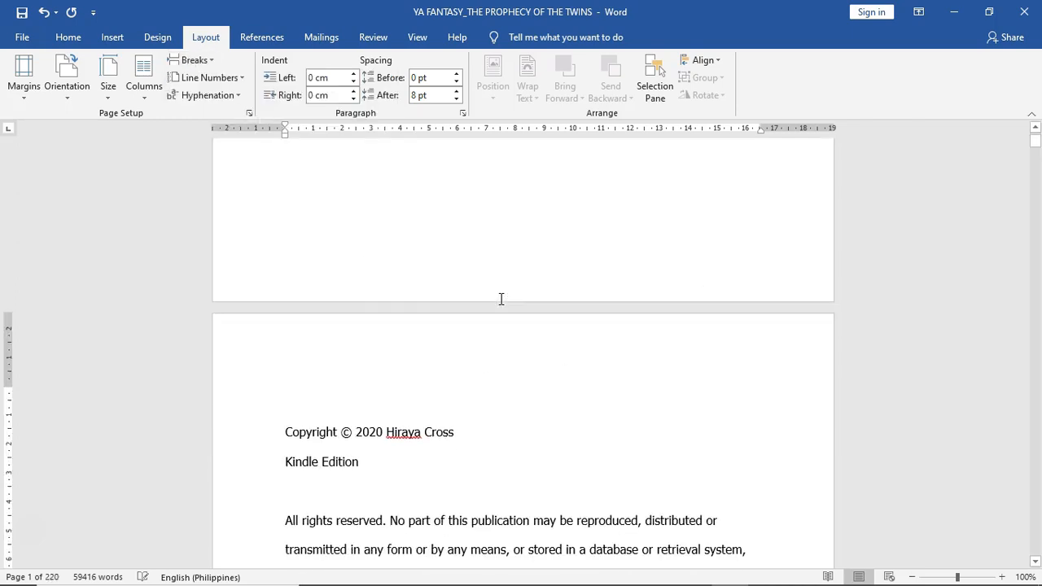
pyautogui.press('BackSpace')
pyautogui.press('Down')
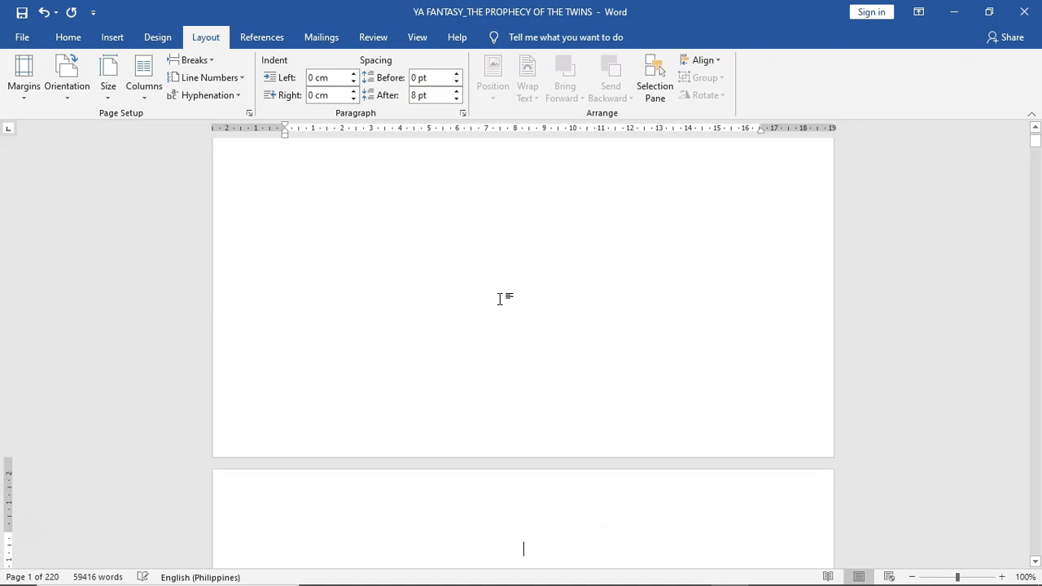
pyautogui.press('Delete')
pyautogui.scroll(-4, 500, 299)
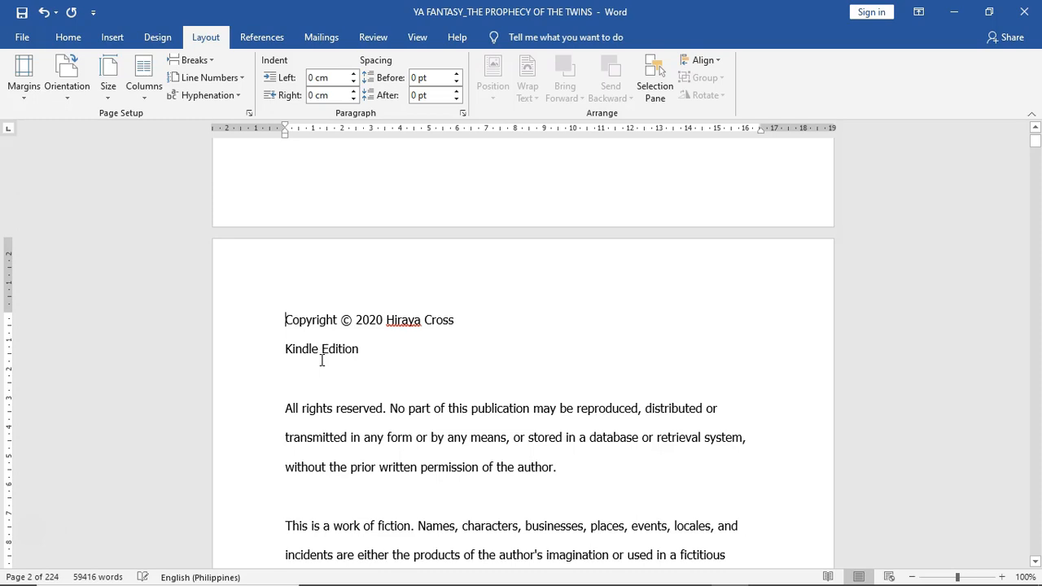
# Step: Remove the page break after the work-of-fiction disclaimer at the end of the copyright page
pyautogui.scroll(-3, 380, 342)
pyautogui.scroll(-2, 378, 343)
pyautogui.click(367, 442)
pyautogui.scroll(-3, 378, 441)
pyautogui.scroll(-1, 378, 441)
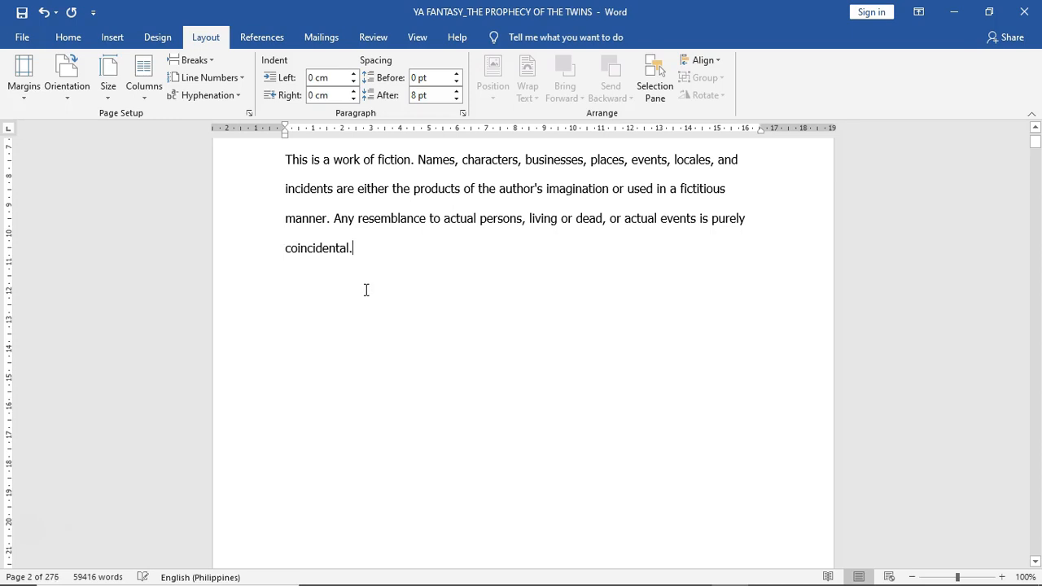
pyautogui.scroll(-1, 398, 302)
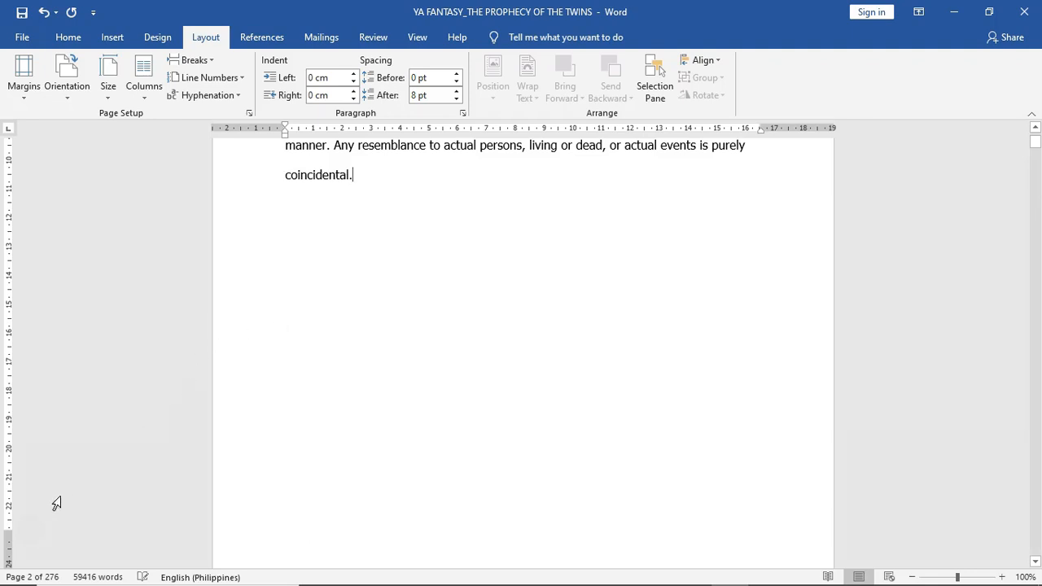
pyautogui.hotkey('alt', 'Tab')
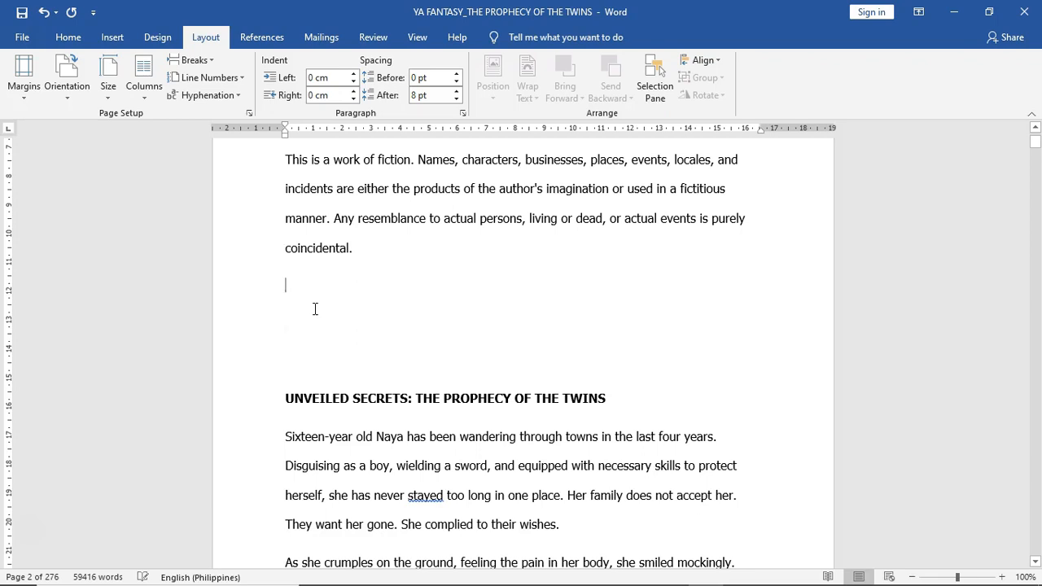
# Step: Try to push the synopsis title below the disclaimer onto the next page with repeated blank lines
pyautogui.click(287, 398)
pyautogui.press('Return')
pyautogui.press('Return')
pyautogui.press('Return')
pyautogui.press('Return')
pyautogui.press('Return')
pyautogui.press('Return')
pyautogui.press('Return')
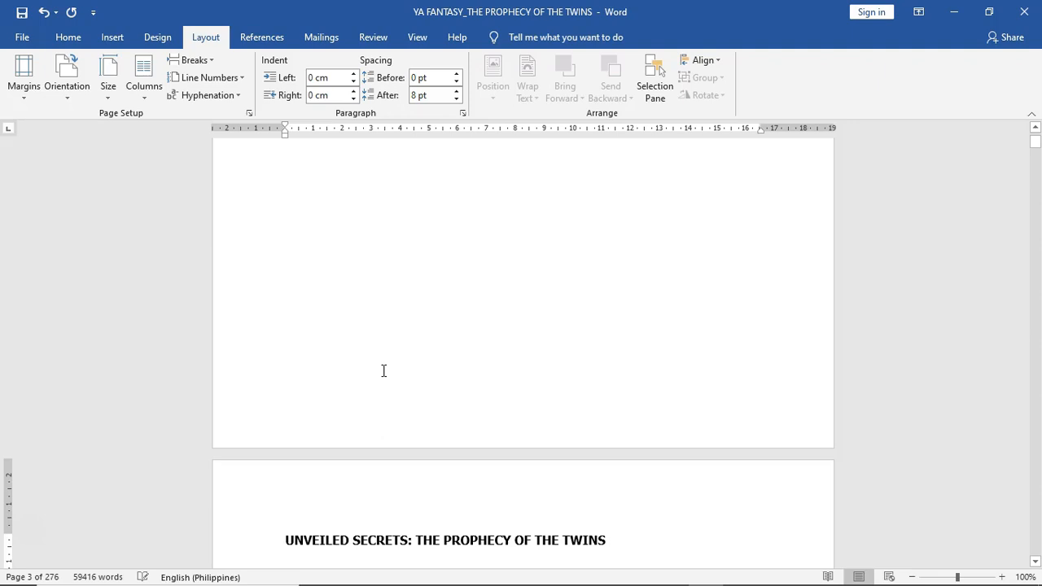
pyautogui.hotkey('ctrl', 's')
pyautogui.scroll(4, 409, 447)
pyautogui.scroll(2, 409, 446)
pyautogui.scroll(-4, 425, 432)
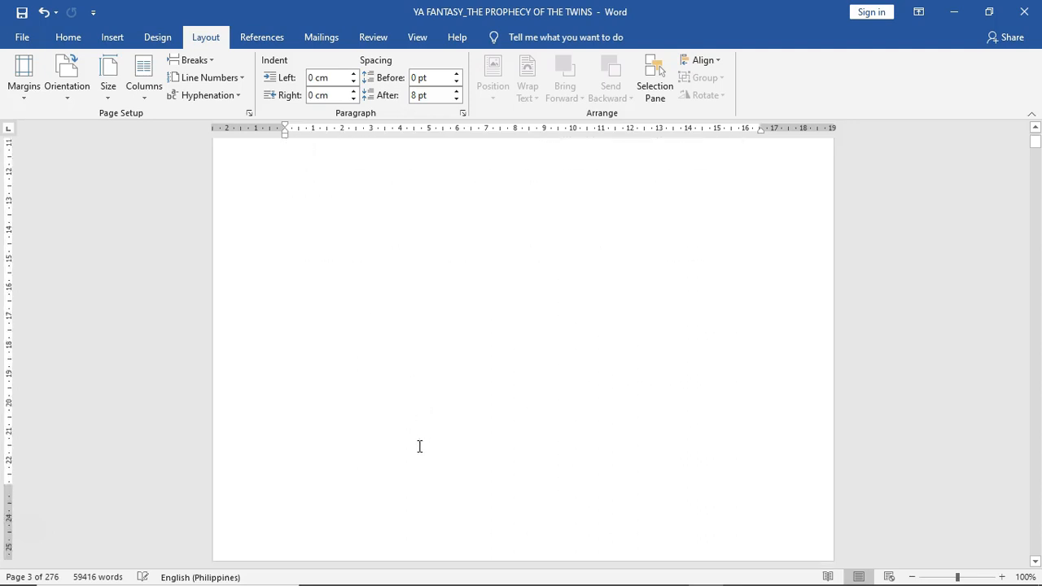
# Step: Insert a page break directly before the synopsis title UNVEILED SECRETS: THE PROPHECY OF THE TWINS
pyautogui.scroll(-6, 420, 446)
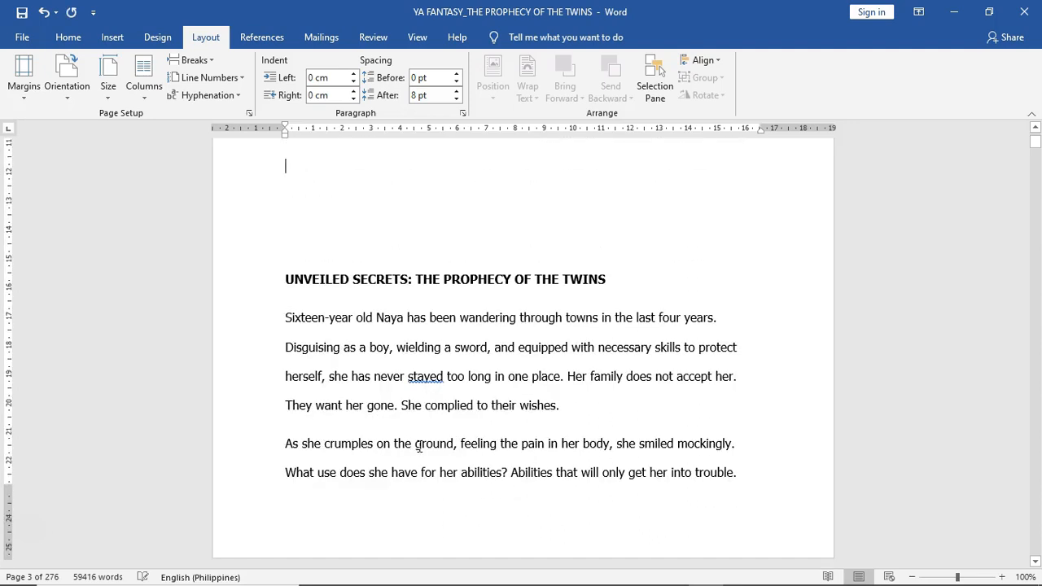
pyautogui.scroll(-1, 417, 446)
pyautogui.click(285, 241)
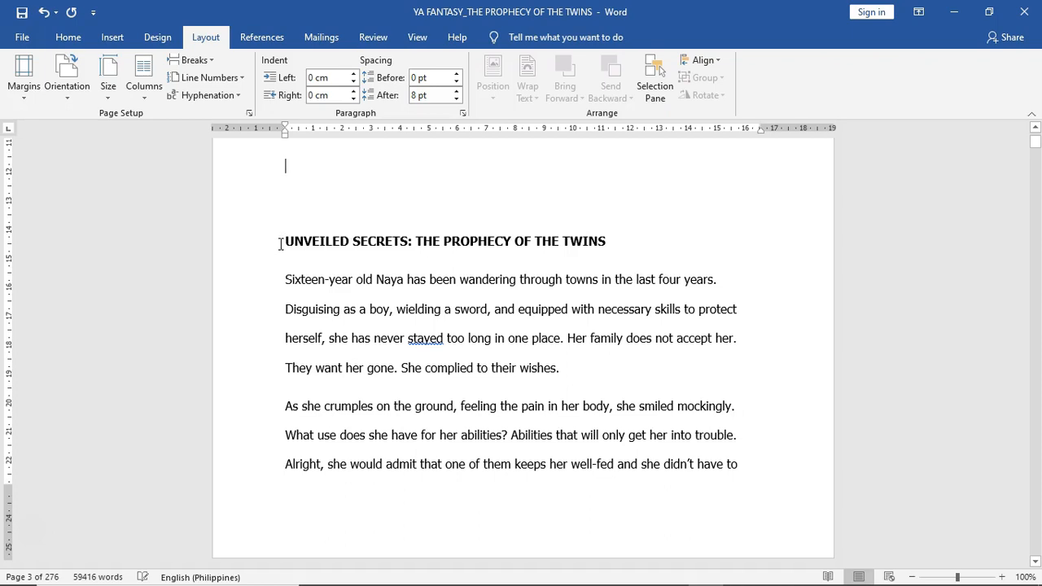
pyautogui.click(196, 59)
pyautogui.click(222, 110)
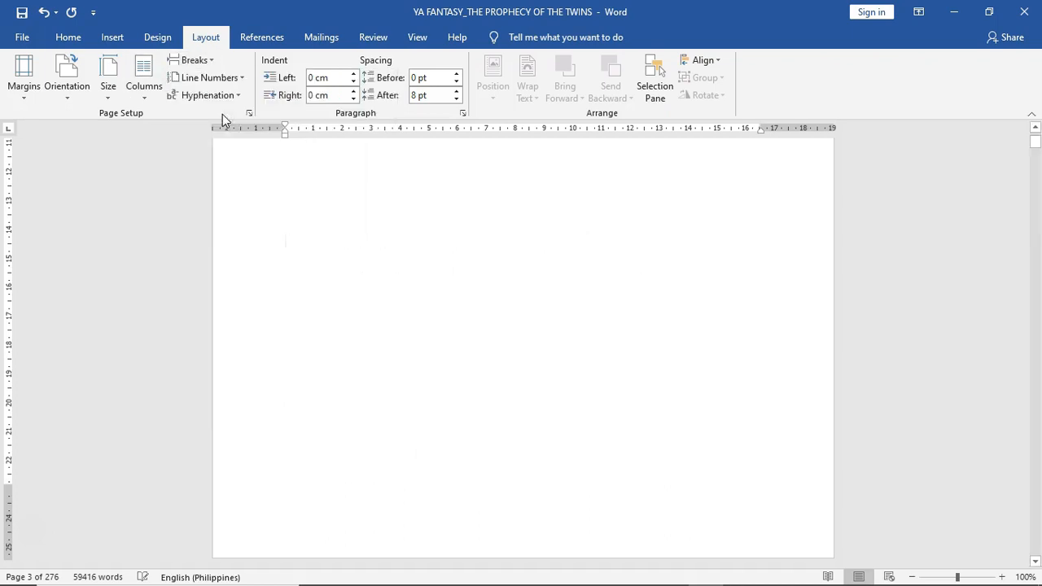
pyautogui.scroll(-5, 402, 315)
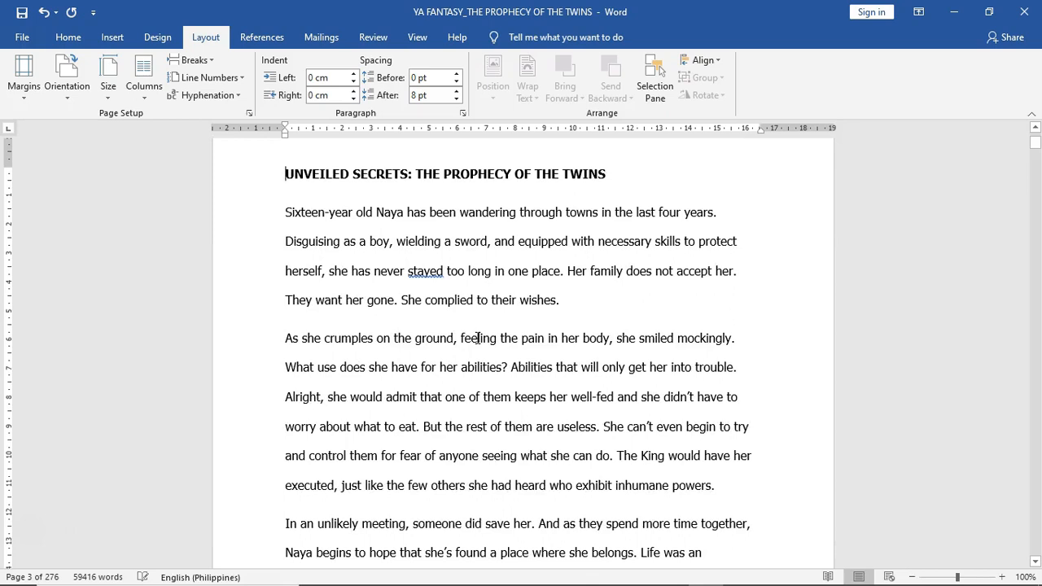
# Step: Check that the prologue, Chapter One and Chapter Two each start on a new page
pyautogui.scroll(-5, 310, 236)
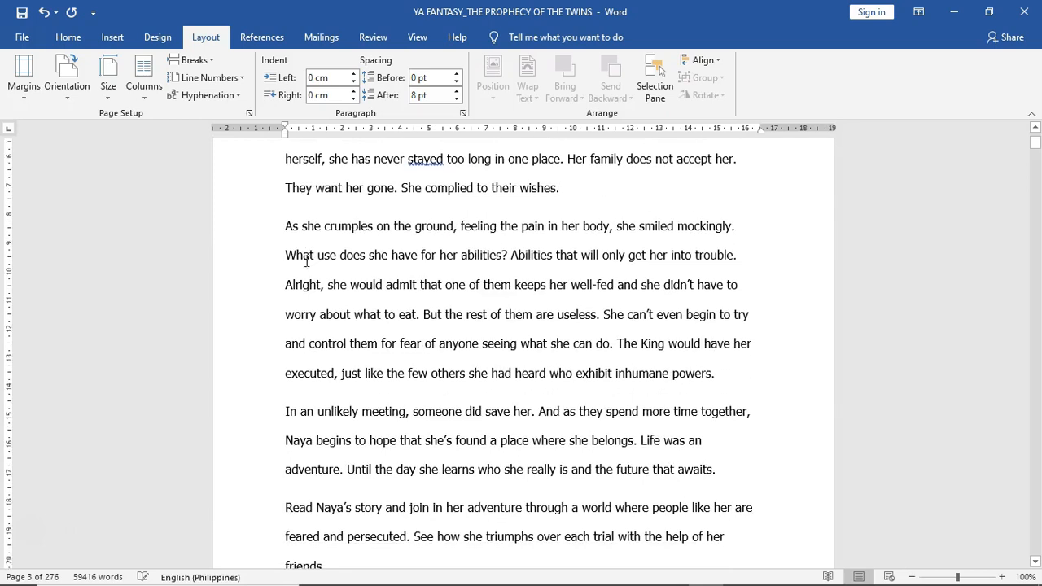
pyautogui.scroll(-3, 305, 262)
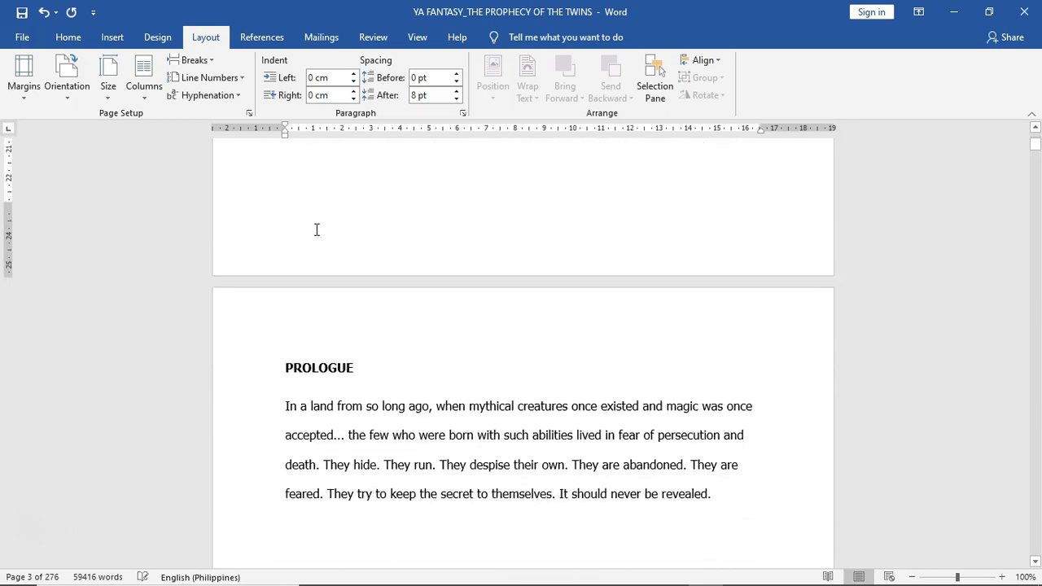
pyautogui.scroll(2, 303, 231)
pyautogui.click(305, 241)
pyautogui.click(350, 243)
pyautogui.press('Right')
pyautogui.scroll(-4, 386, 236)
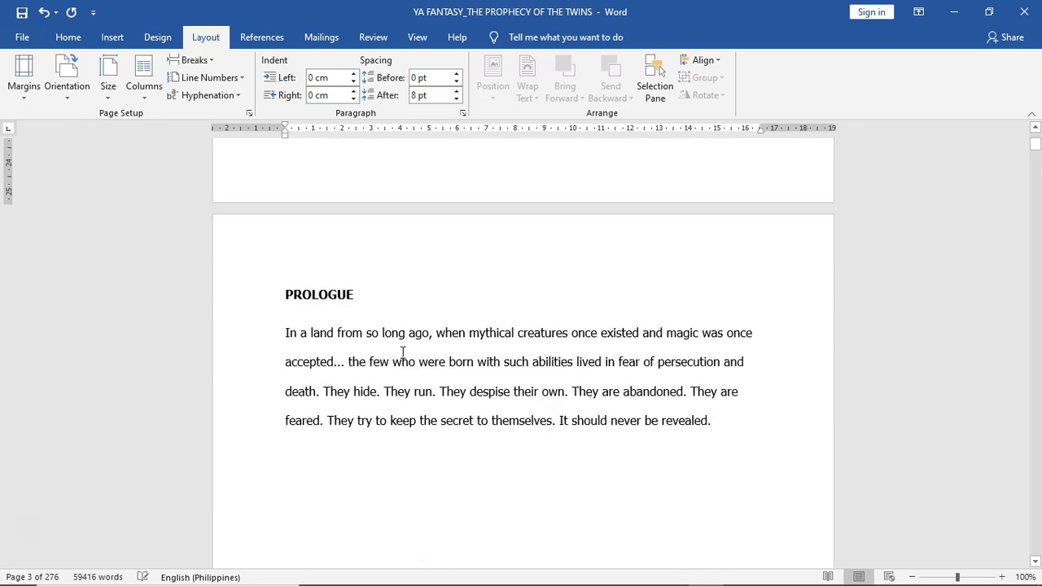
pyautogui.scroll(-4, 426, 344)
pyautogui.scroll(3, 423, 322)
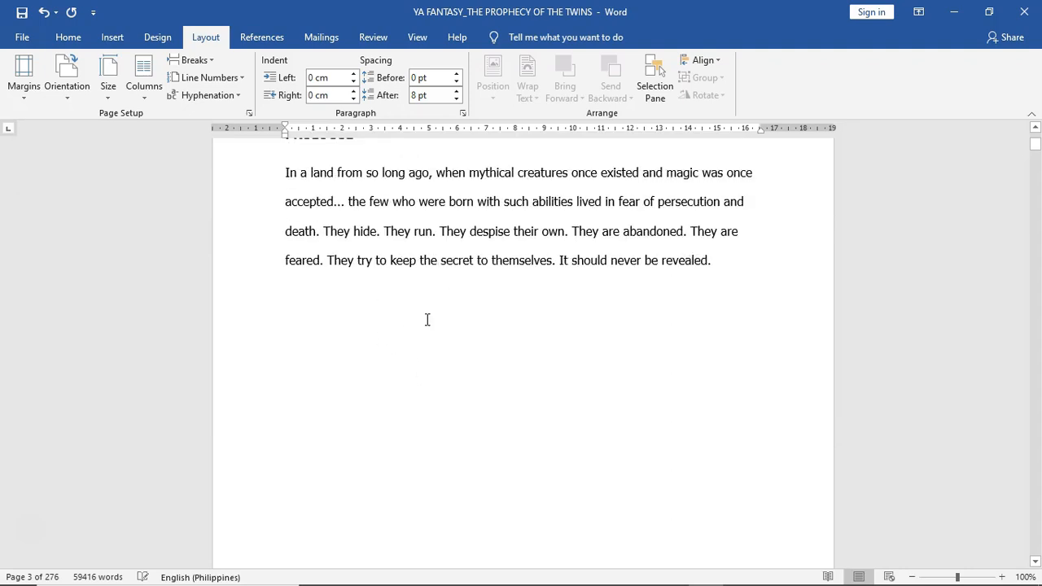
pyautogui.scroll(-12, 433, 330)
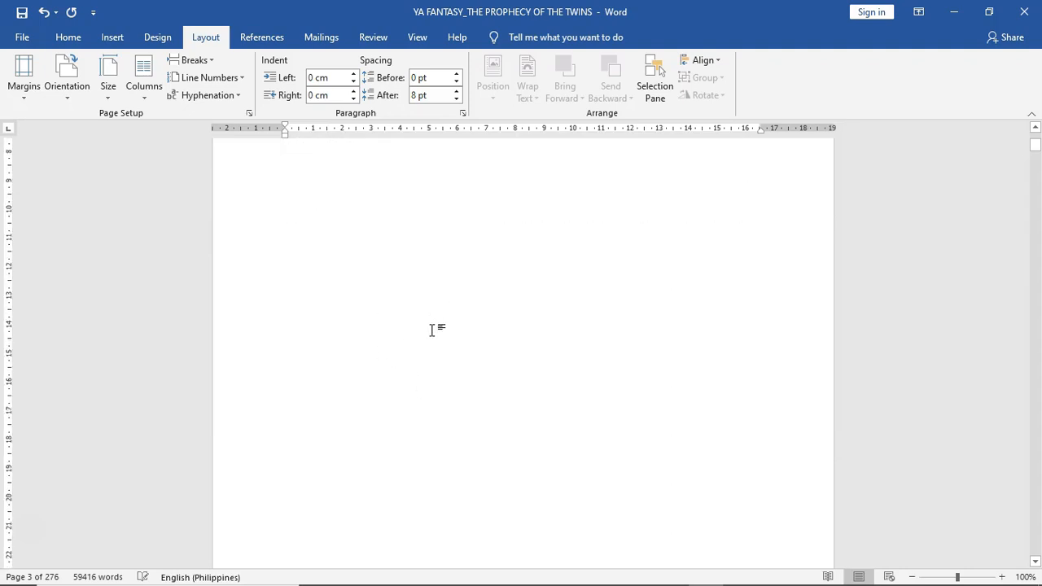
pyautogui.scroll(2, 432, 330)
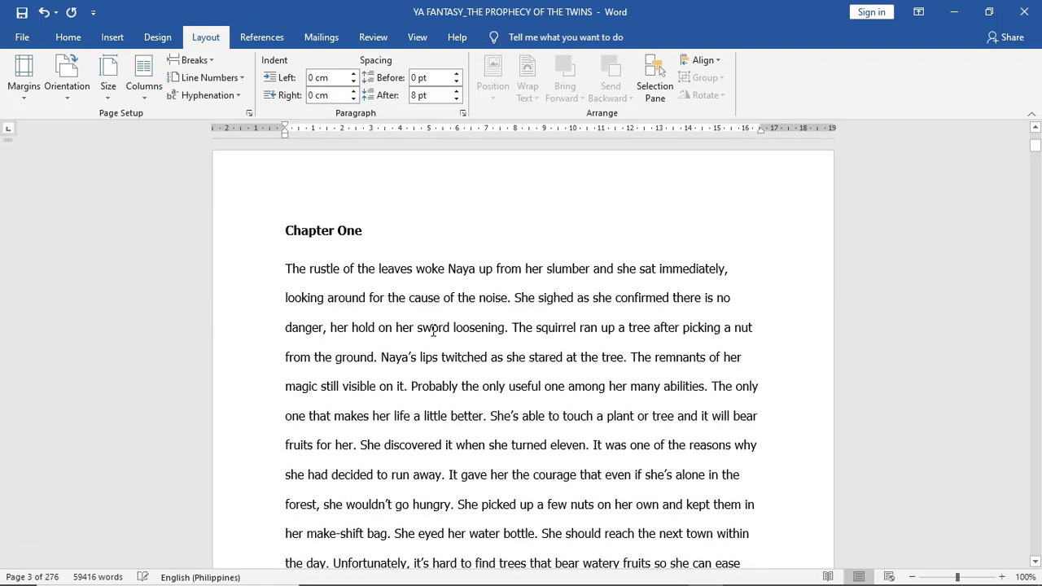
pyautogui.scroll(-5, 331, 315)
pyautogui.scroll(-15, 331, 315)
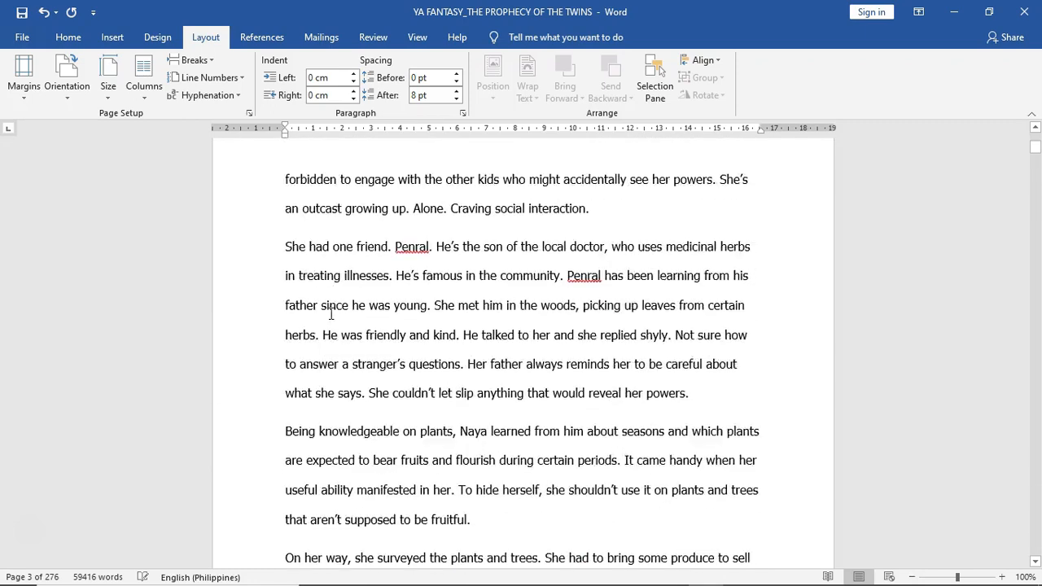
pyautogui.scroll(-15, 331, 315)
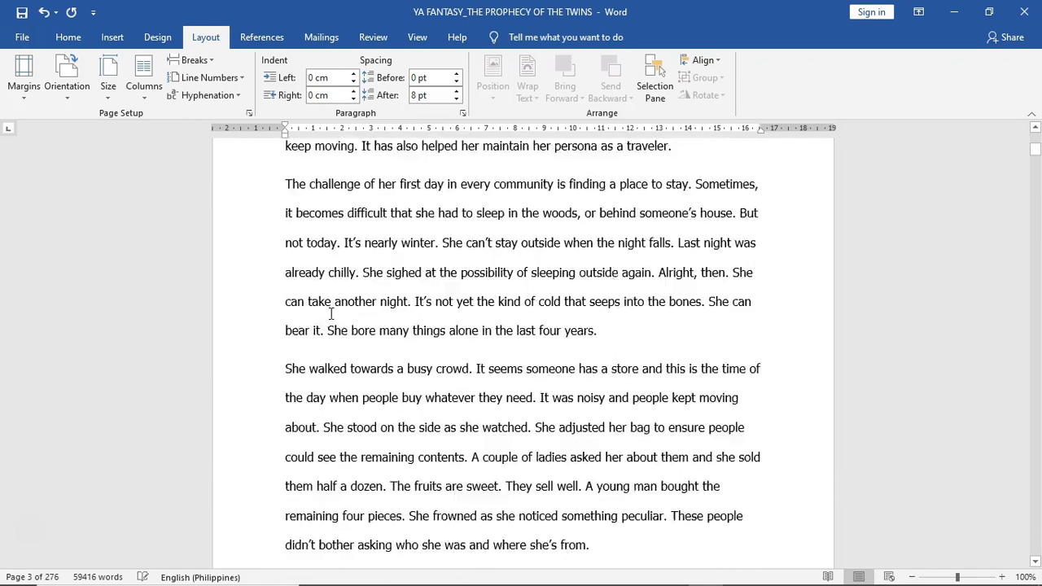
pyautogui.scroll(-15, 331, 315)
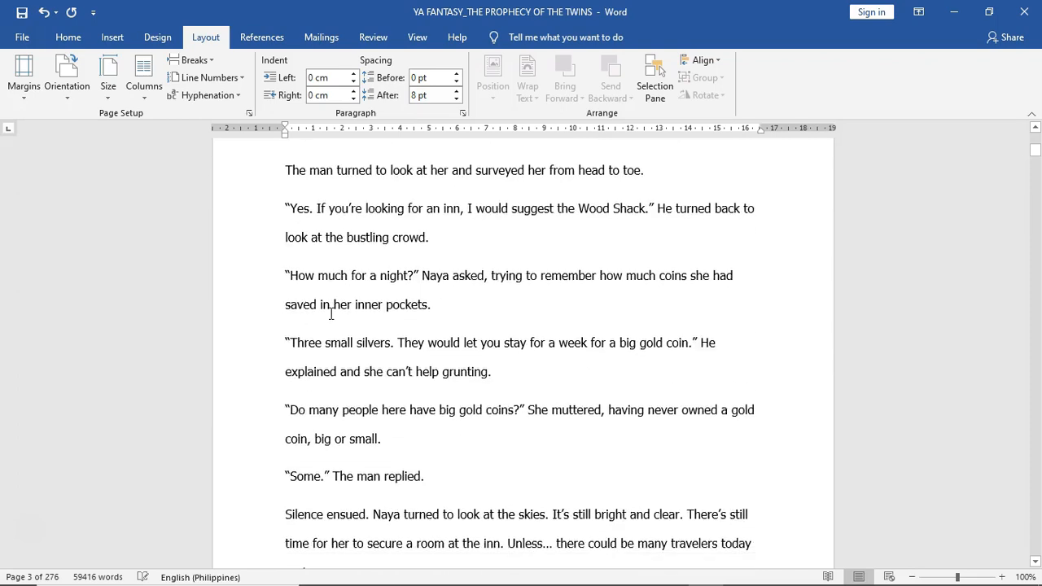
pyautogui.scroll(-1, 351, 304)
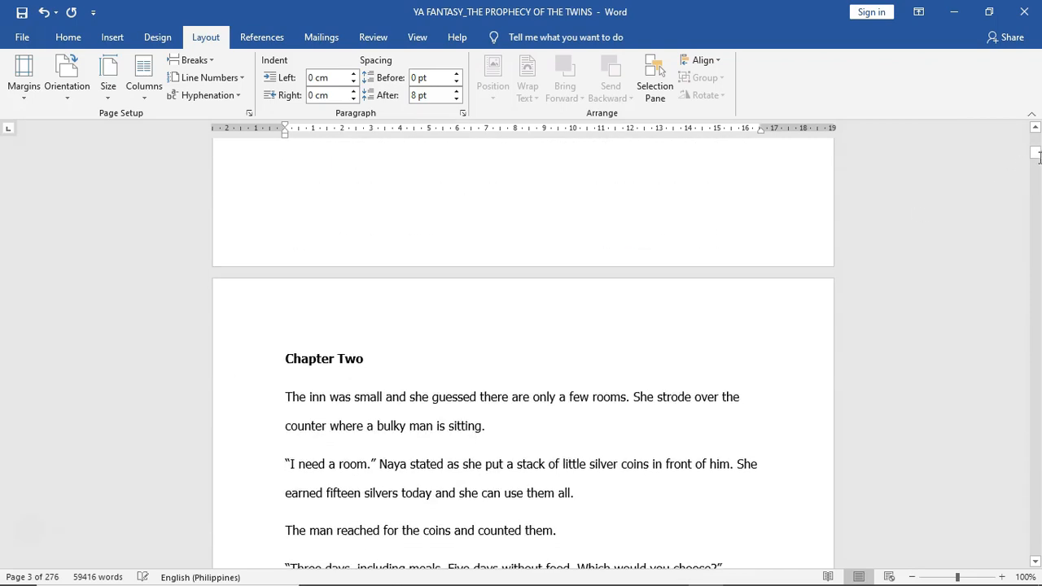
# Step: Review the back matter from END OF BOOK 1 through the Author's Message and About the Author to the author's links
pyautogui.moveTo(1035, 153); pyautogui.dragTo(1037, 508)
pyautogui.moveTo(1038, 550); pyautogui.dragTo(1038, 559)
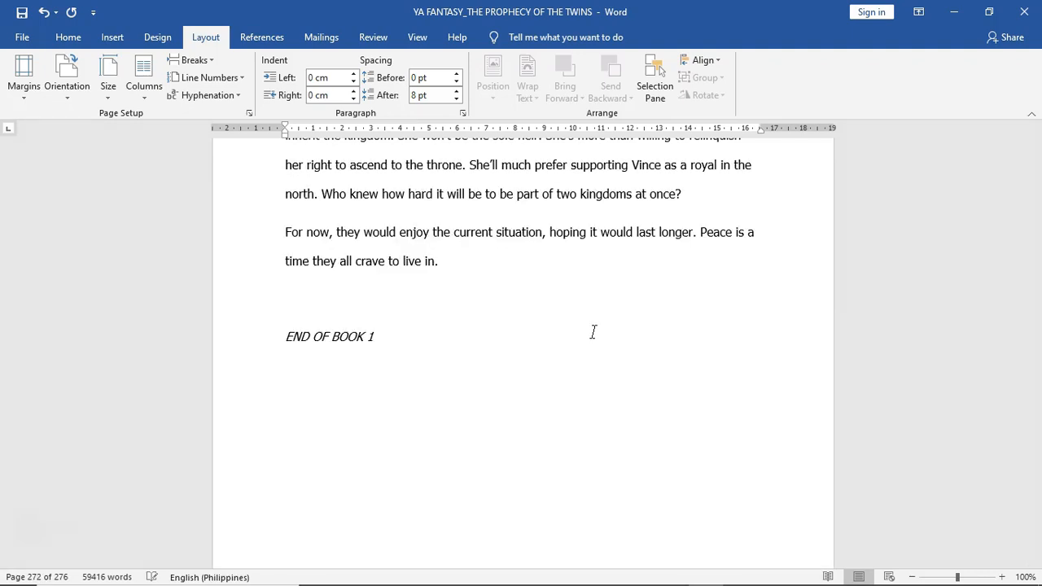
pyautogui.scroll(-3, 593, 332)
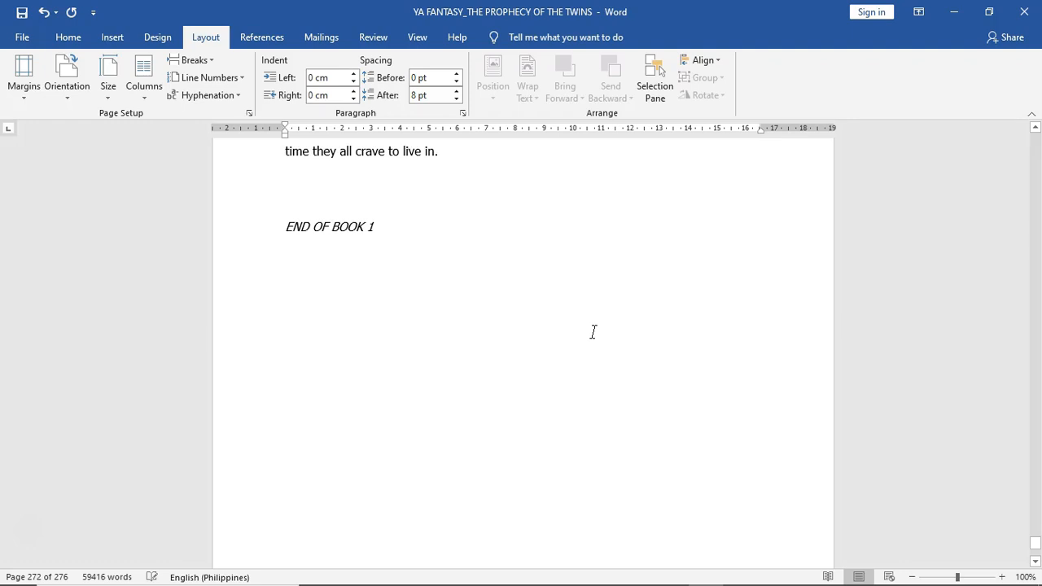
pyautogui.scroll(-20, 592, 331)
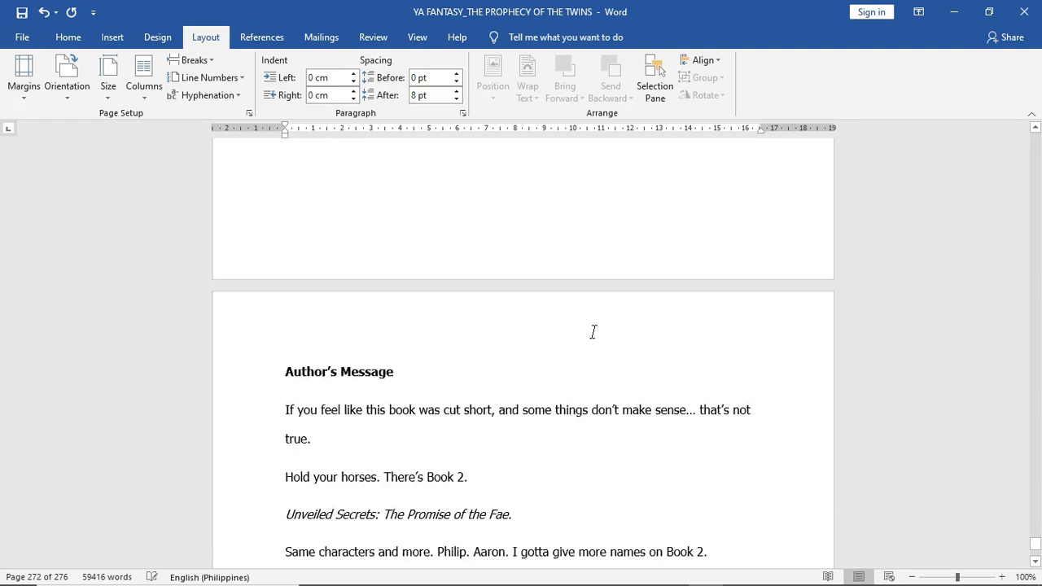
pyautogui.scroll(-2, 594, 333)
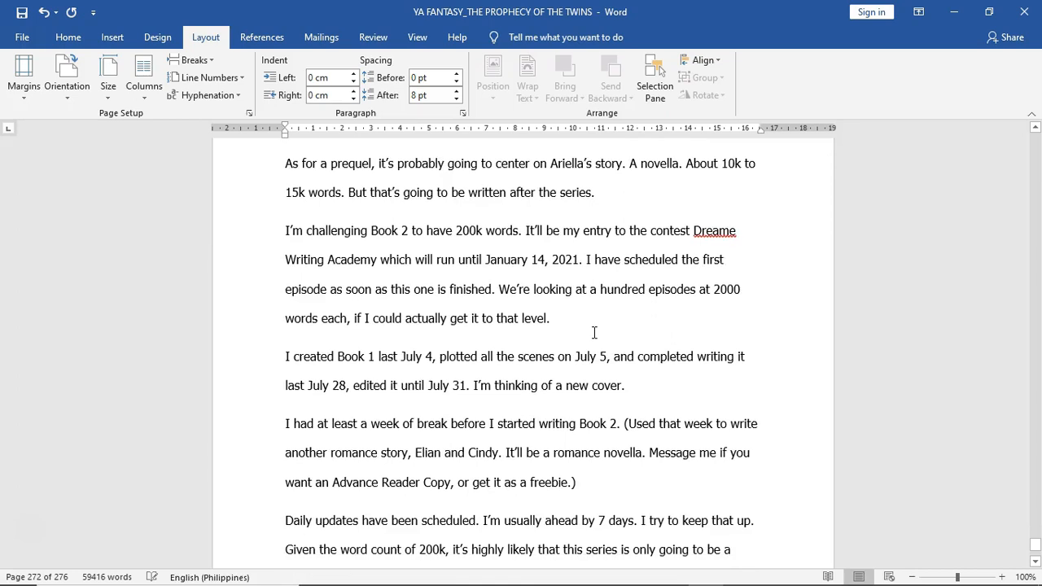
pyautogui.scroll(-1, 594, 333)
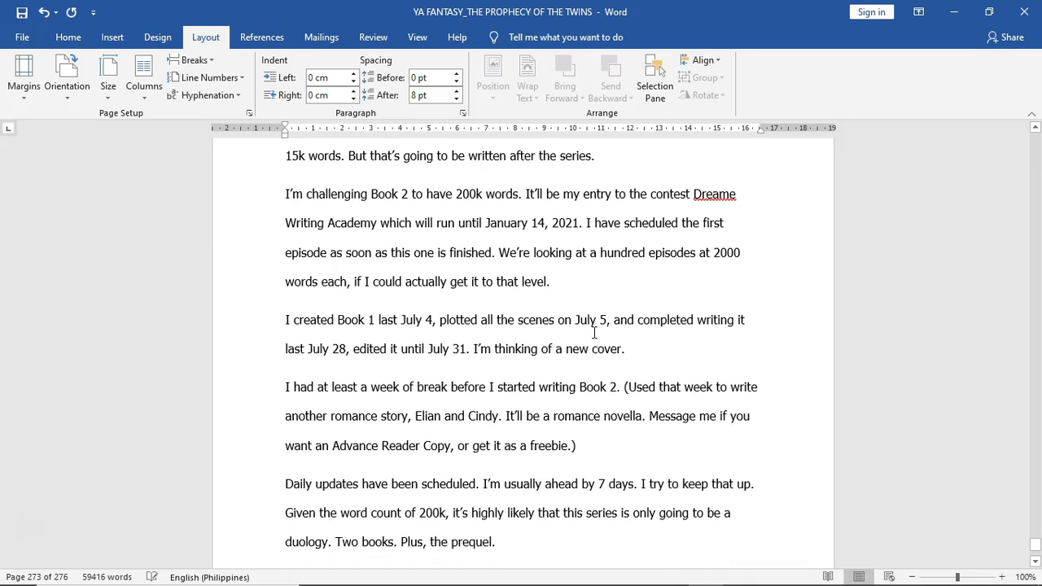
pyautogui.scroll(-14, 594, 333)
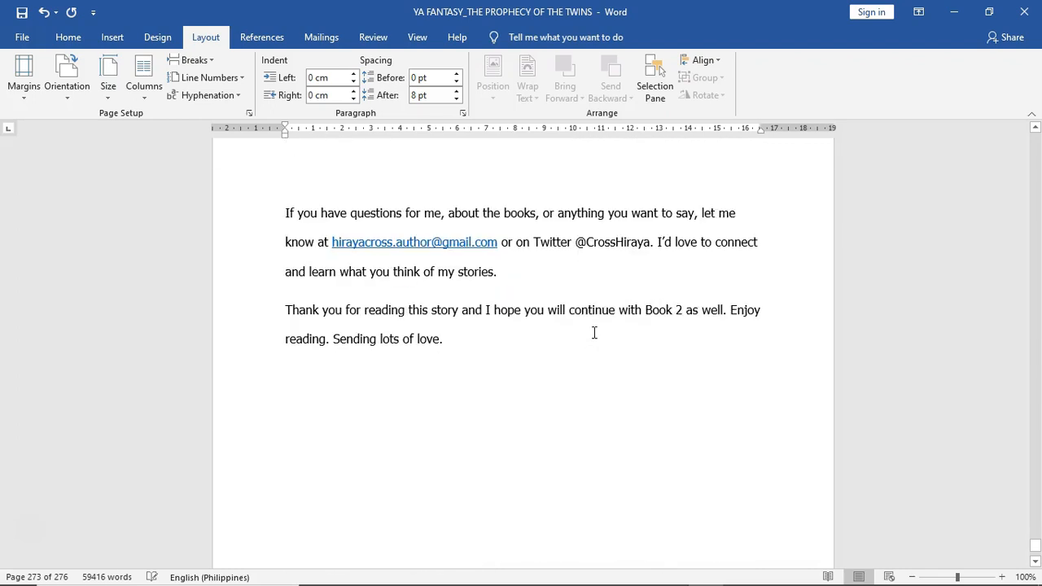
pyautogui.scroll(-20, 594, 333)
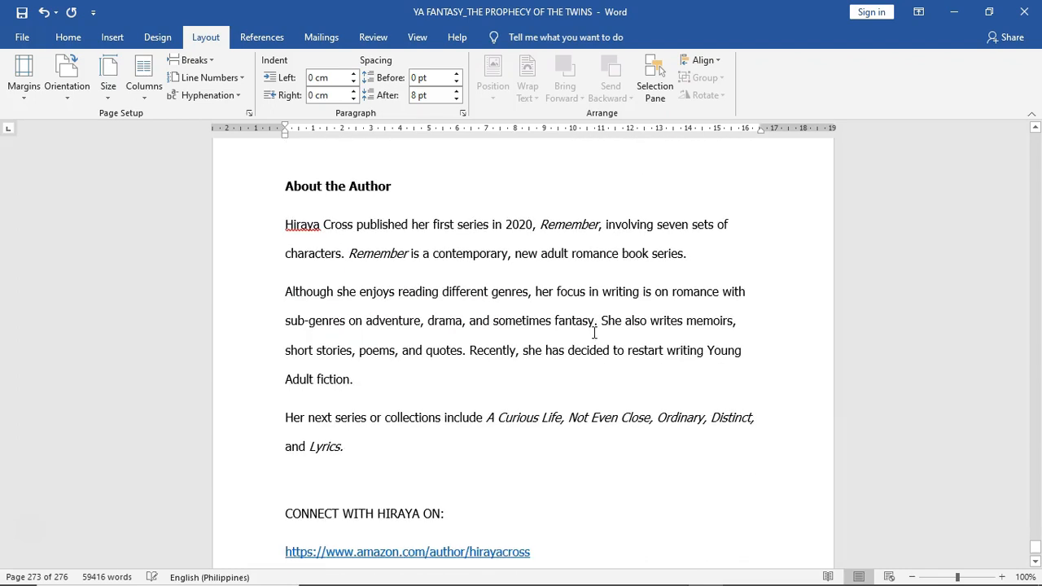
pyautogui.scroll(-5, 594, 333)
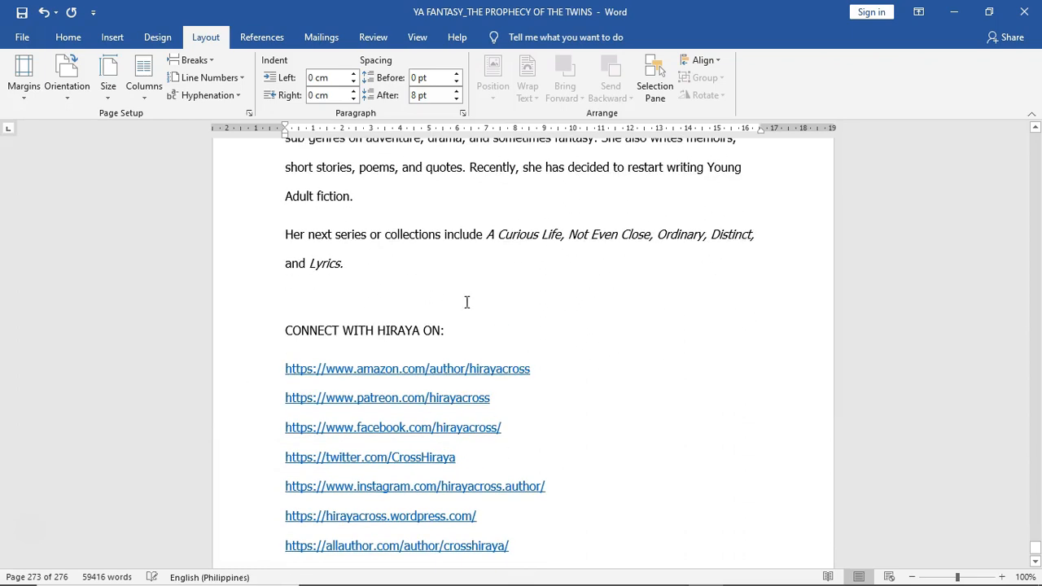
pyautogui.click(283, 370)
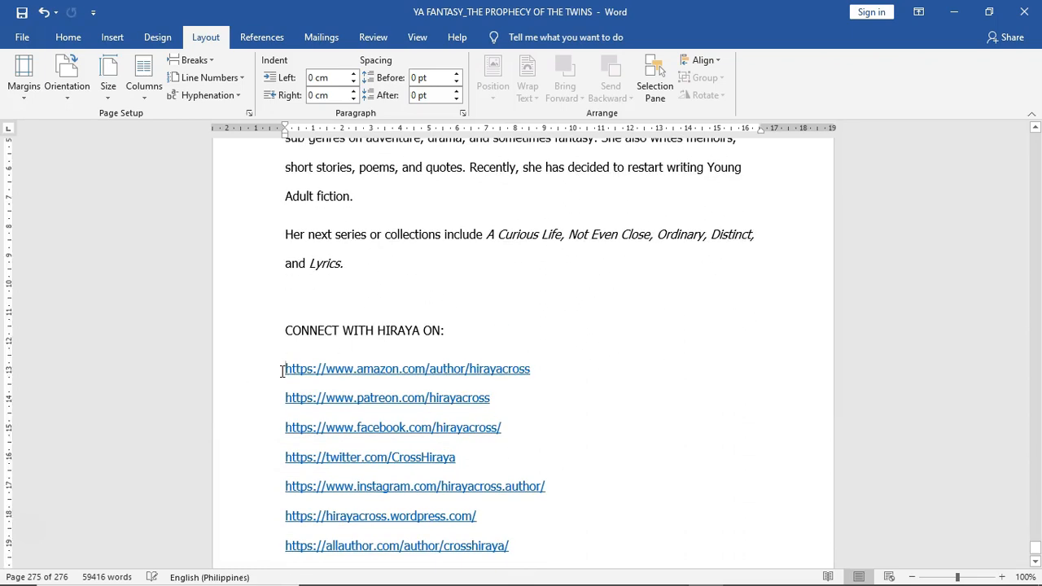
# Step: Add the line AMAZON AUTHOR PAGE above the Amazon link and copy that link's address
pyautogui.press('Return')
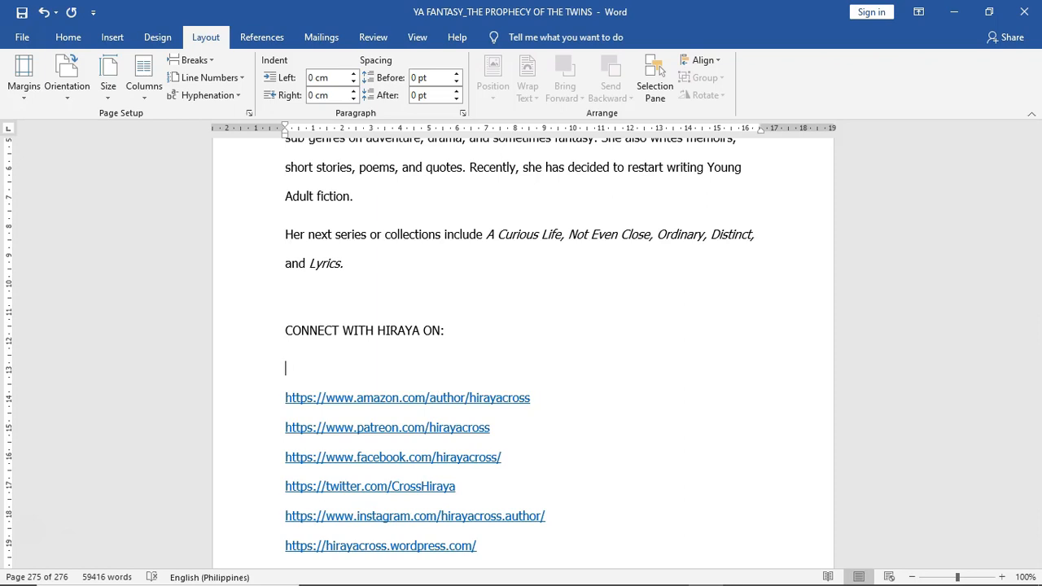
pyautogui.write('AMAZON AUTHOR PAGE')
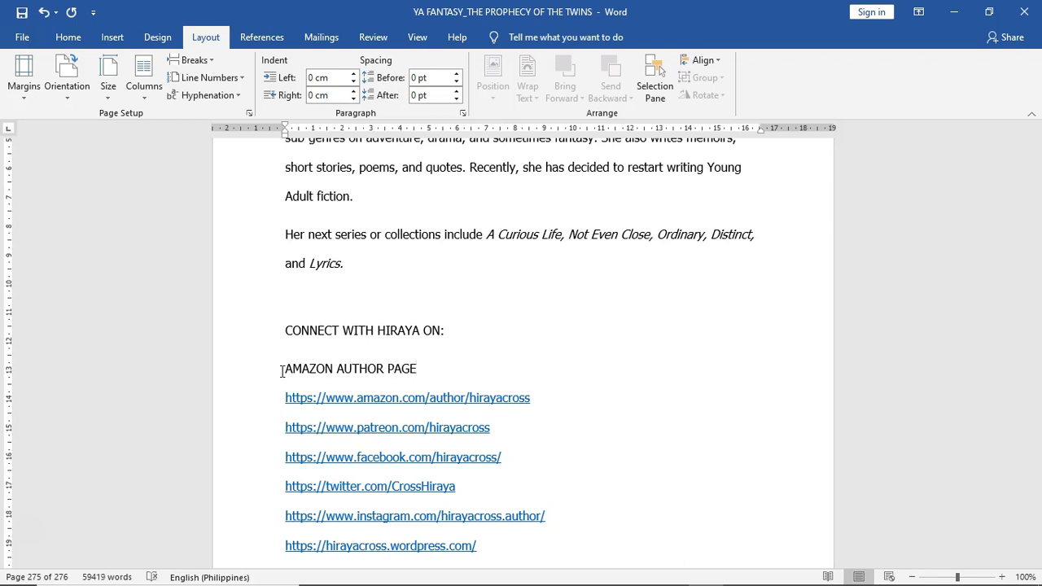
pyautogui.click(249, 409)
pyautogui.hotkey('ctrl', 'c')
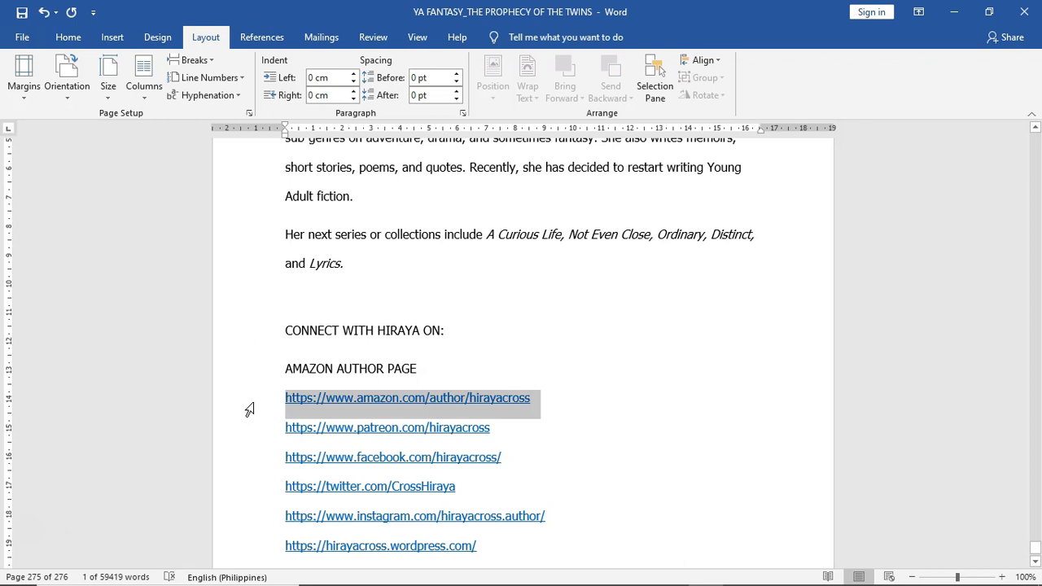
# Step: Hyperlink the AMAZON AUTHOR PAGE text to the copied Amazon author page address
pyautogui.click(245, 375)
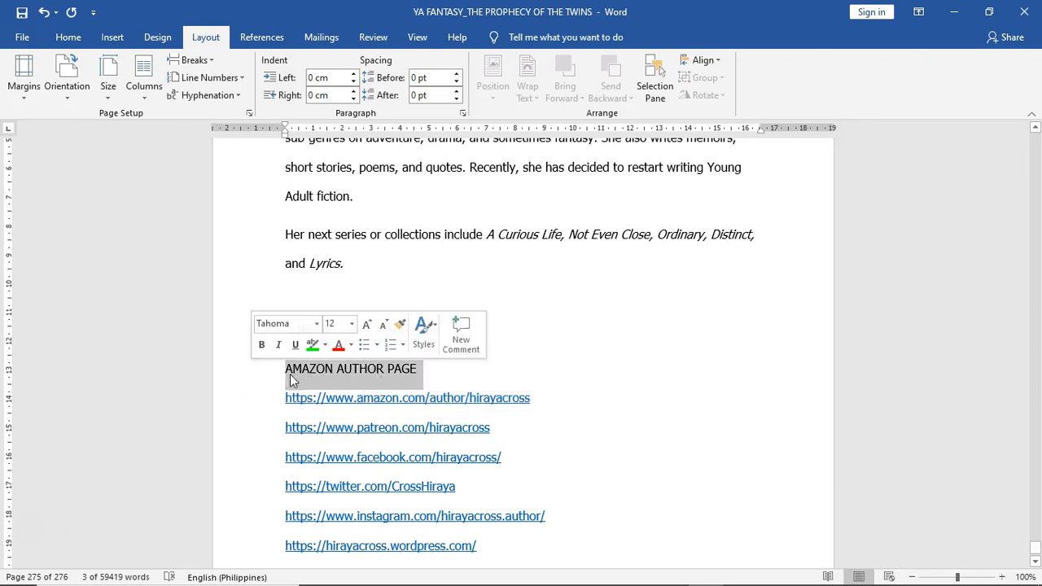
pyautogui.rightClick(393, 370)
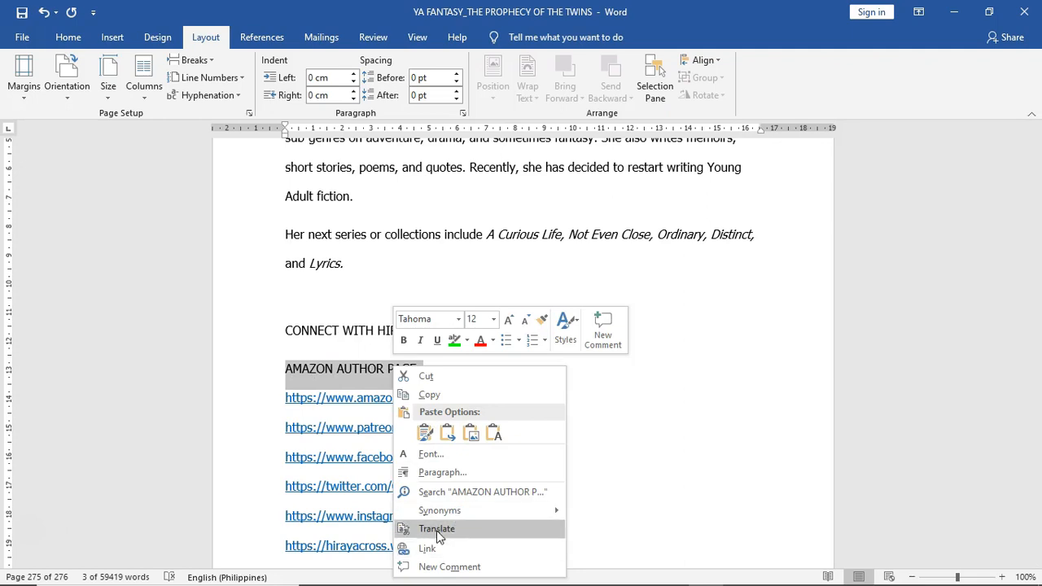
pyautogui.click(447, 551)
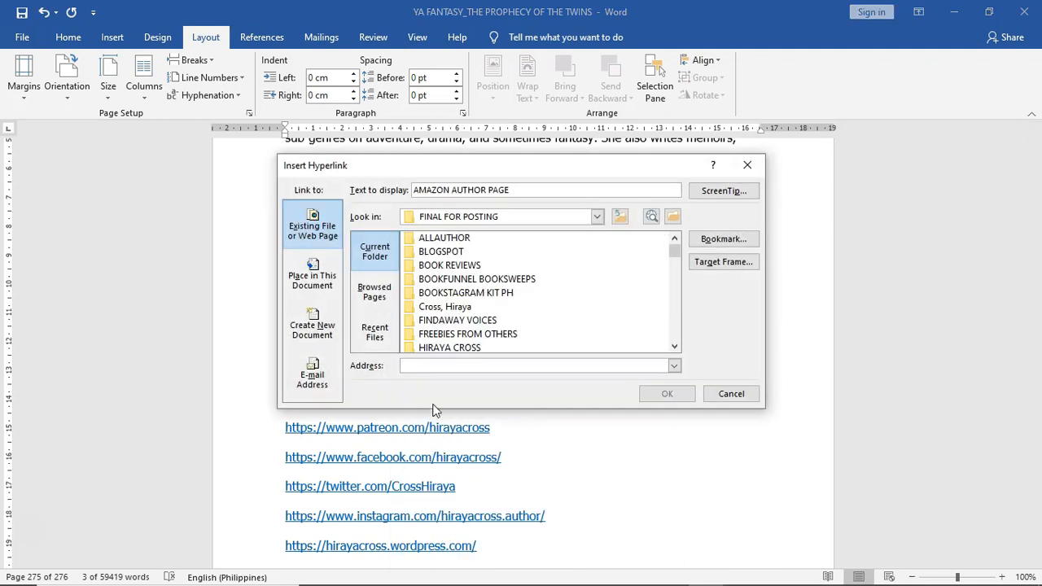
pyautogui.hotkey('ctrl', 'v')
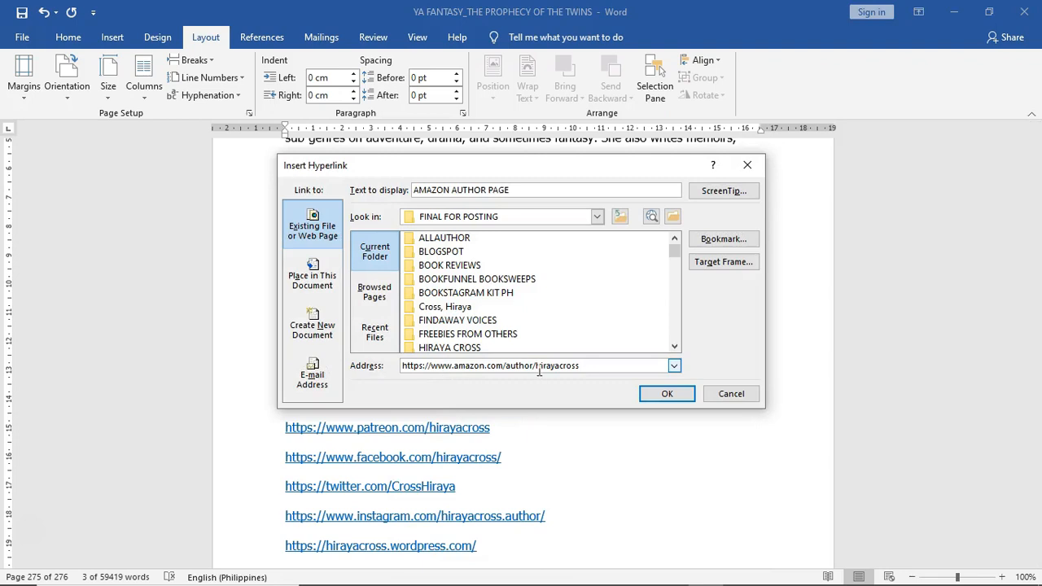
pyautogui.click(666, 394)
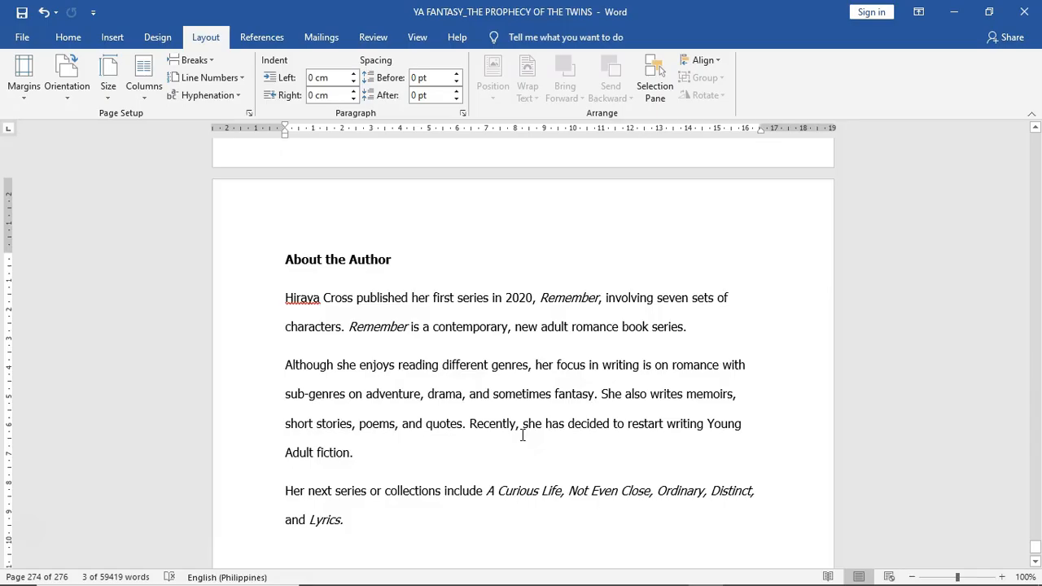
# Step: Delete the linked AMAZON AUTHOR PAGE line from the list of author links
pyautogui.scroll(-10, 521, 431)
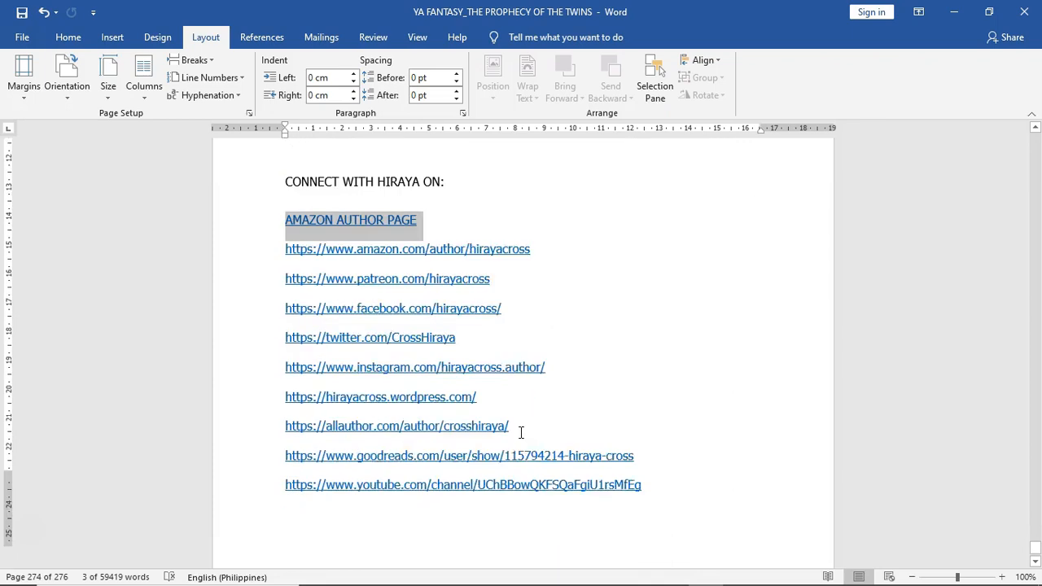
pyautogui.press('Delete')
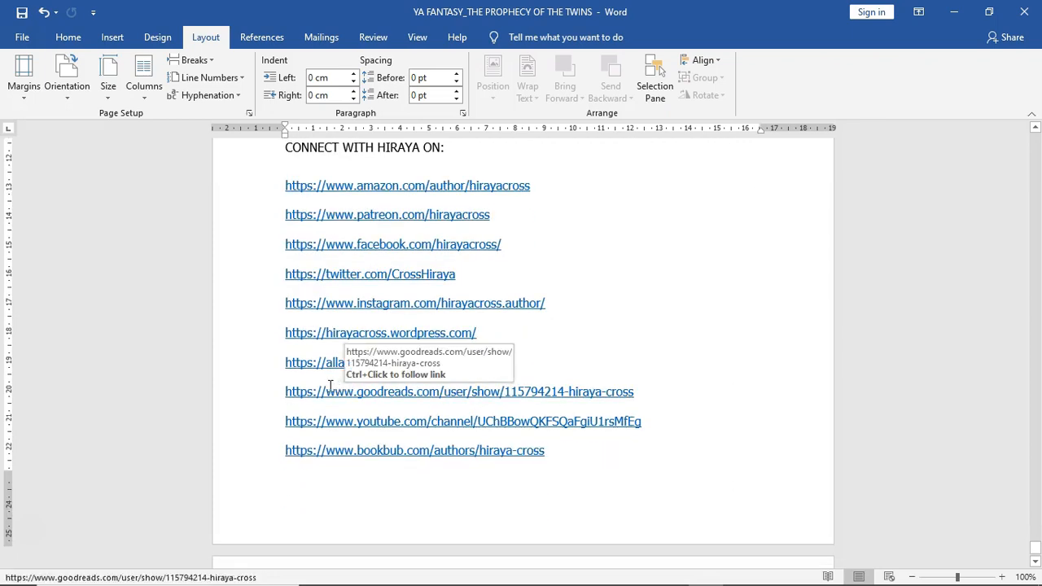
# Step: Set the About the Author picture's text wrapping to Through and shift the picture slightly toward the biography text
pyautogui.scroll(8, 329, 385)
pyautogui.click(708, 223)
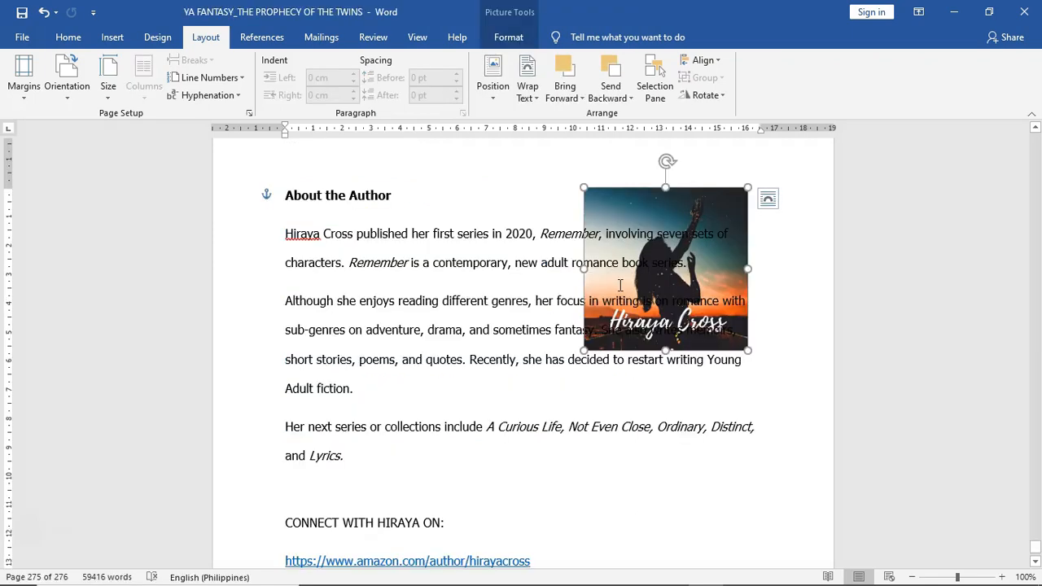
pyautogui.rightClick(723, 198)
pyautogui.moveTo(765, 441)
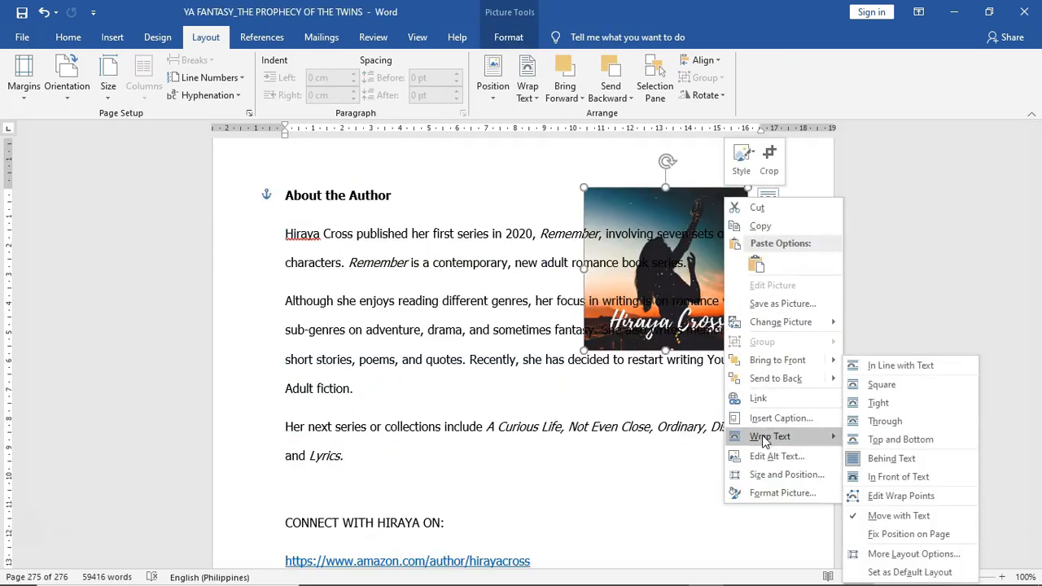
pyautogui.click(865, 421)
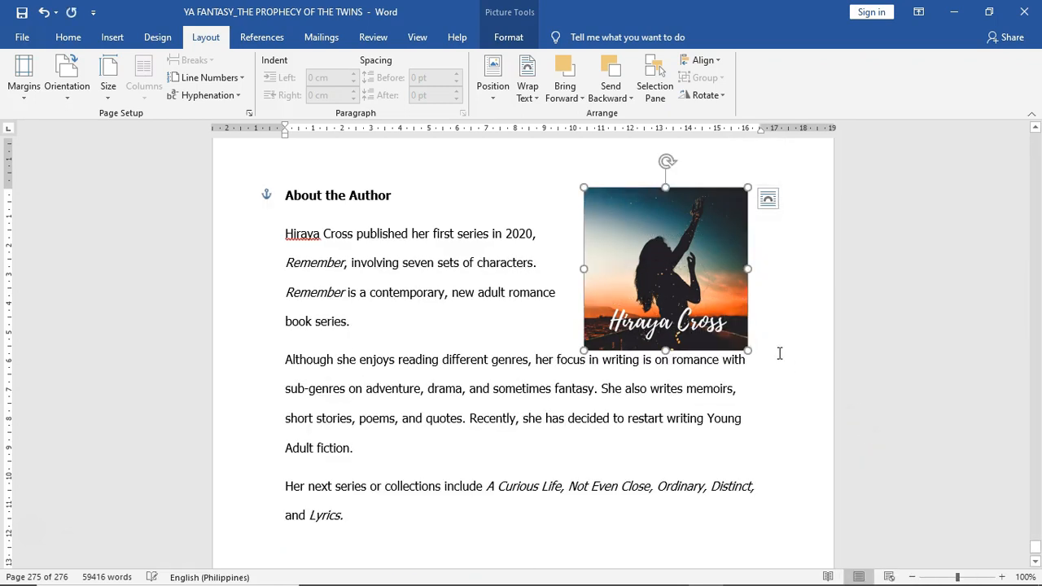
pyautogui.moveTo(645, 258); pyautogui.dragTo(636, 248)
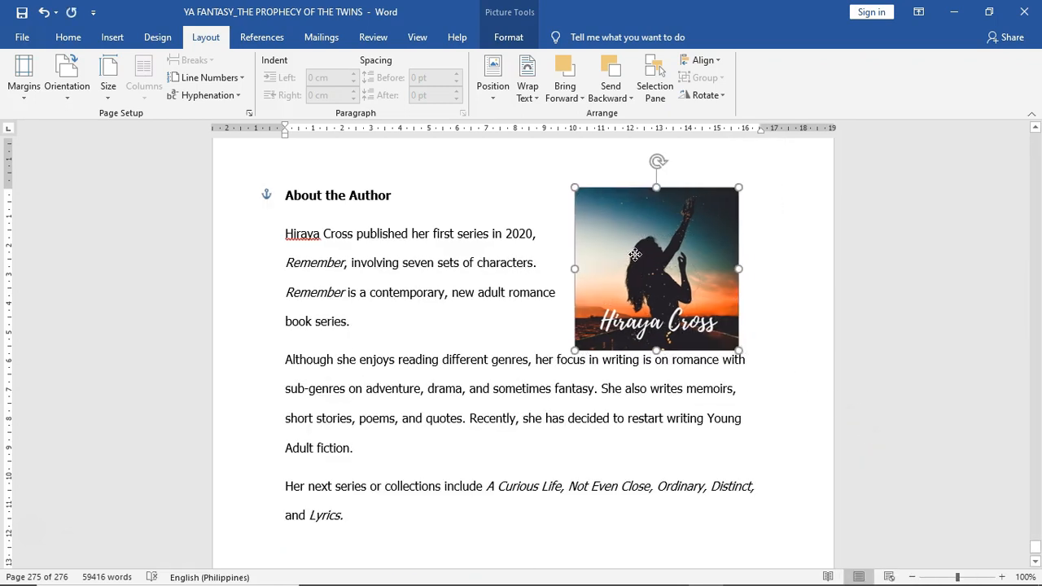
pyautogui.scroll(2, 332, 372)
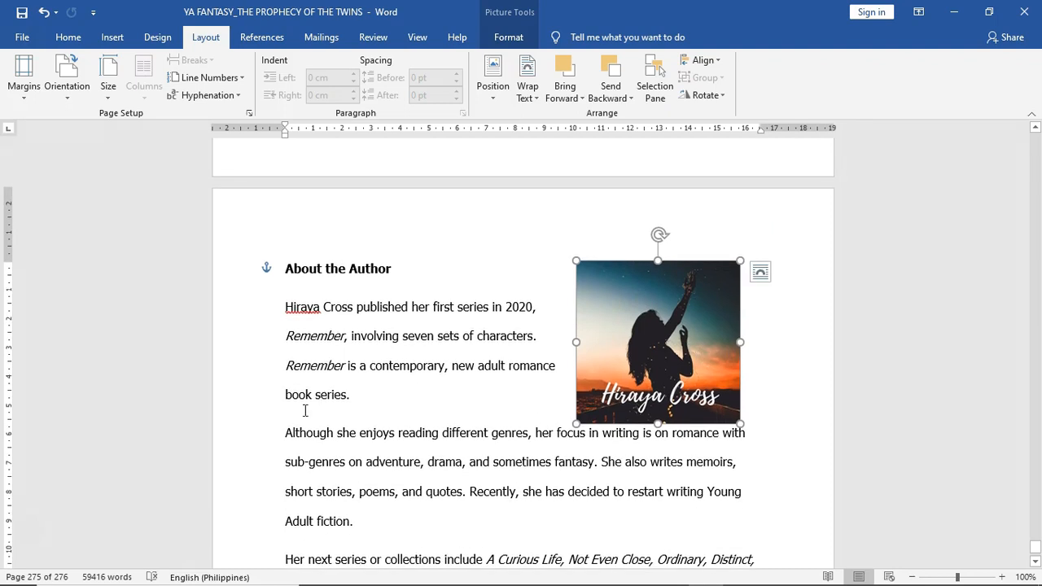
pyautogui.scroll(-10, 290, 416)
pyautogui.scroll(10, 290, 416)
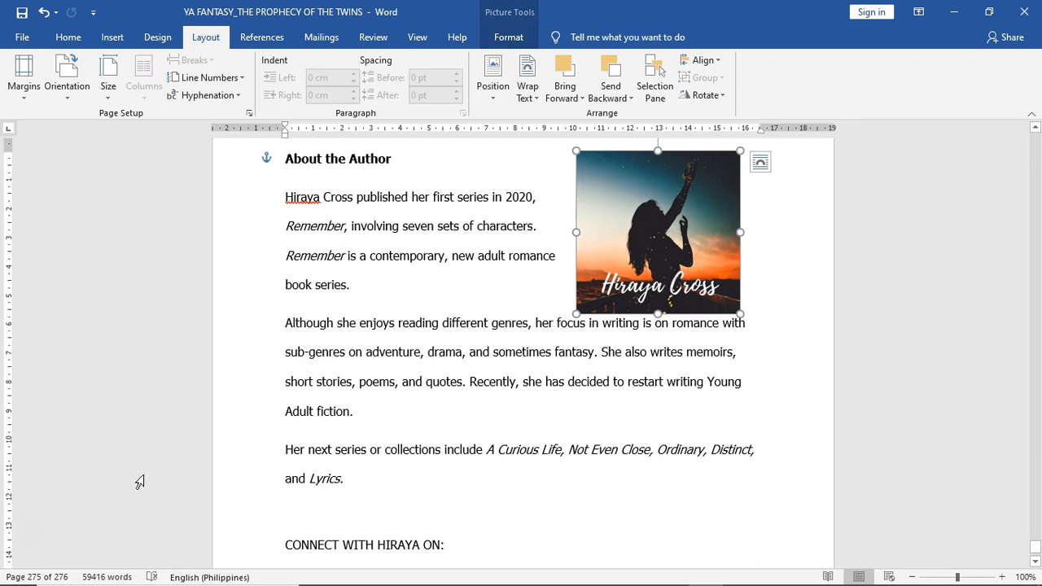
pyautogui.click(440, 474)
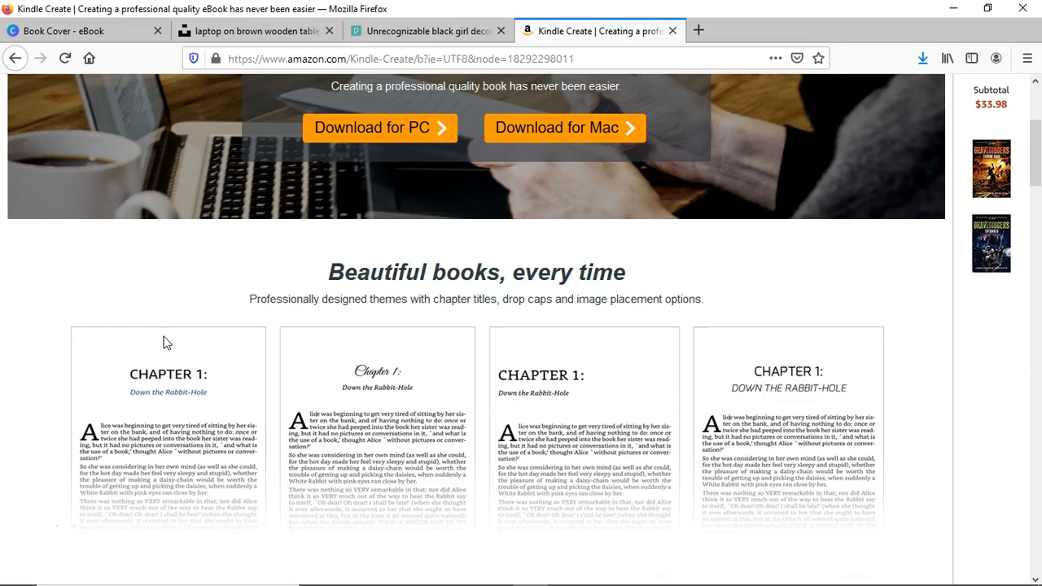
# Step: In Firefox, return to the Google results for kindle create and open Amazon's Kindle Create page
pyautogui.click(16, 61)
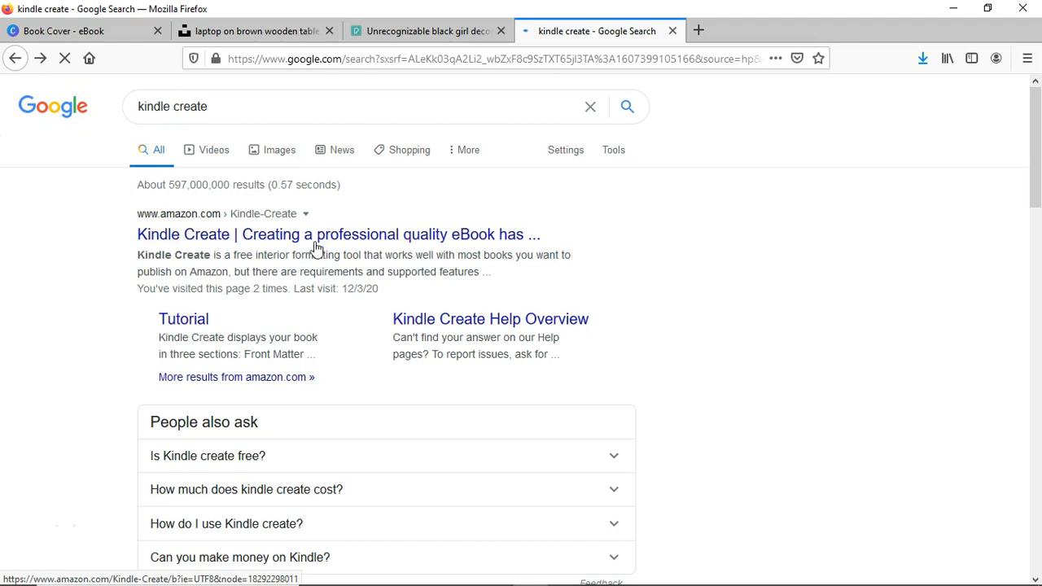
pyautogui.click(277, 236)
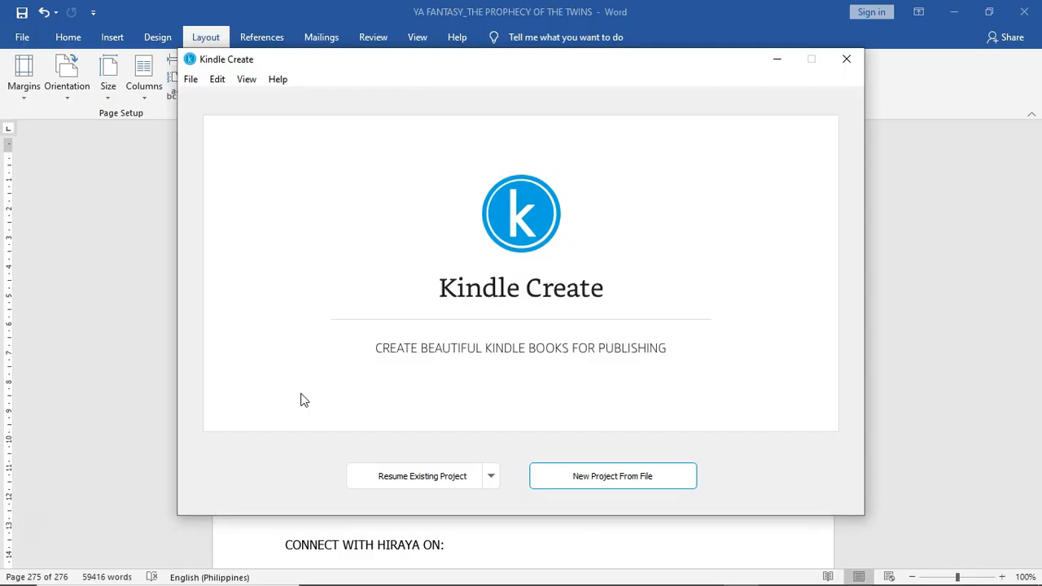
# Step: In Kindle Create, start a new English novel project from YA FANTASY_THE PROPHECY OF THE TWINS and accept all suggested chapter titles
pyautogui.click(585, 477)
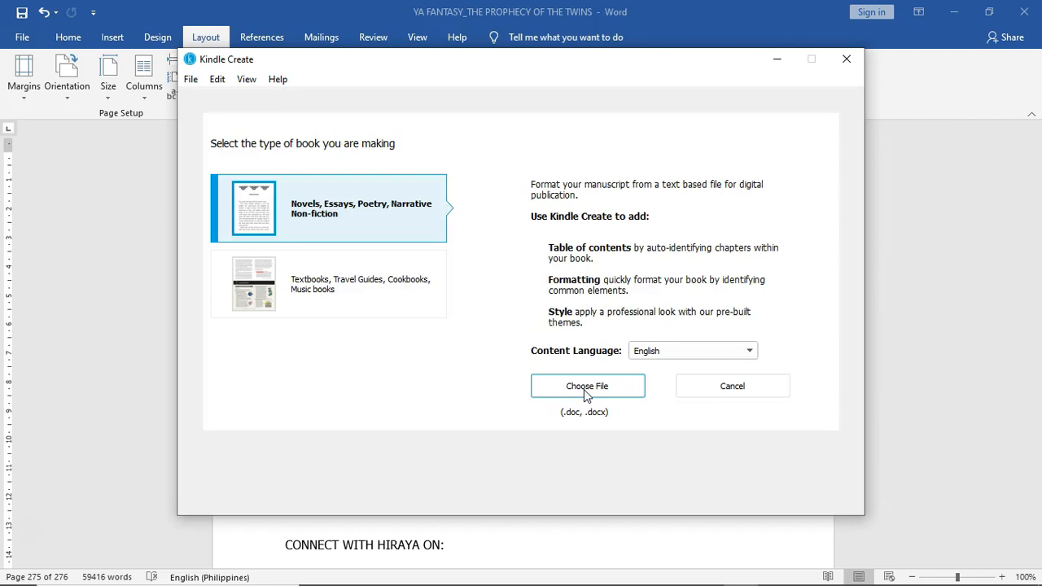
pyautogui.click(583, 389)
pyautogui.click(462, 243)
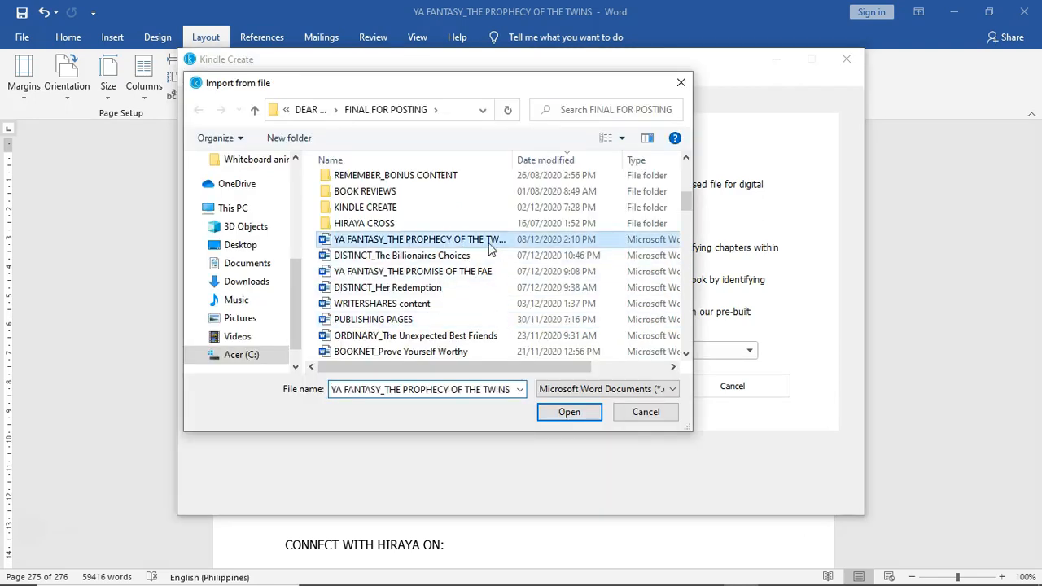
pyautogui.click(569, 412)
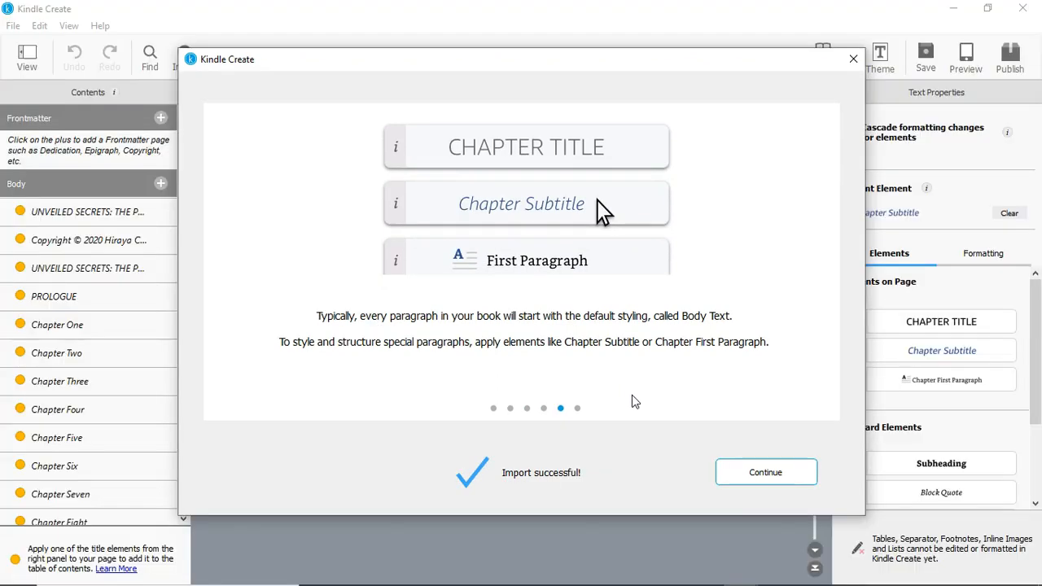
pyautogui.click(750, 475)
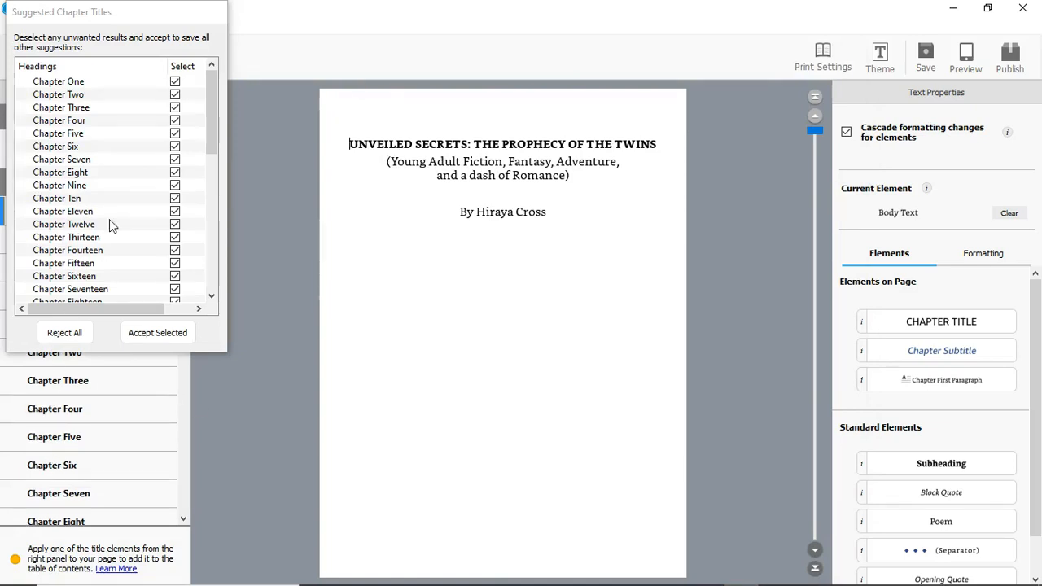
pyautogui.click(173, 334)
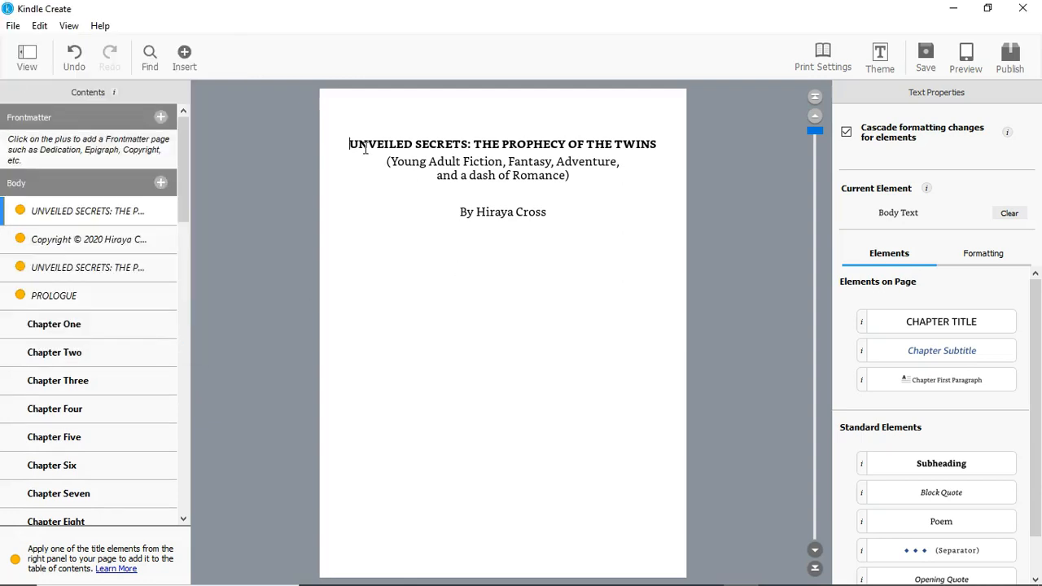
# Step: Delete the genre line (Young Adult Fiction, Fantasy, Adventure, and a dash of Romance) from the title page
pyautogui.moveTo(379, 163); pyautogui.dragTo(575, 181)
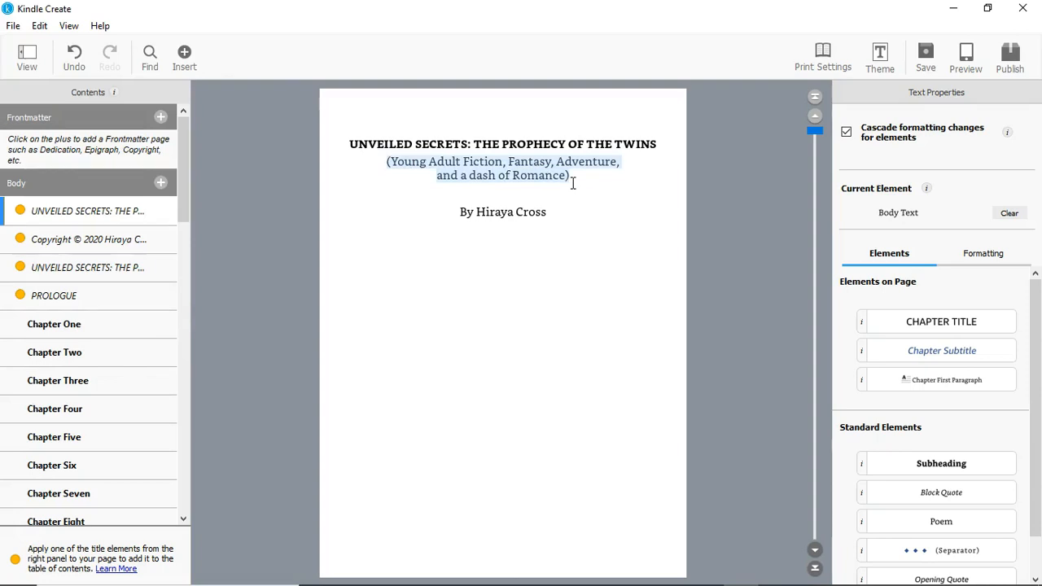
pyautogui.press('BackSpace')
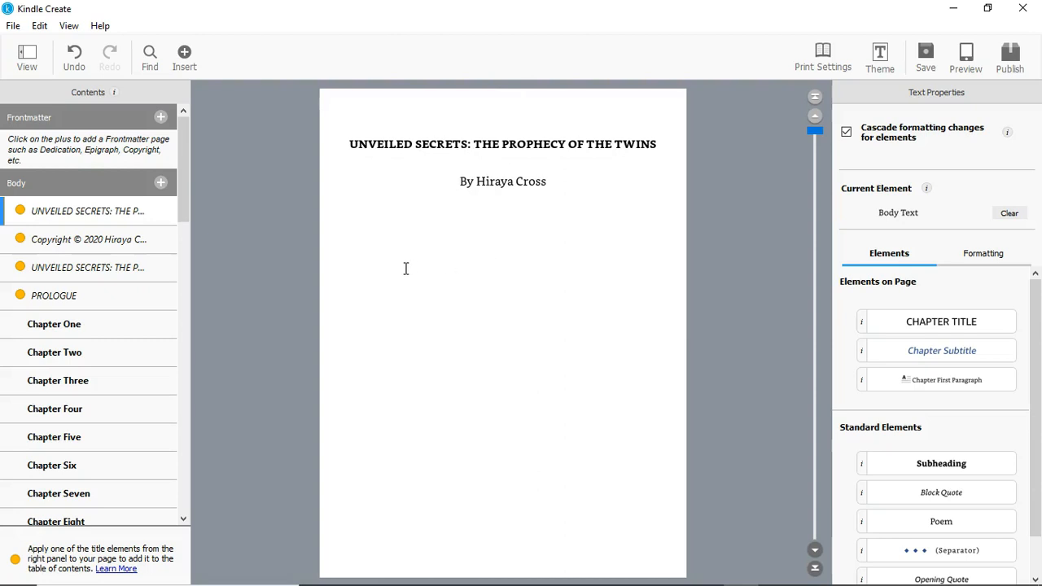
# Step: Open the copyright page and review the book's contents list from the title page through About the Author
pyautogui.click(145, 244)
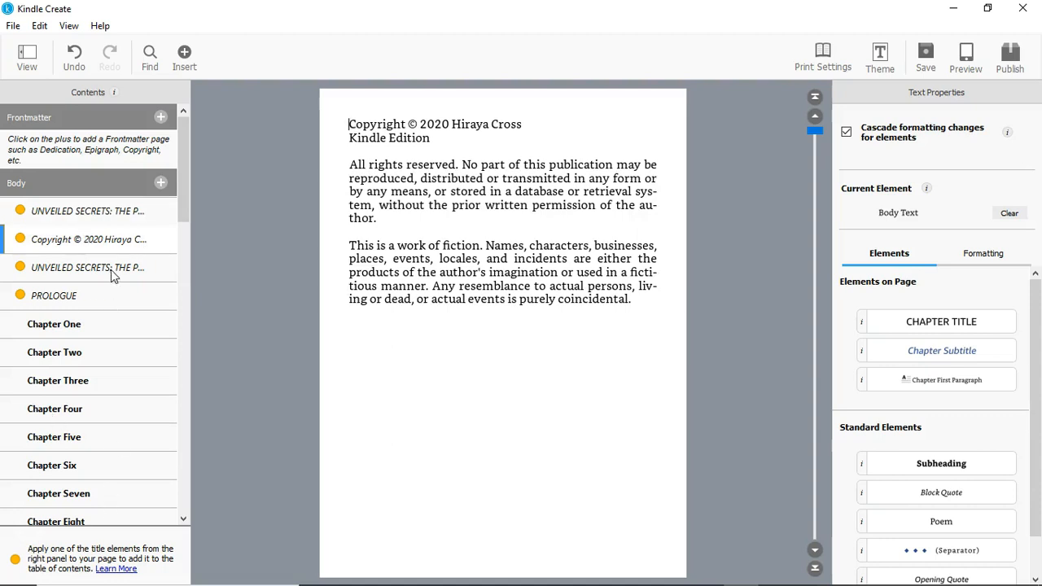
pyautogui.scroll(-4, 112, 342)
pyautogui.scroll(-7, 111, 383)
pyautogui.scroll(11, 109, 390)
pyautogui.scroll(-5, 103, 439)
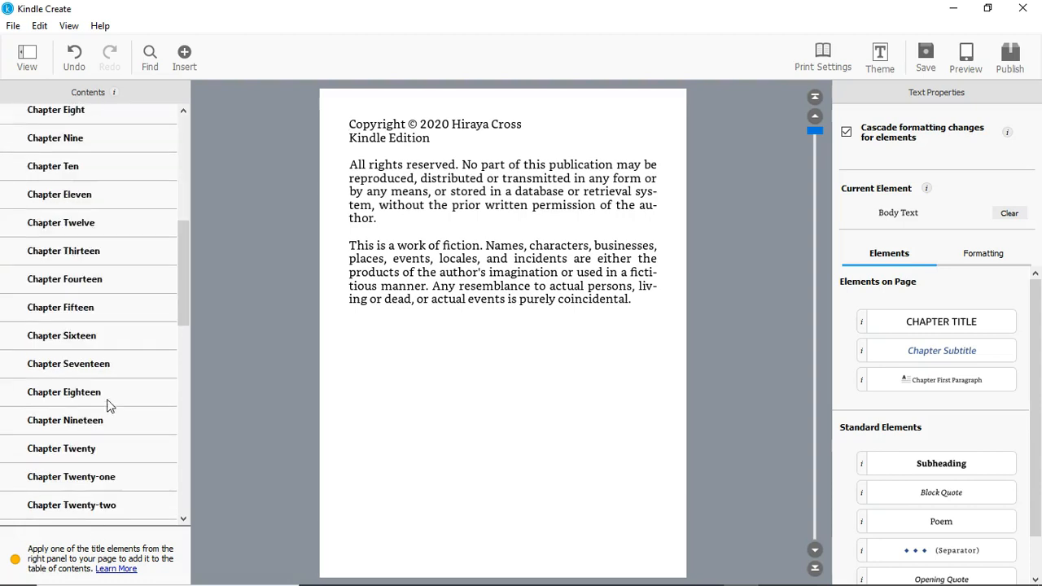
pyautogui.scroll(-8, 99, 246)
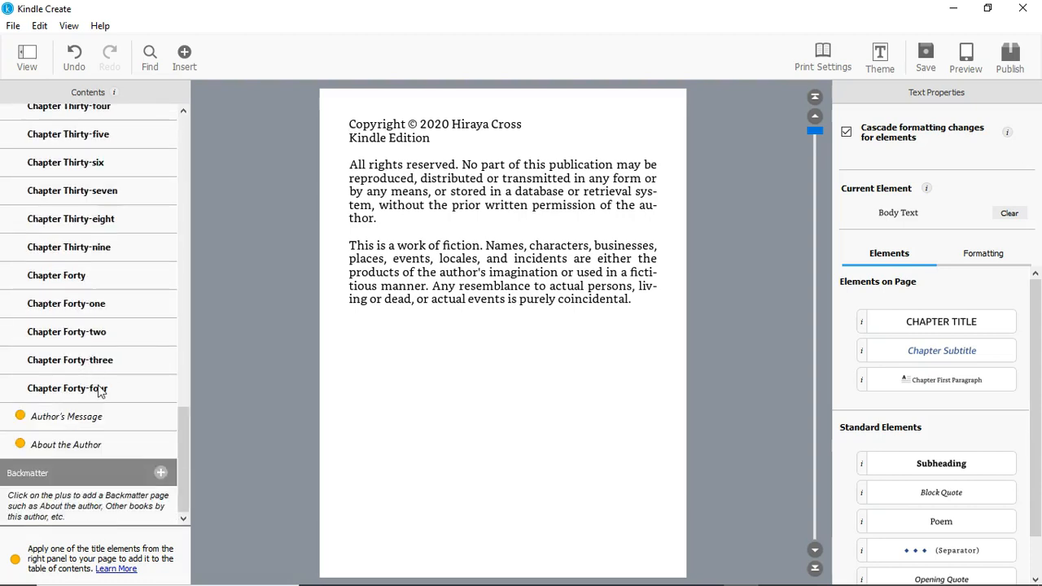
pyautogui.scroll(5, 98, 390)
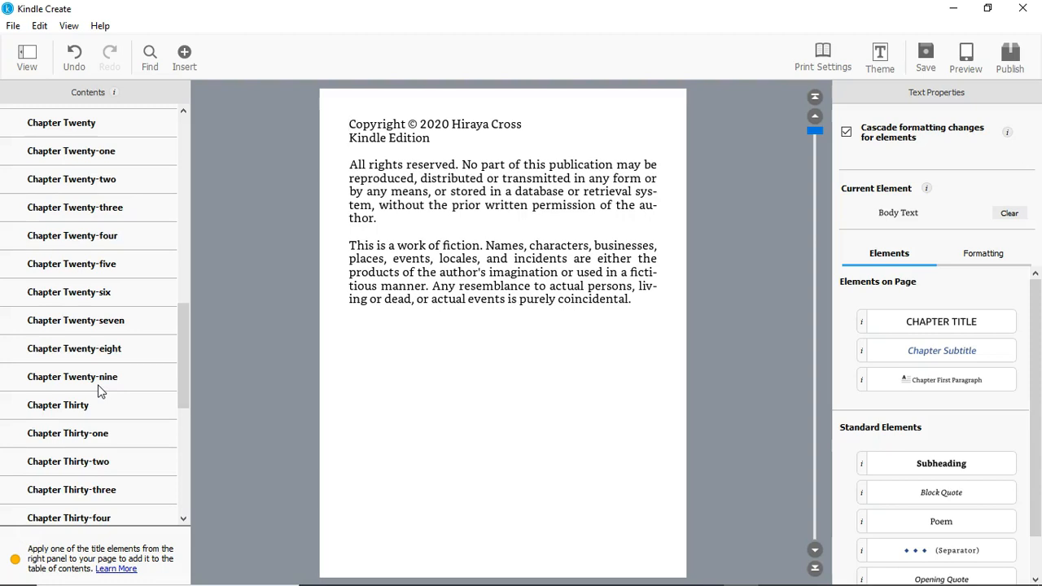
pyautogui.scroll(8, 99, 391)
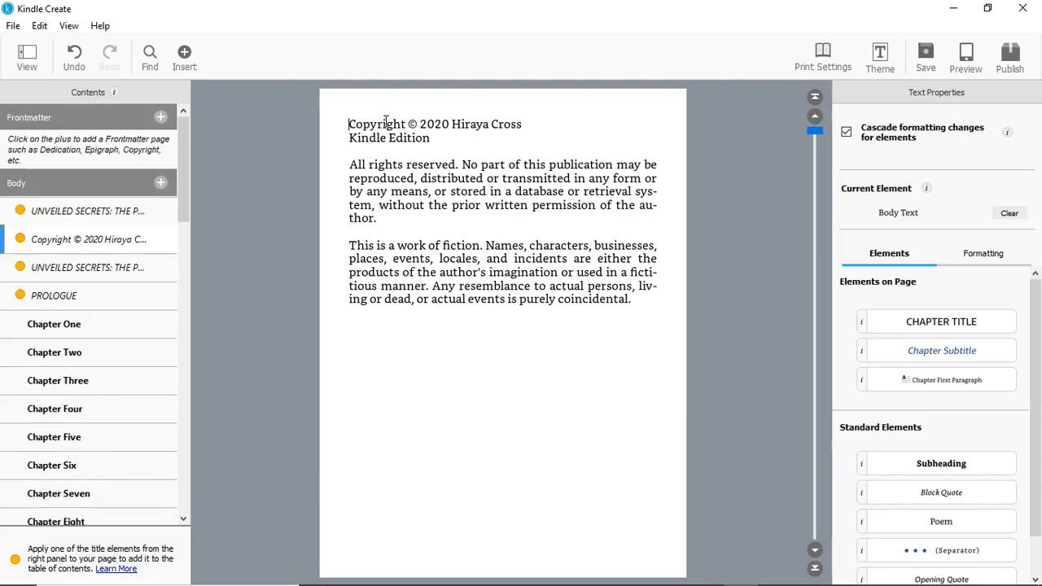
# Step: Try a line spacing of 1.25 on all the copyright page text and return it to 1.00
pyautogui.moveTo(343, 124); pyautogui.dragTo(644, 311)
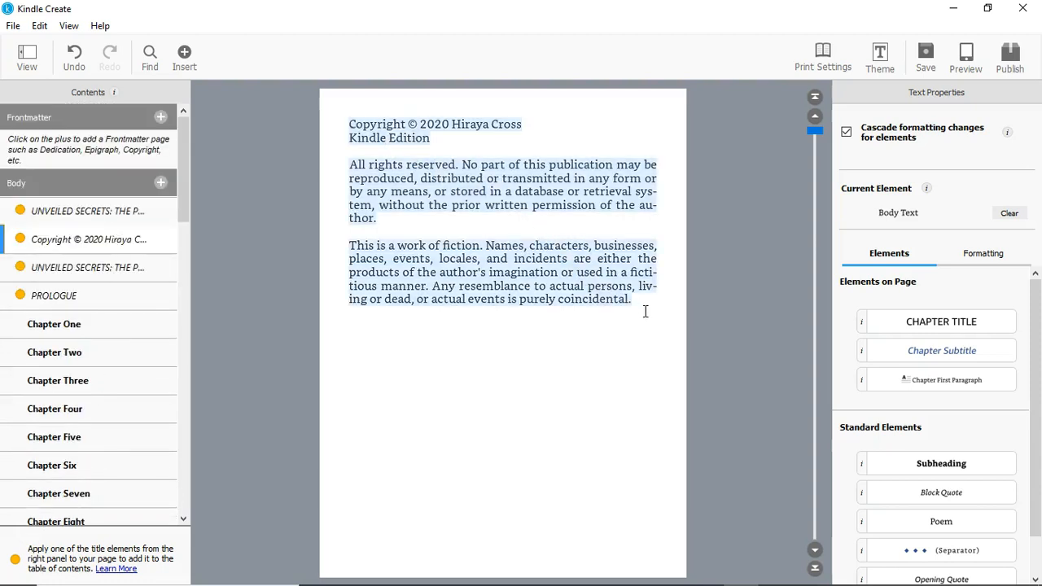
pyautogui.click(988, 256)
pyautogui.click(864, 552)
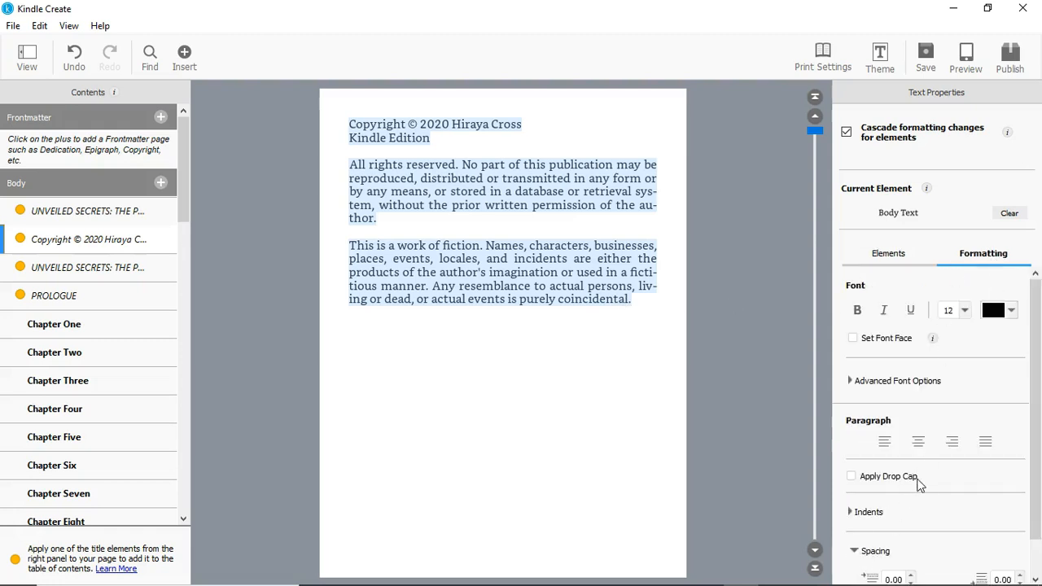
pyautogui.scroll(-1, 918, 483)
pyautogui.click(910, 566)
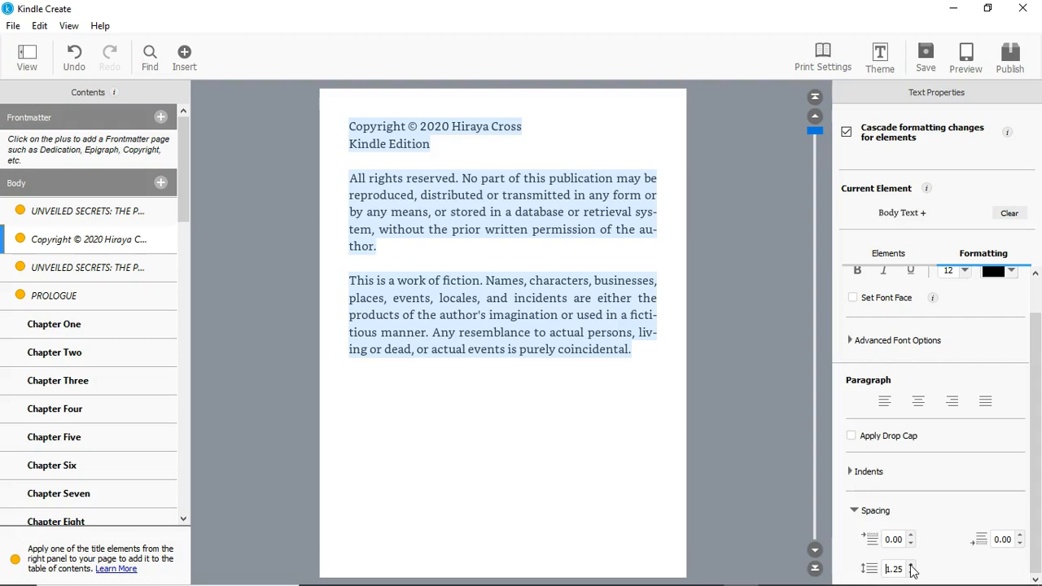
pyautogui.click(910, 573)
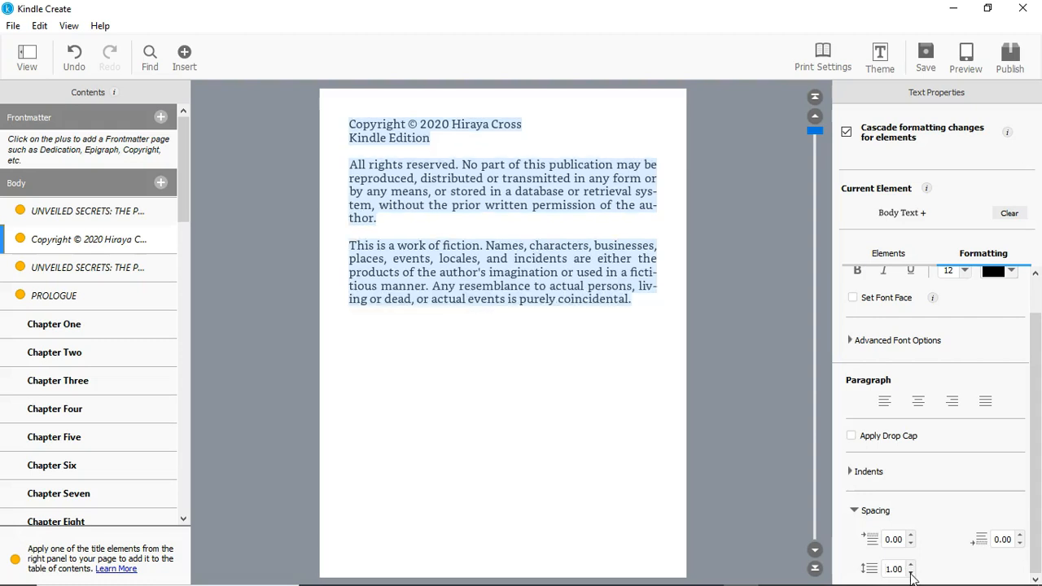
# Step: Set the line spacing of all the text in the book description section before the prologue to 1.25
pyautogui.click(646, 299)
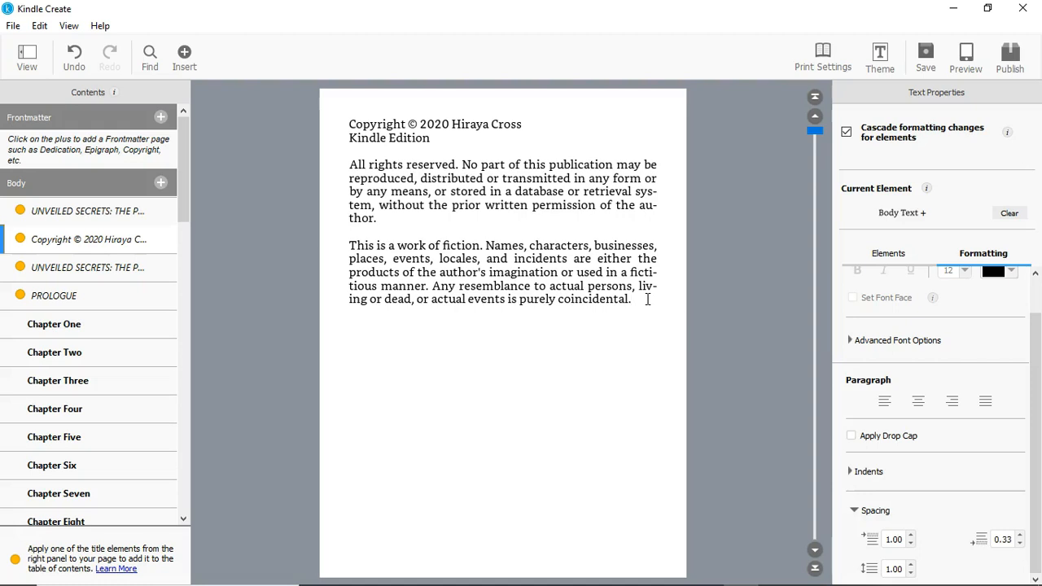
pyautogui.click(71, 277)
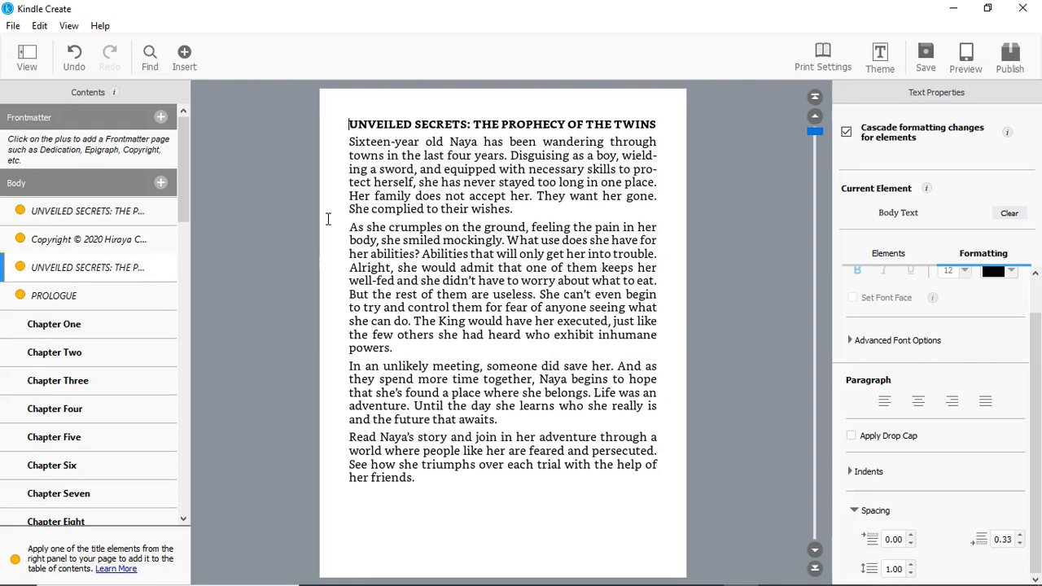
pyautogui.moveTo(416, 221); pyautogui.dragTo(474, 484)
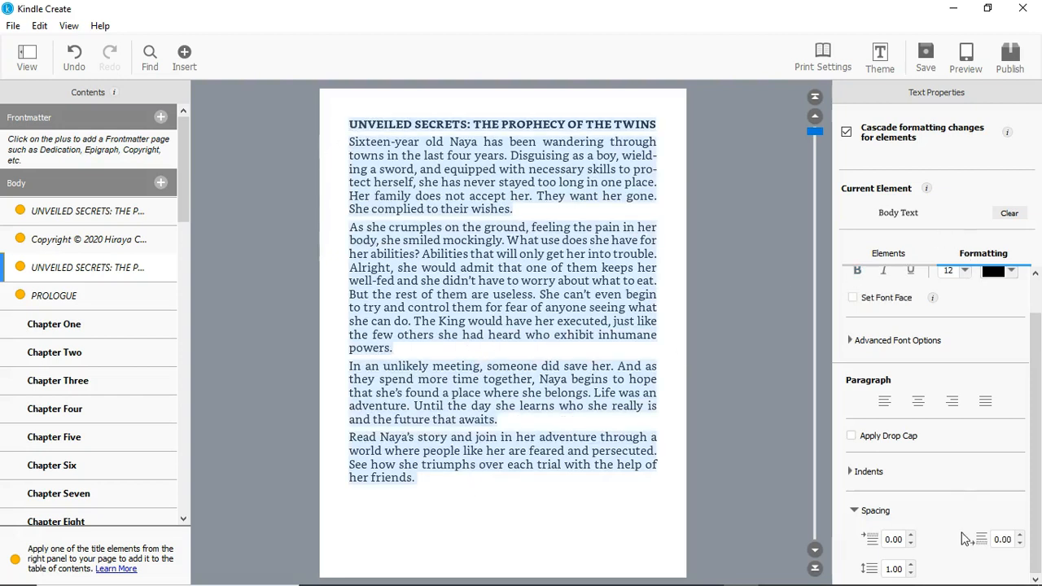
pyautogui.click(910, 565)
pyautogui.click(446, 361)
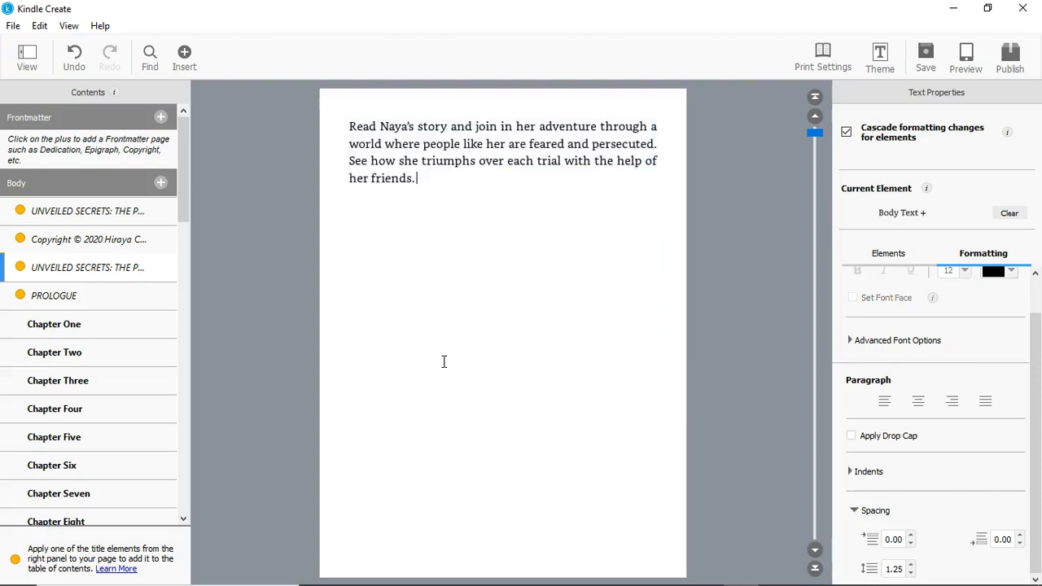
pyautogui.scroll(4, 447, 358)
pyautogui.scroll(-4, 449, 355)
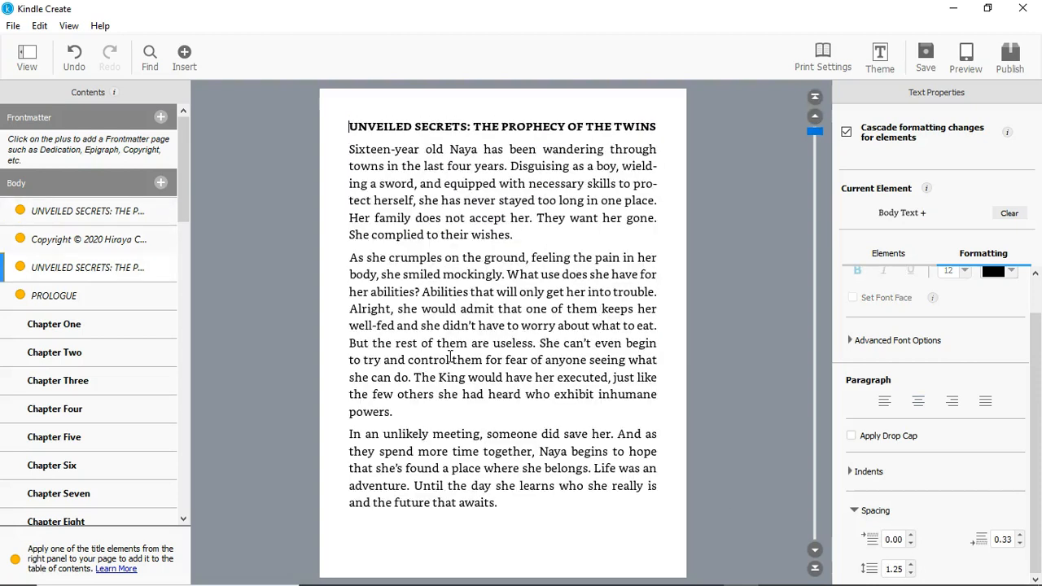
# Step: Set the line spacing of the PROLOGUE heading and its paragraph to 1.25
pyautogui.scroll(-1, 391, 346)
pyautogui.moveTo(354, 145); pyautogui.dragTo(416, 226)
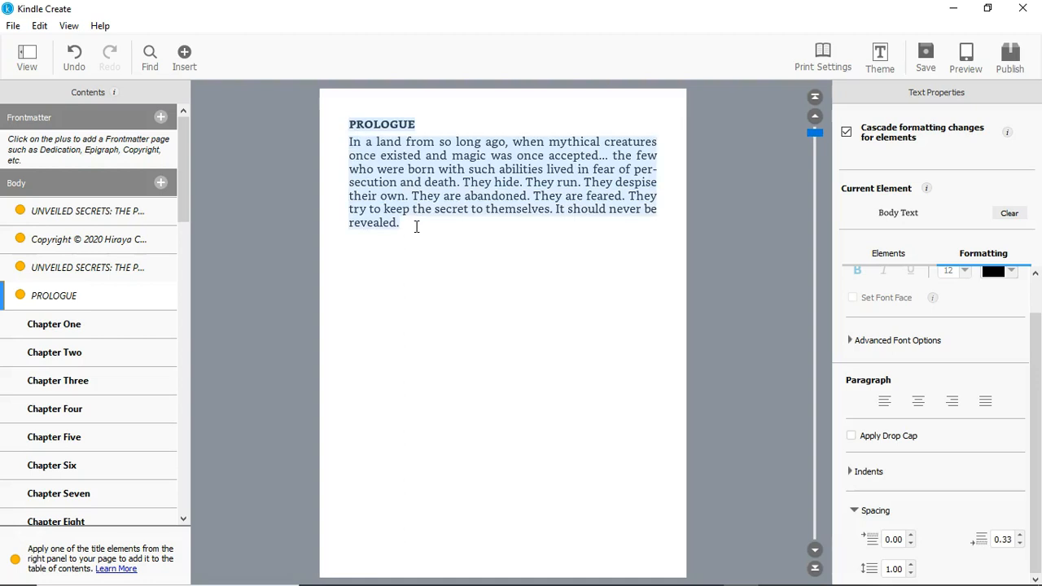
pyautogui.click(911, 565)
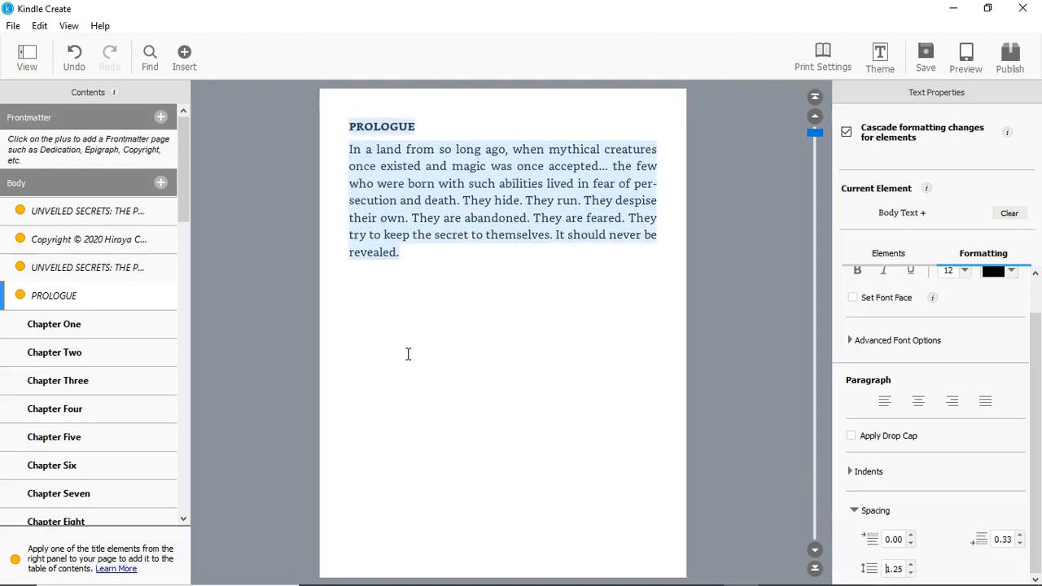
pyautogui.click(439, 348)
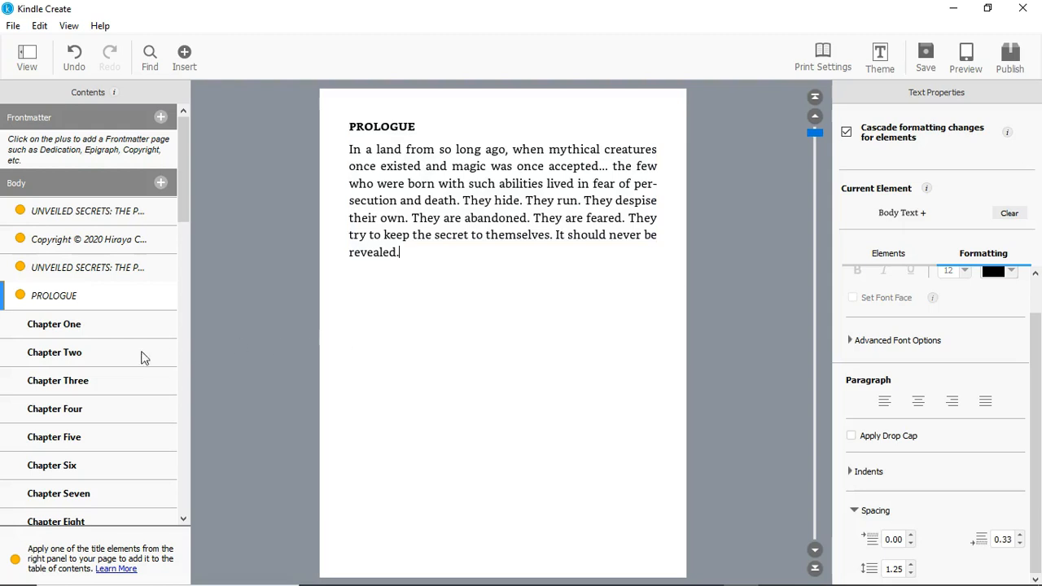
pyautogui.scroll(-1, 571, 328)
pyautogui.moveTo(413, 195); pyautogui.dragTo(468, 264)
pyautogui.scroll(-5, 467, 264)
pyautogui.scroll(-3, 468, 264)
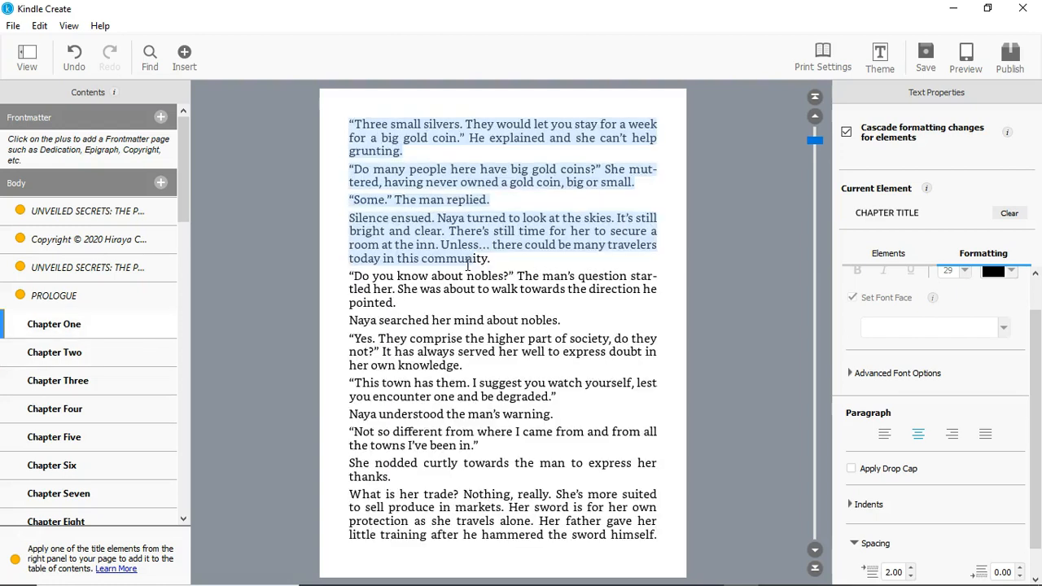
pyautogui.click(467, 262)
pyautogui.scroll(6, 536, 291)
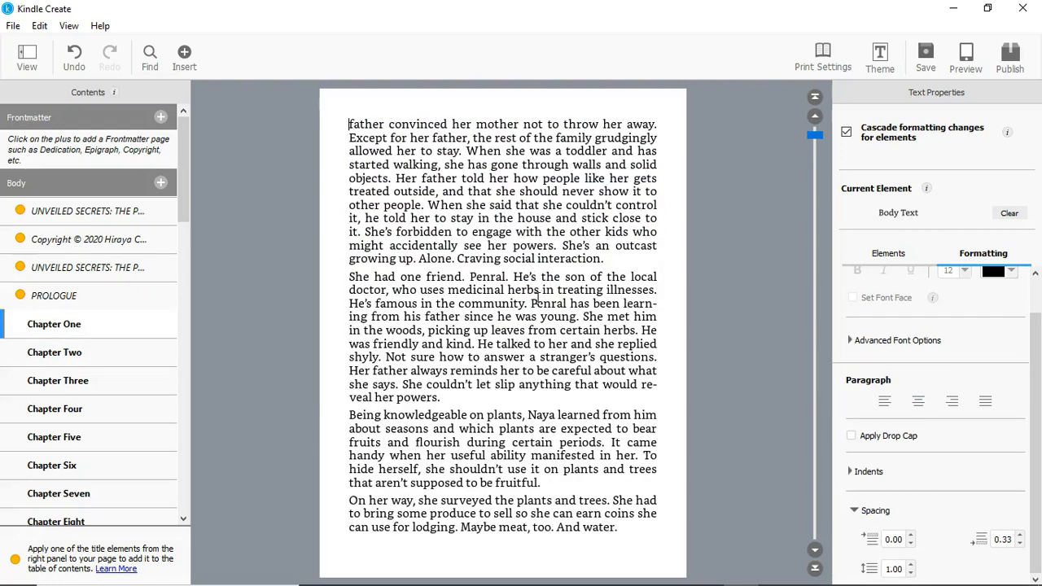
# Step: Delete the Author's Message section from the end of the book's contents
pyautogui.scroll(-12, 83, 385)
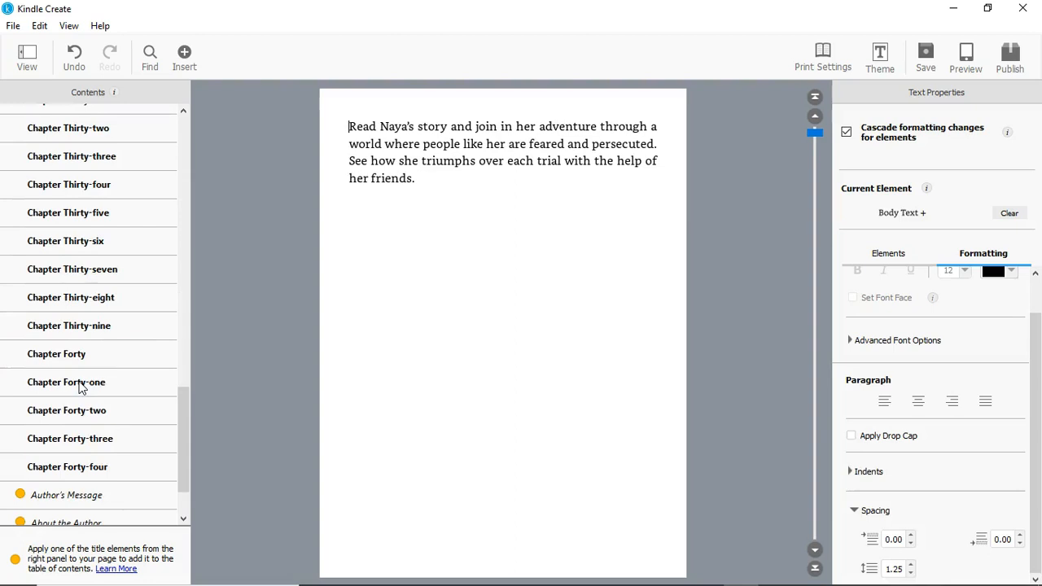
pyautogui.click(101, 418)
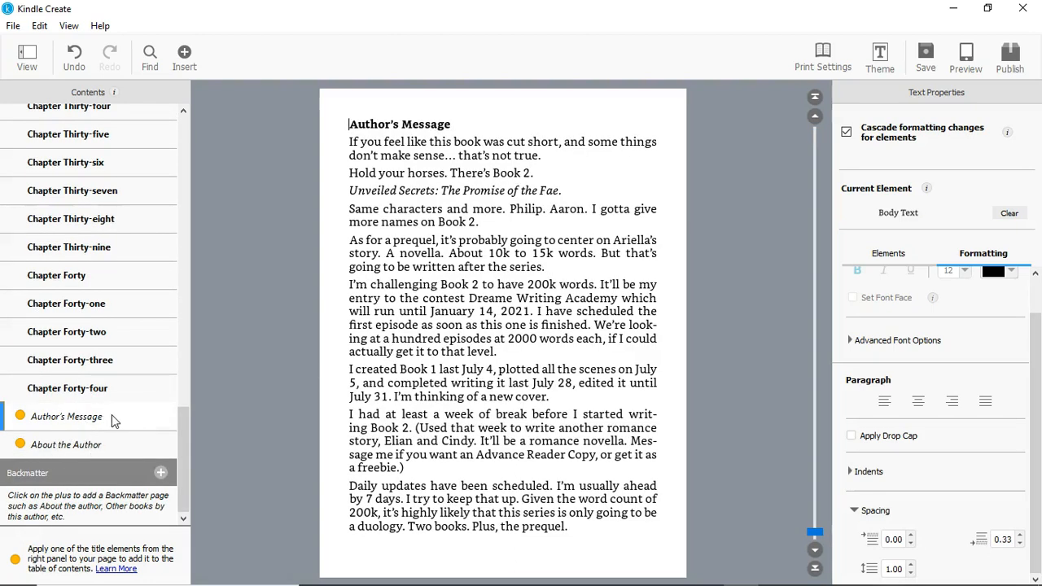
pyautogui.rightClick(111, 417)
pyautogui.click(151, 427)
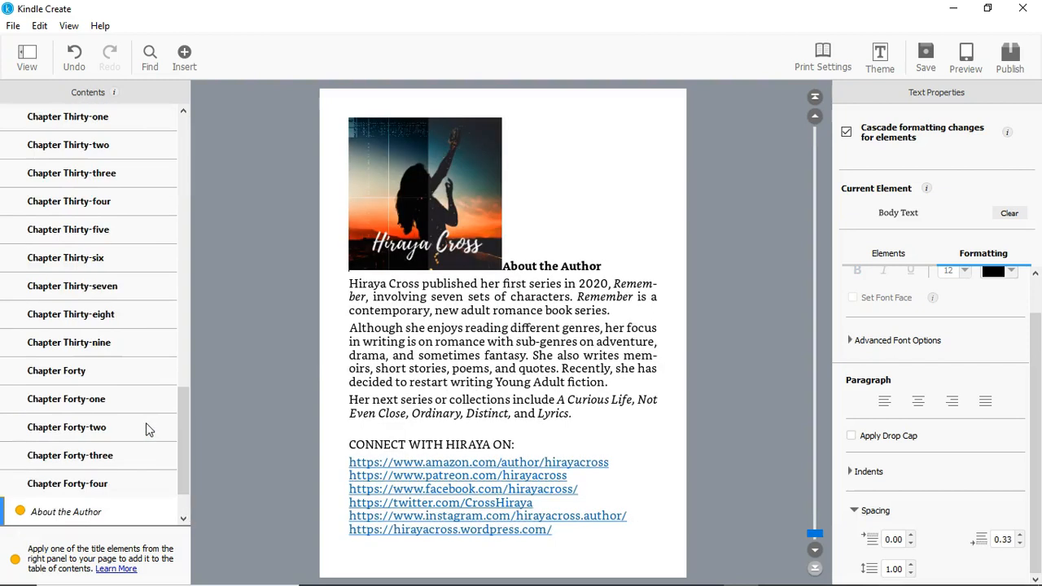
pyautogui.scroll(-2, 147, 426)
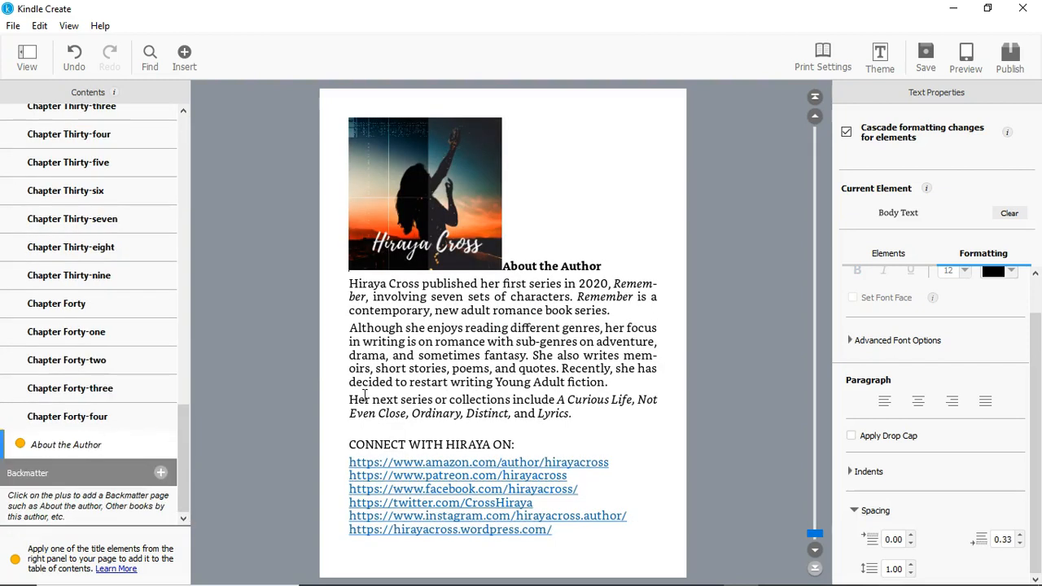
# Step: Delete the inline author picture beside the heading on the About the Author page
pyautogui.click(474, 220)
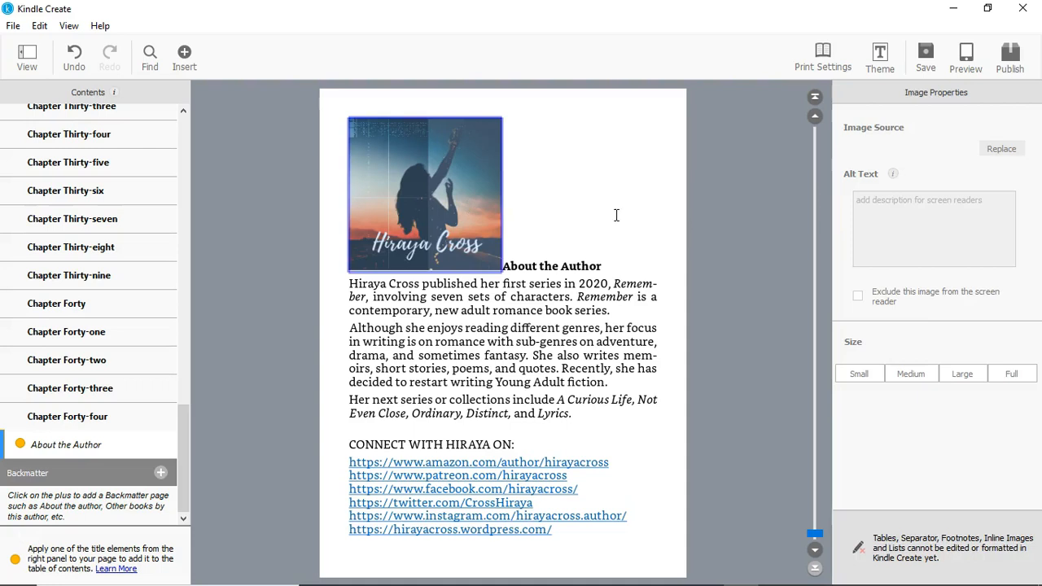
pyautogui.click(586, 210)
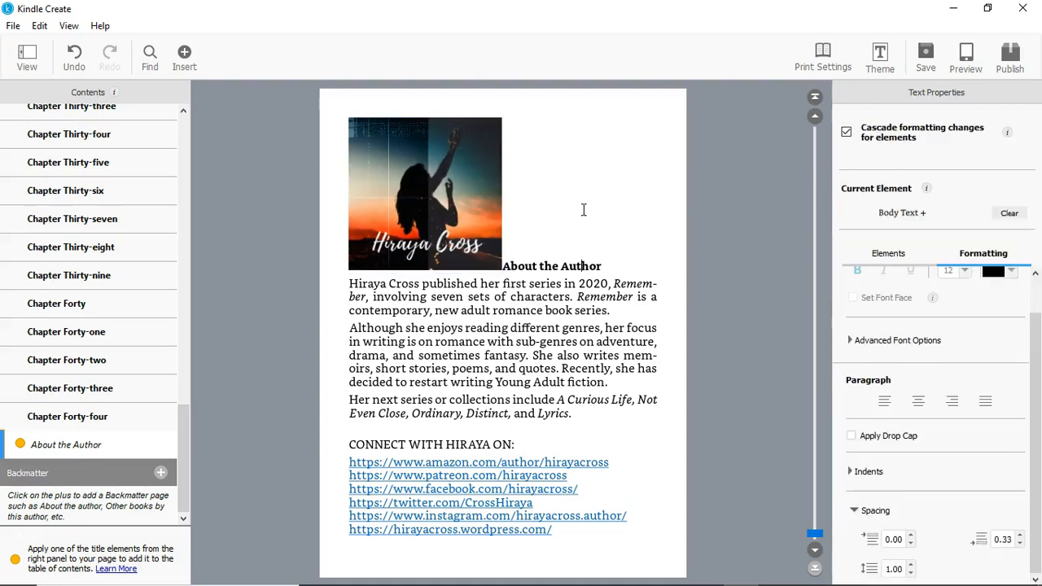
pyautogui.click(450, 218)
pyautogui.click(545, 213)
pyautogui.click(417, 186)
pyautogui.press('Delete')
# Step: Insert the author's FB page pic image from the FINAL FOR POSTING folder below the About the Author heading
pyautogui.click(477, 126)
pyautogui.click(183, 57)
pyautogui.click(198, 84)
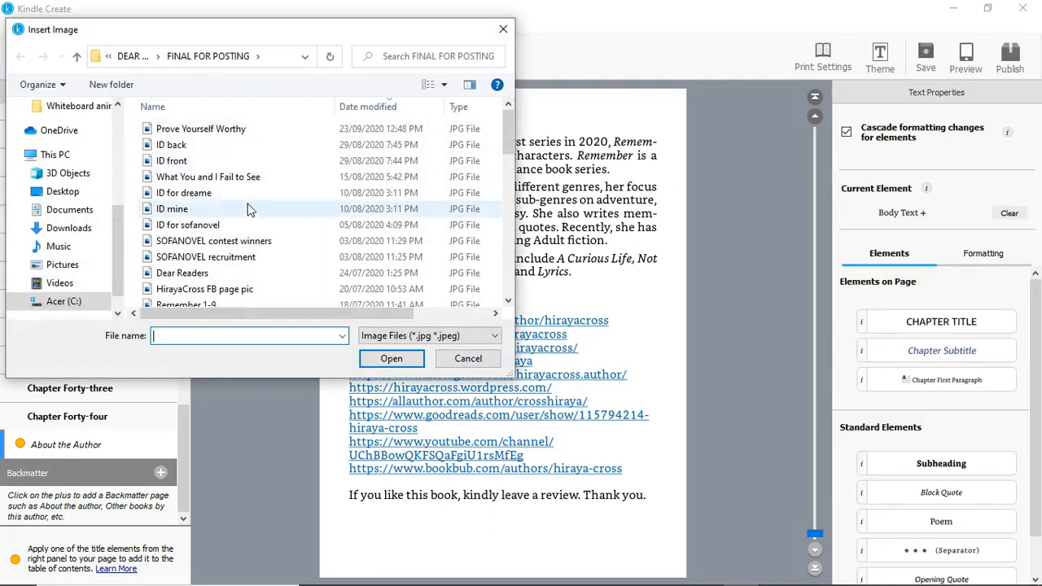
pyautogui.click(236, 289)
pyautogui.click(397, 360)
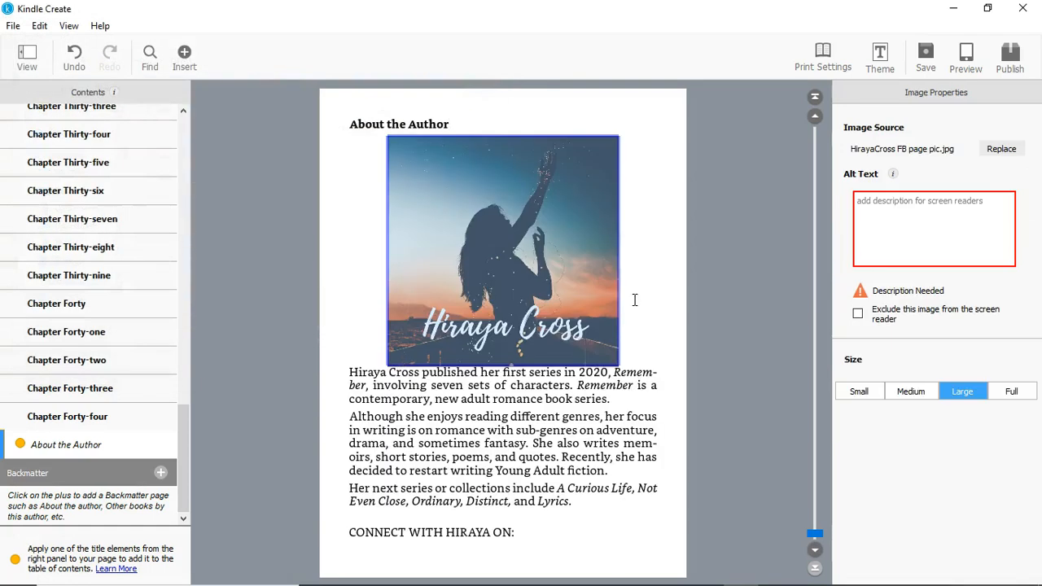
# Step: Set the author image's size to Small and position it on the right with the biography text wrapping around it
pyautogui.click(634, 301)
pyautogui.click(543, 305)
pyautogui.click(642, 353)
pyautogui.click(567, 343)
pyautogui.click(861, 393)
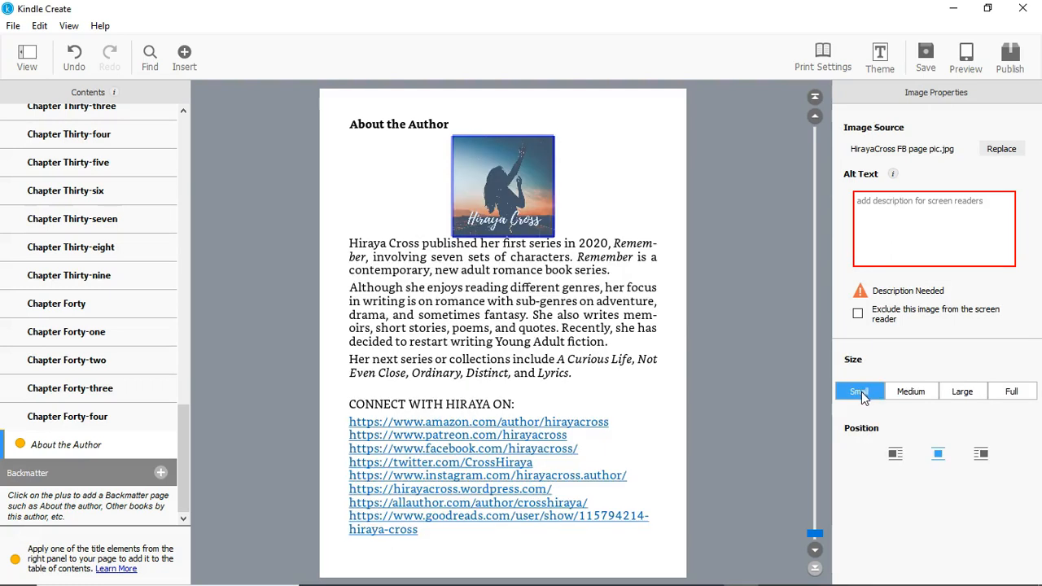
pyautogui.click(981, 453)
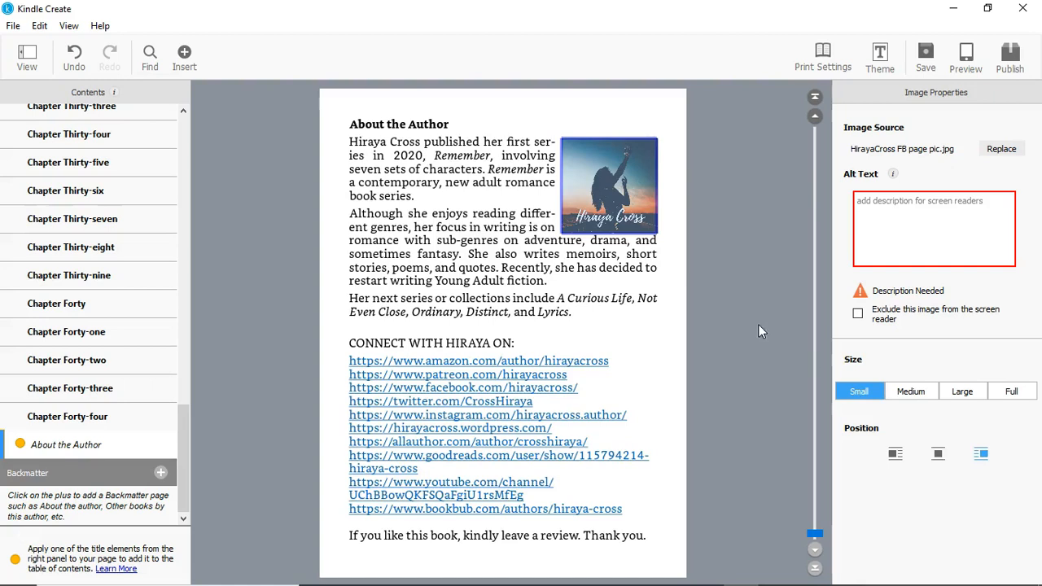
pyautogui.click(662, 335)
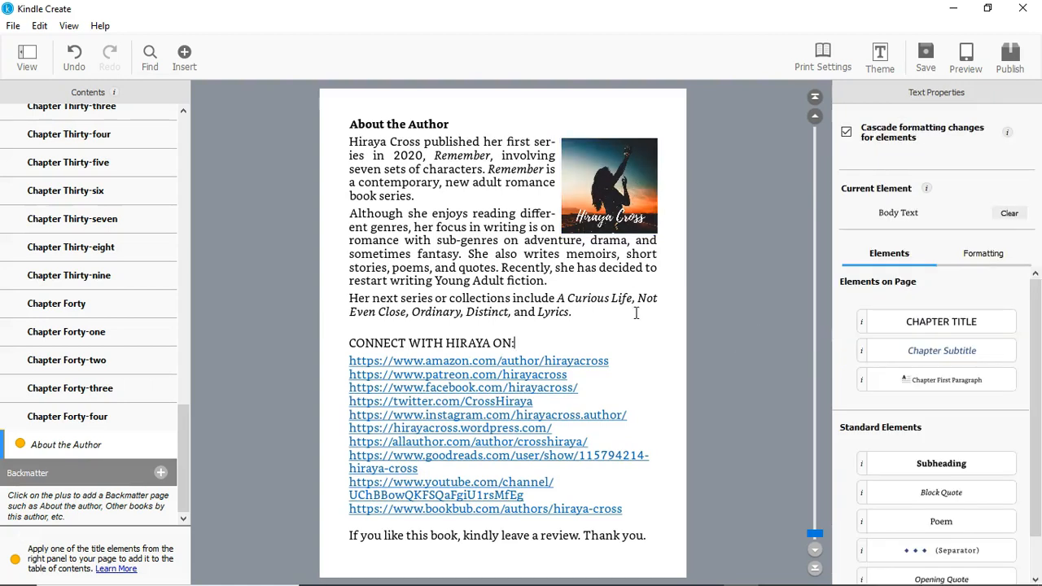
# Step: Return to Chapter One and save the project as YA FANTASY_THE PROPHECY OF THE TWINS_KC in the KINDLE CREATE folder
pyautogui.click(162, 415)
pyautogui.moveTo(182, 417); pyautogui.dragTo(167, 122)
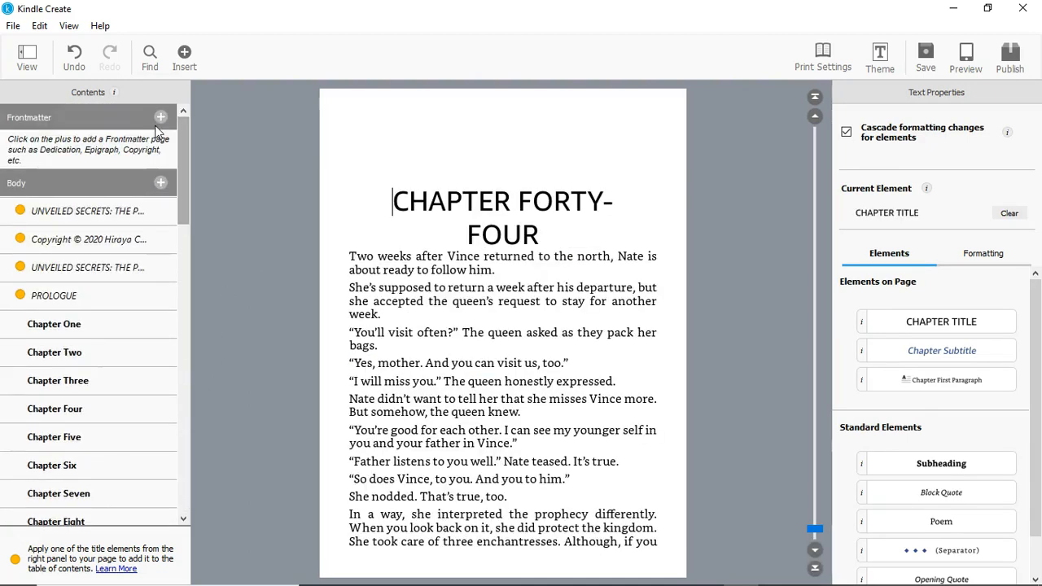
pyautogui.click(133, 326)
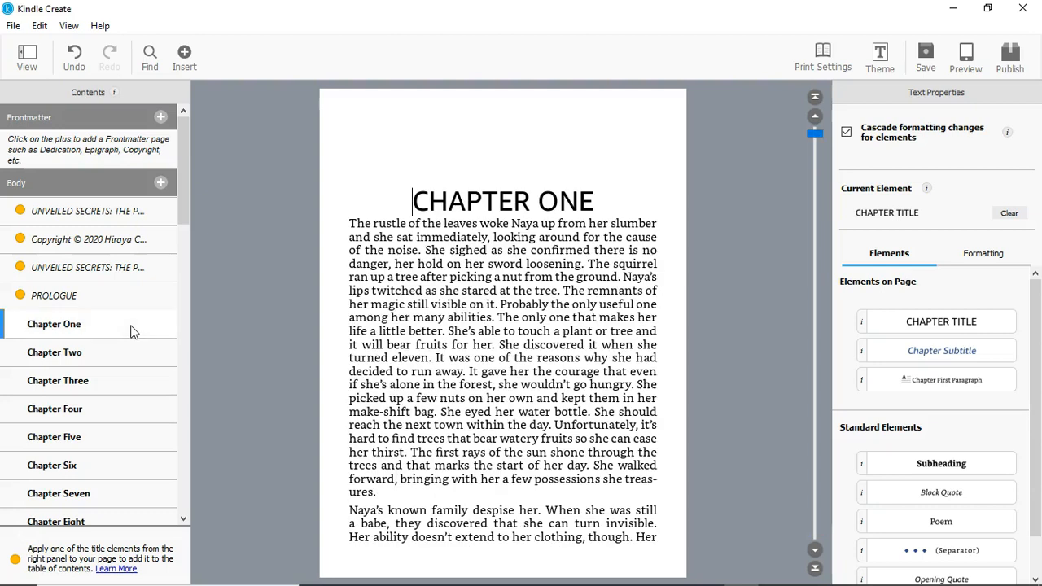
pyautogui.click(927, 59)
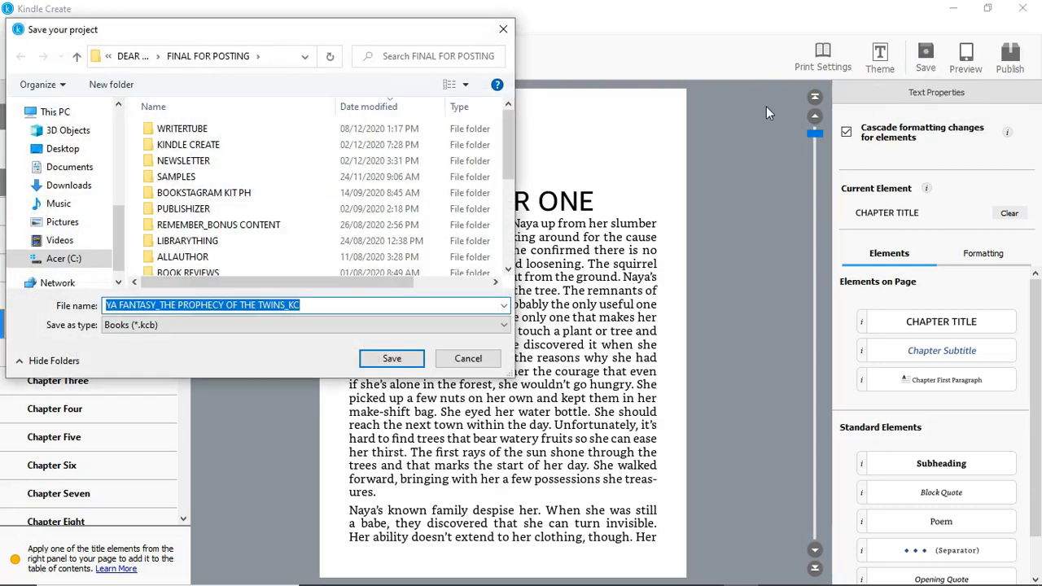
pyautogui.scroll(-3, 297, 233)
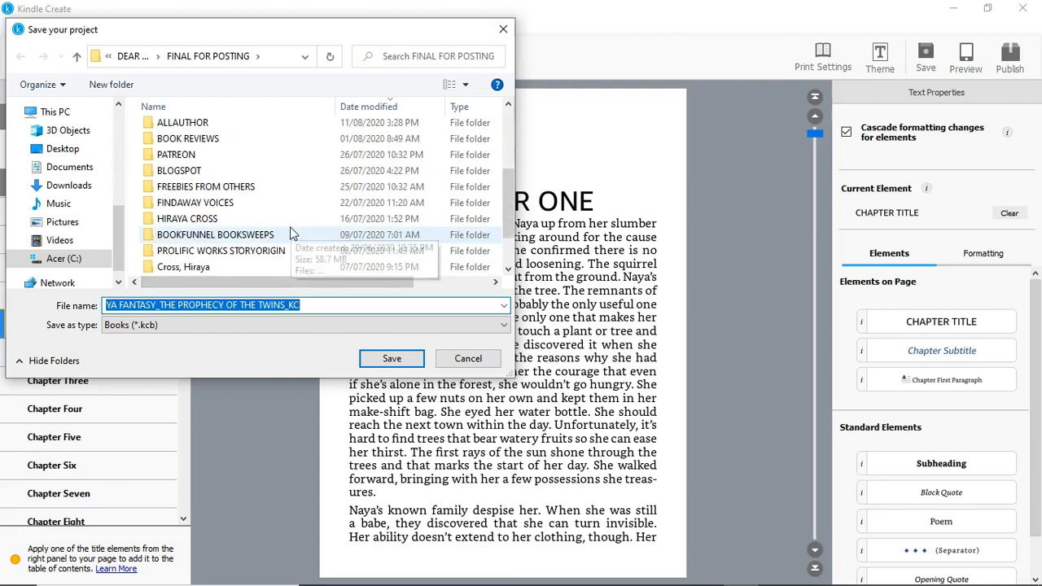
pyautogui.scroll(3, 241, 151)
pyautogui.click(242, 146)
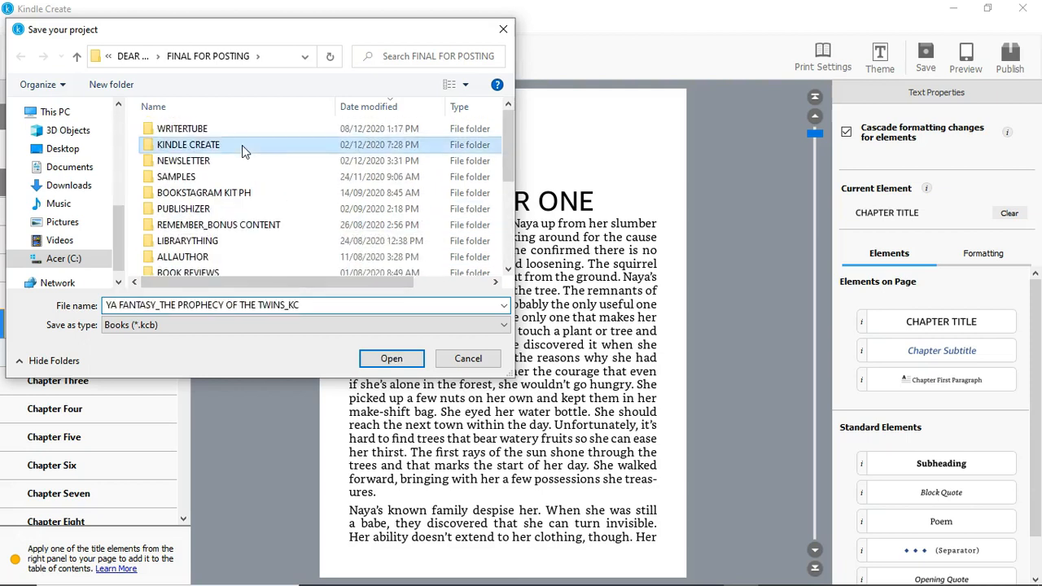
pyautogui.doubleClick(242, 145)
pyautogui.click(391, 358)
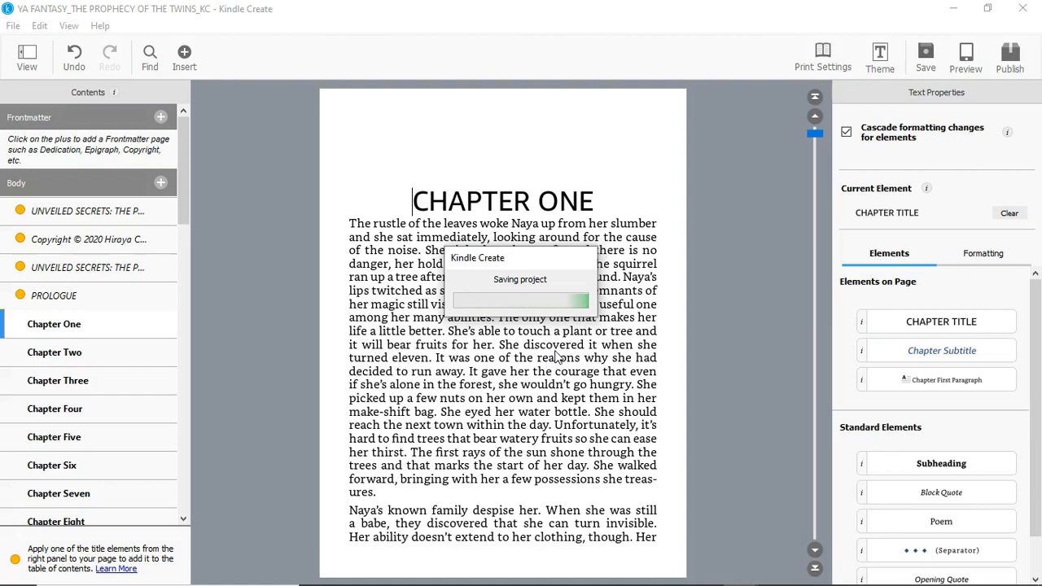
# Step: Preview the book from Chapter One and switch the previewed device from Tablet to Phone
pyautogui.click(963, 65)
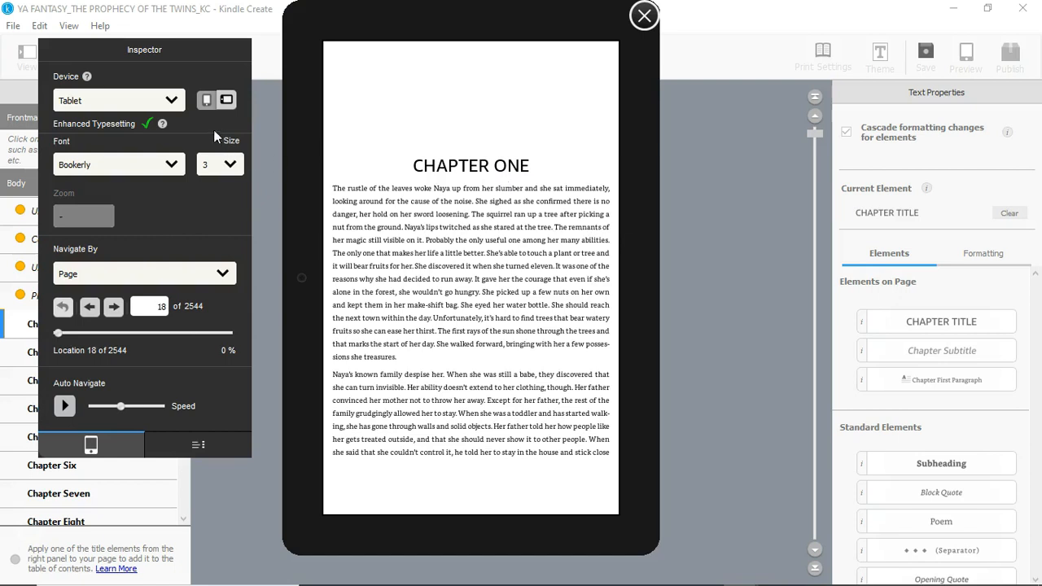
pyautogui.click(173, 101)
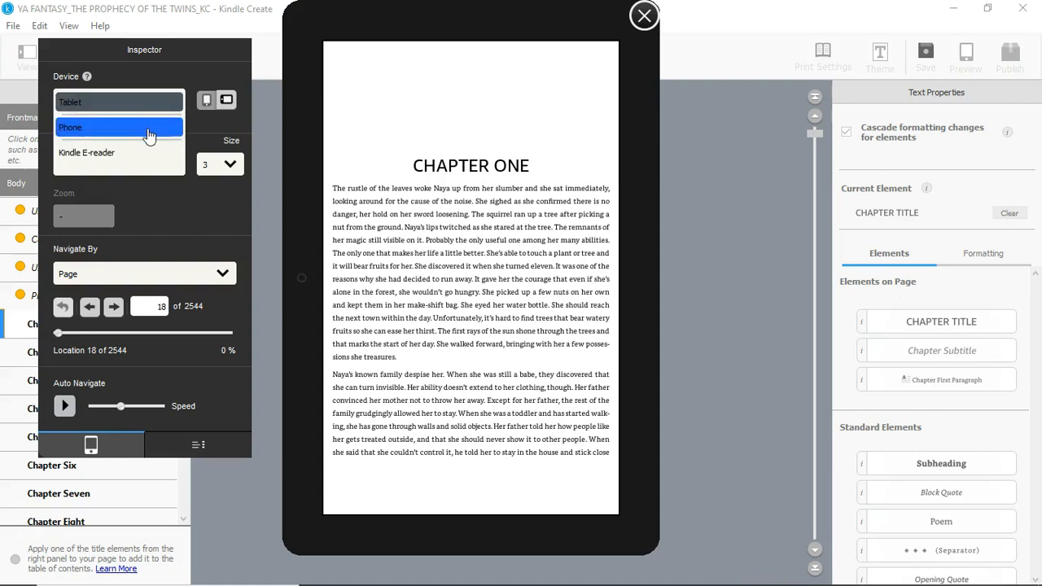
pyautogui.click(150, 130)
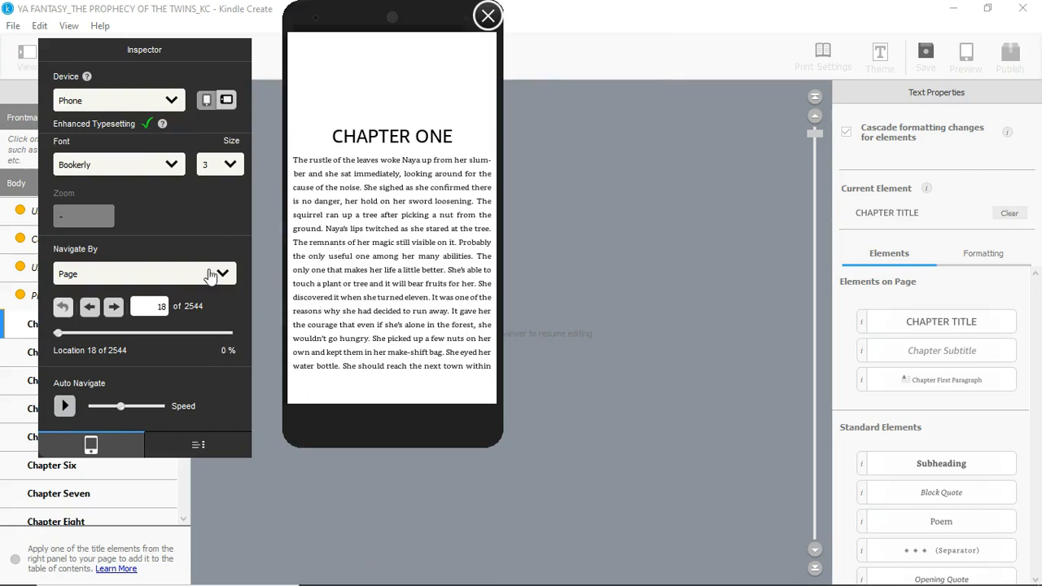
# Step: Page through the phone preview from Chapter One past the start of Chapter Two to check the page layout
pyautogui.click(113, 307)
pyautogui.click(112, 308)
pyautogui.click(114, 307)
pyautogui.click(113, 307)
pyautogui.click(113, 307)
pyautogui.click(113, 307)
pyautogui.click(113, 307)
pyautogui.click(113, 307)
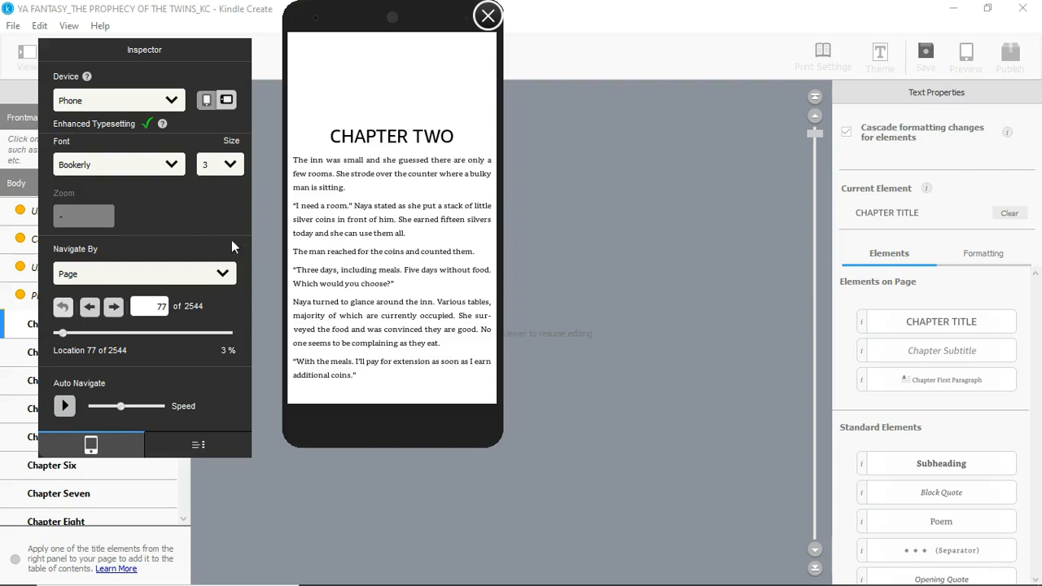
pyautogui.click(89, 307)
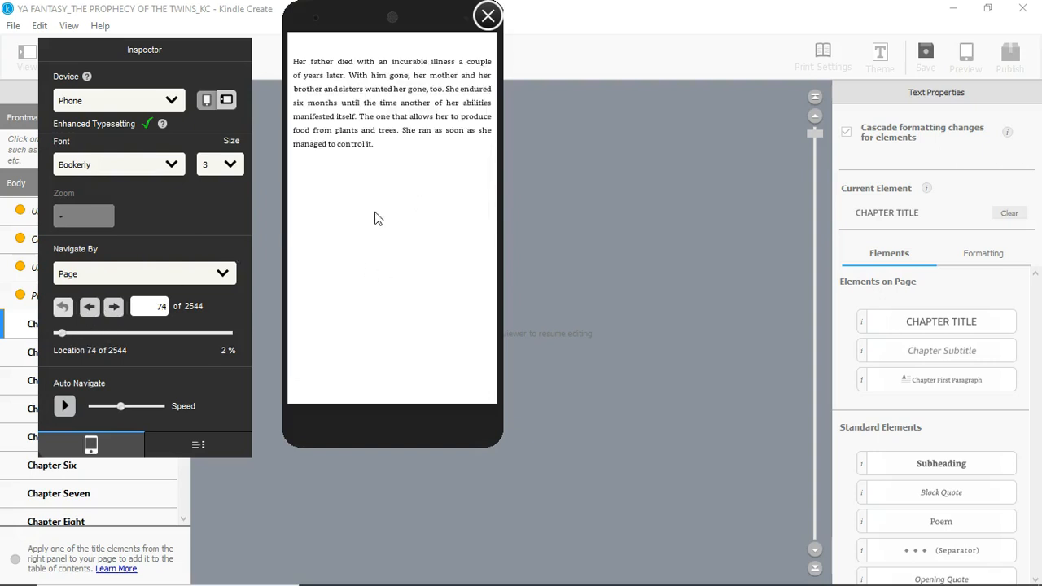
pyautogui.click(118, 313)
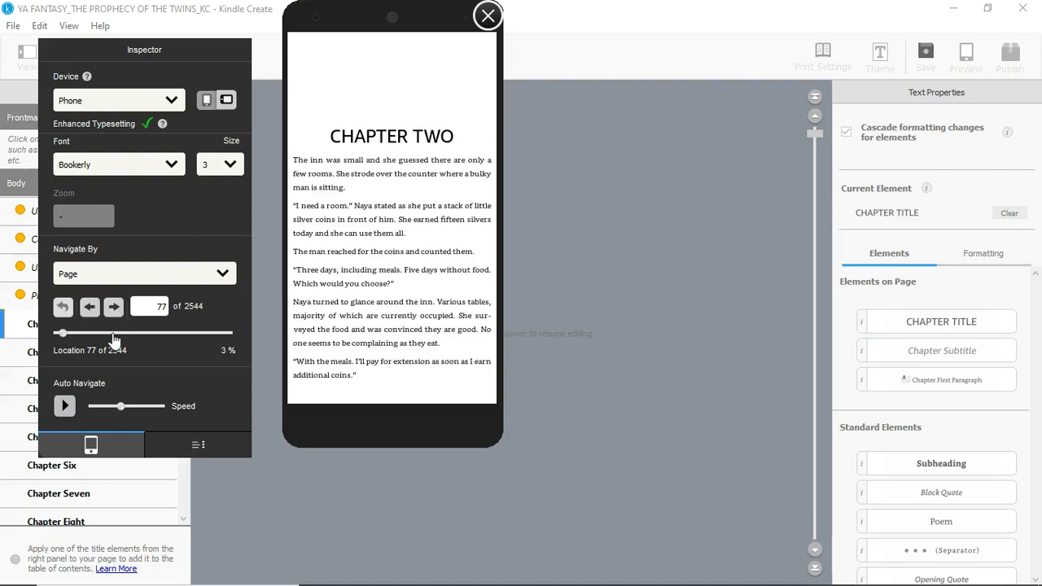
pyautogui.click(112, 308)
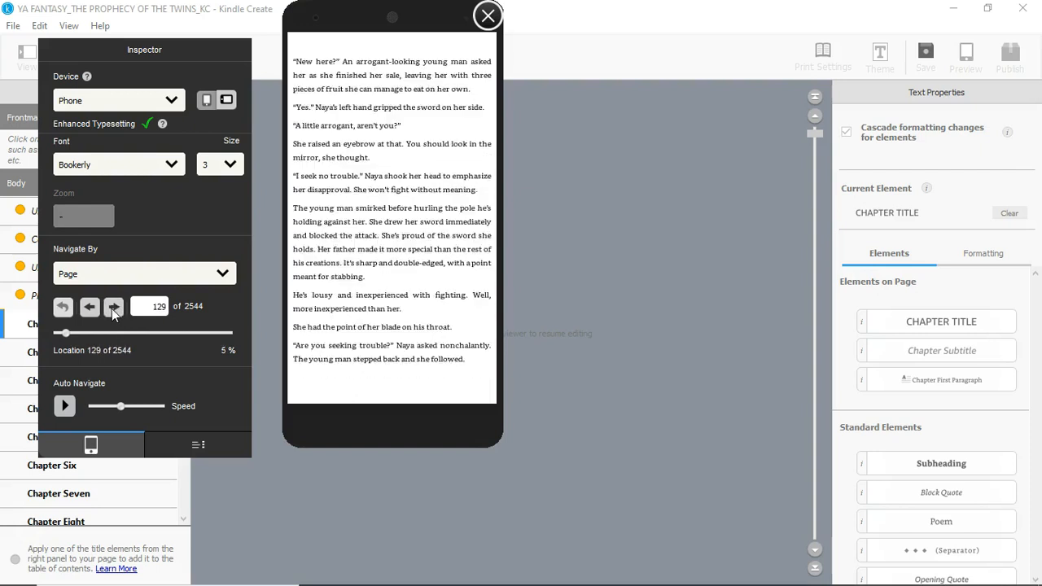
pyautogui.click(112, 309)
pyautogui.click(112, 309)
pyautogui.click(111, 308)
pyautogui.click(111, 308)
pyautogui.click(112, 308)
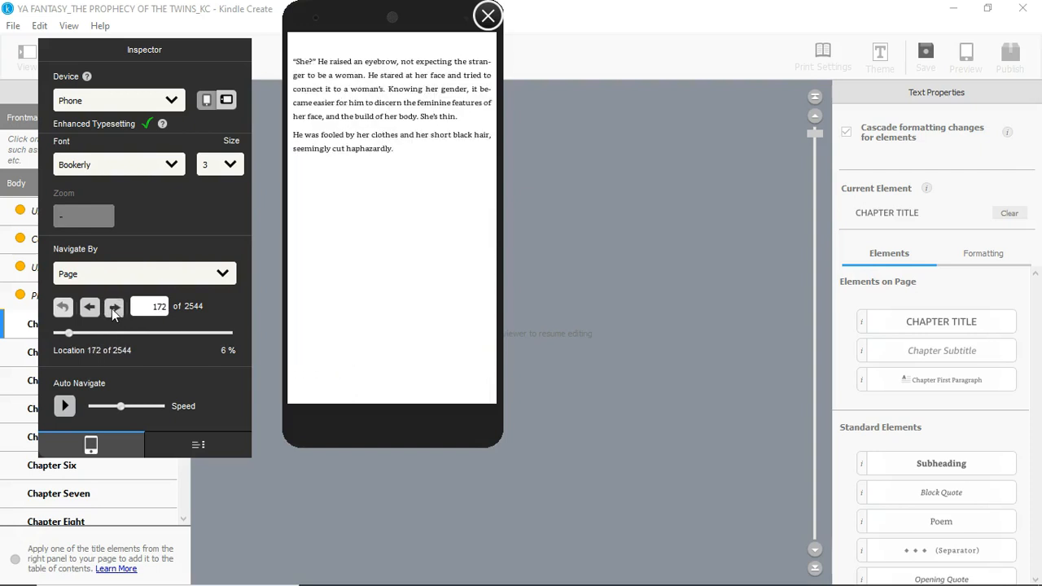
# Step: Page the preview forward to Chapter Four, switch the device to Kindle E-reader and check it in landscape and portrait orientation
pyautogui.click(111, 308)
pyautogui.click(163, 103)
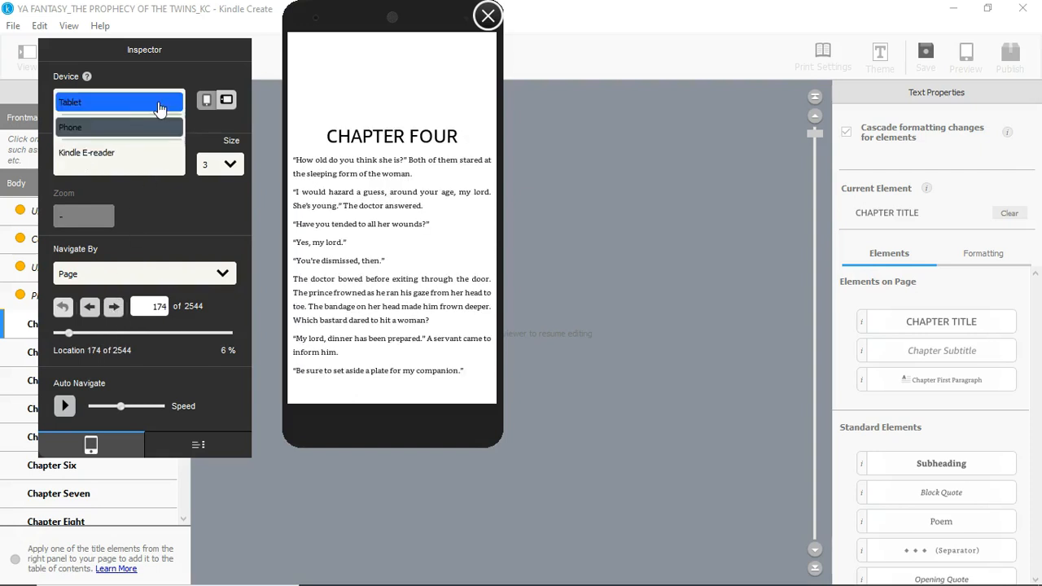
pyautogui.click(140, 157)
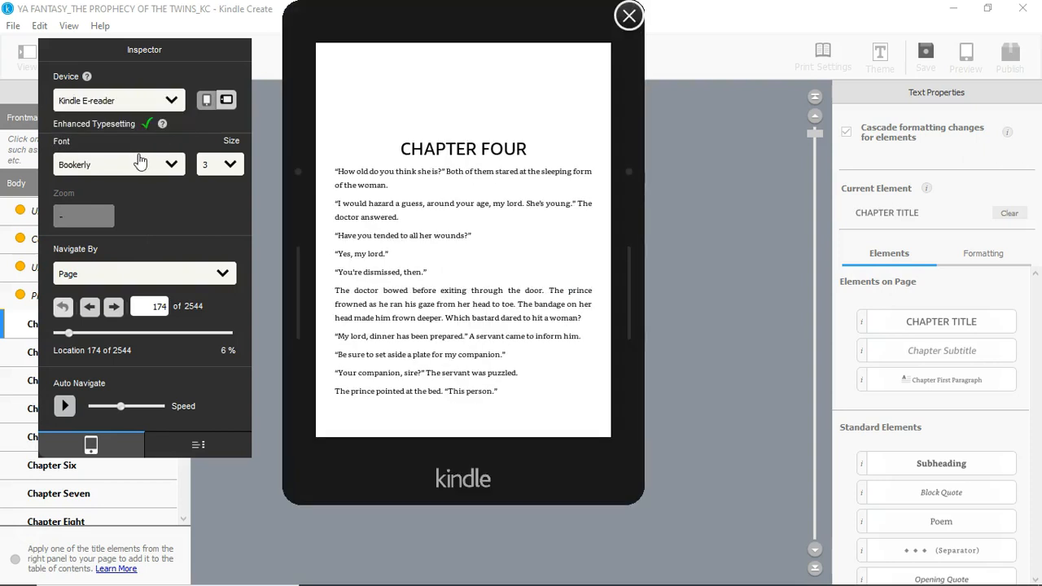
pyautogui.click(226, 101)
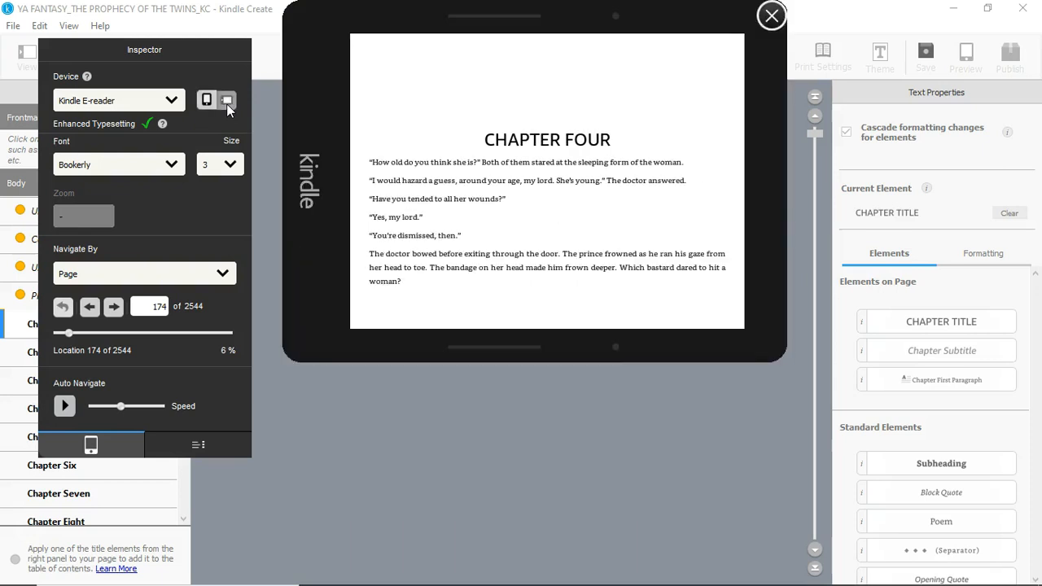
pyautogui.click(206, 104)
# Step: Switch the previewed device to Tablet and page from Chapter Four to the start of Chapter Five
pyautogui.click(170, 101)
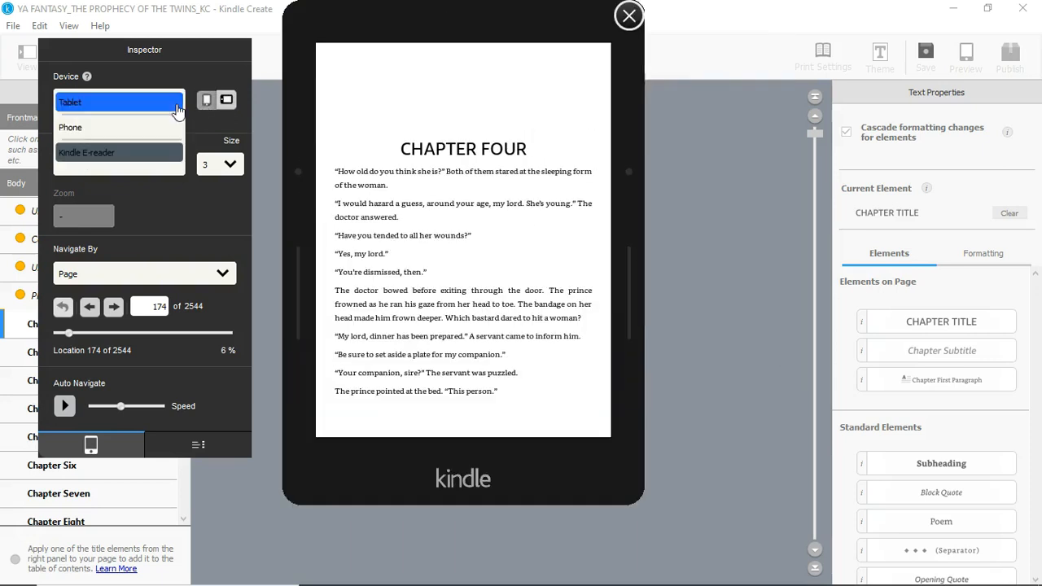
pyautogui.click(147, 102)
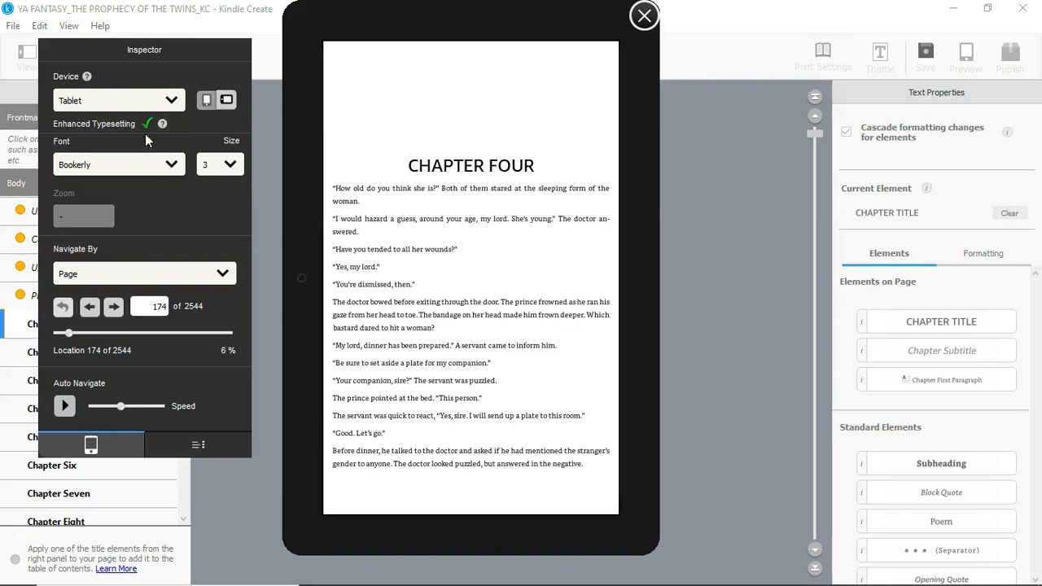
pyautogui.click(115, 305)
pyautogui.click(114, 305)
pyautogui.click(115, 305)
pyautogui.click(114, 305)
pyautogui.click(115, 305)
pyautogui.click(115, 305)
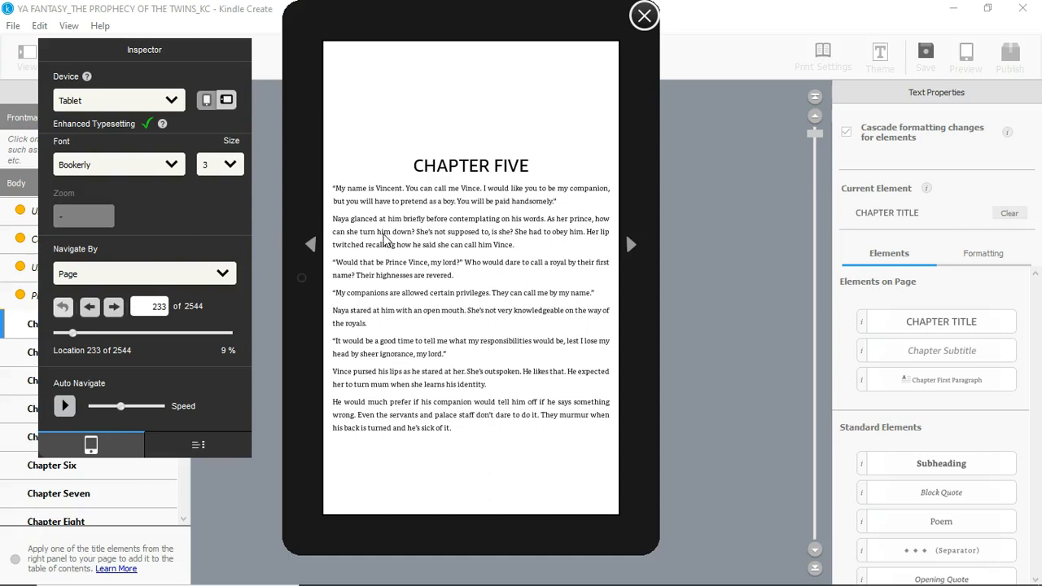
# Step: Set the preview's font size to 5
pyautogui.click(170, 167)
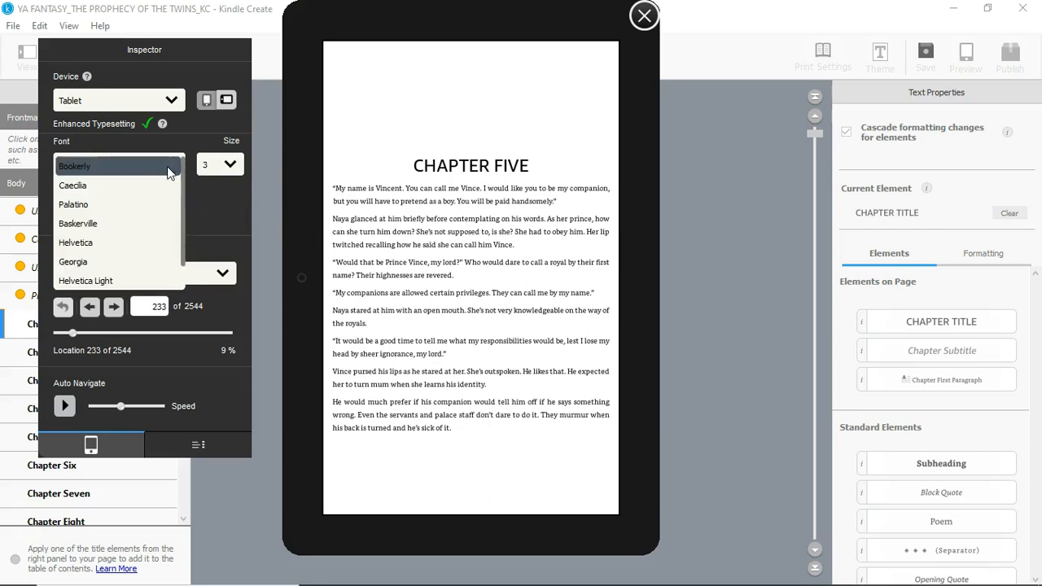
pyautogui.click(193, 188)
pyautogui.click(208, 170)
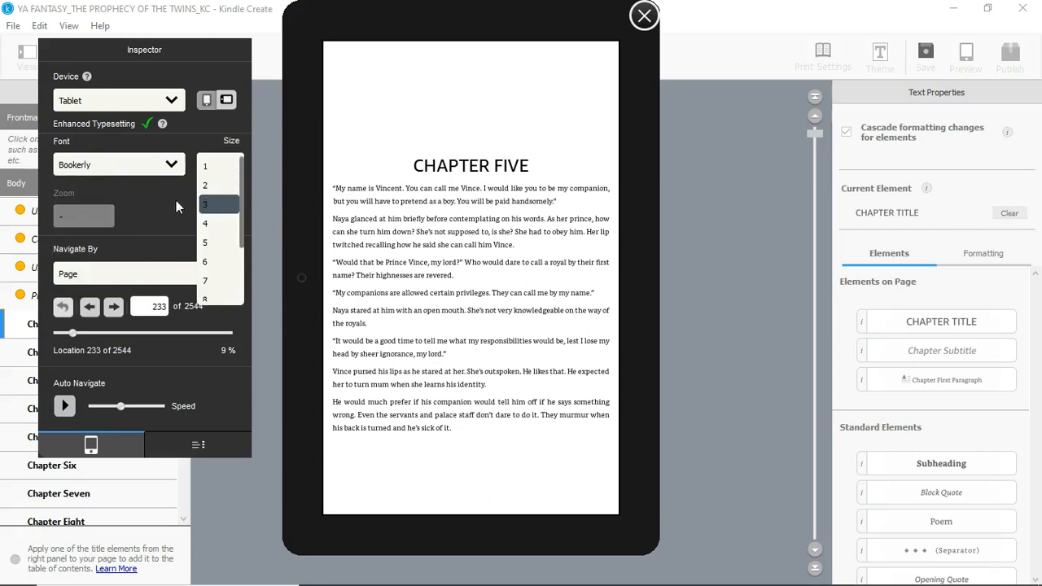
pyautogui.click(176, 200)
pyautogui.click(224, 167)
pyautogui.click(208, 243)
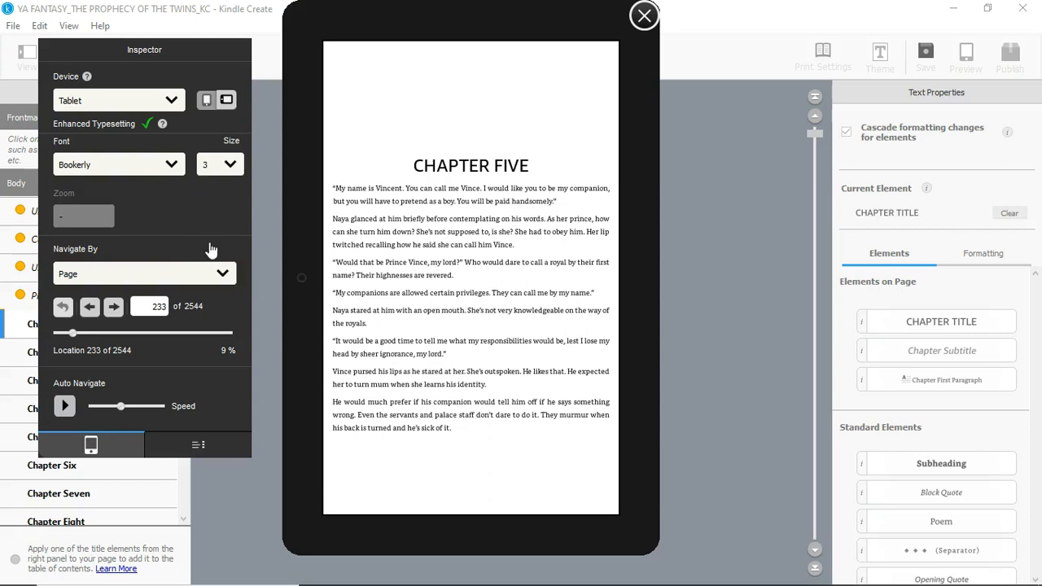
# Step: Set the preview font to Baskerville and page back and forth around Chapter Five to check the text
pyautogui.click(173, 166)
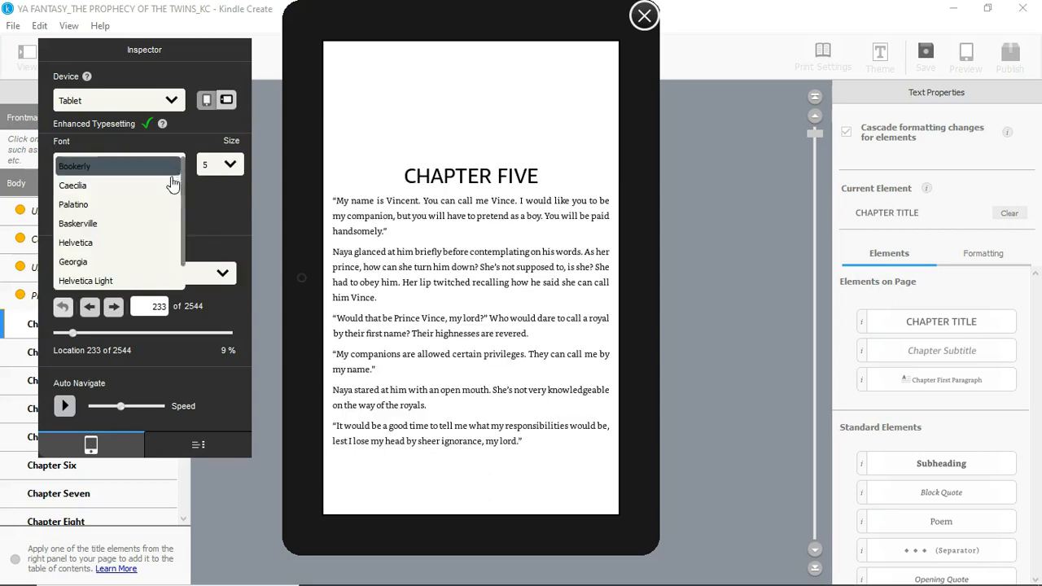
pyautogui.click(132, 224)
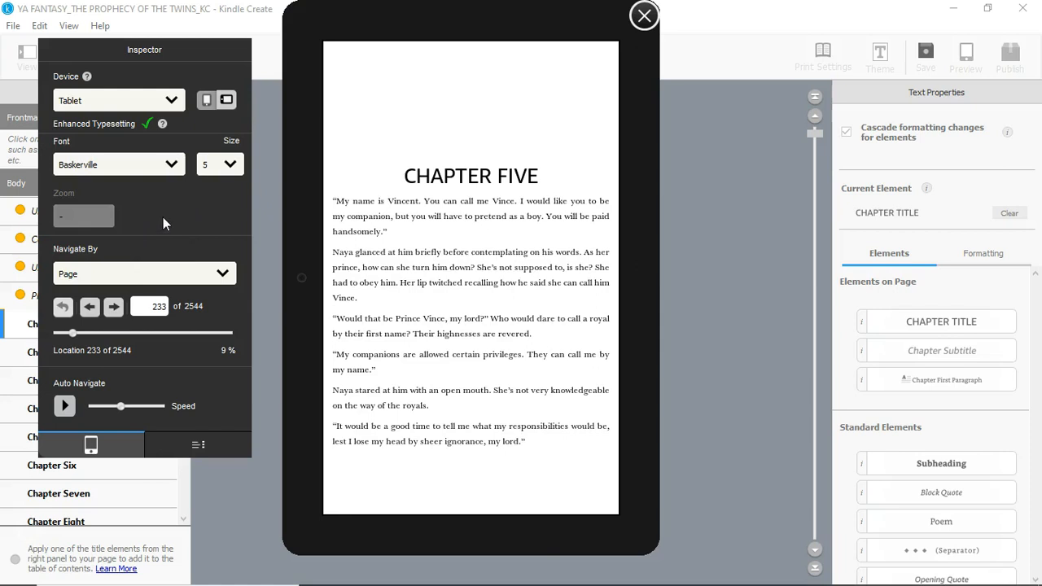
pyautogui.scroll(-1, 407, 337)
pyautogui.scroll(1, 407, 338)
pyautogui.scroll(-1, 407, 342)
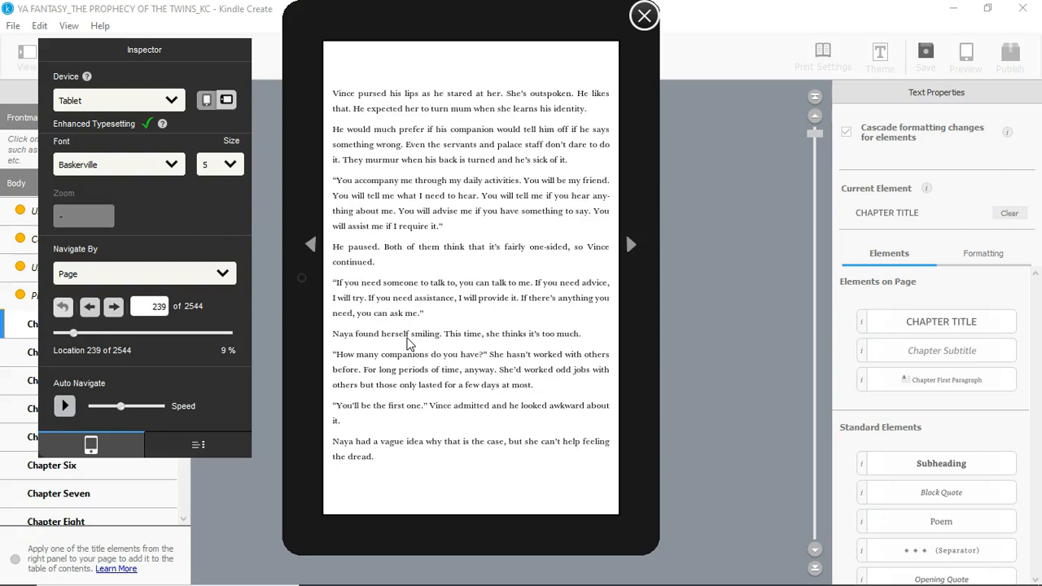
pyautogui.scroll(1, 407, 343)
pyautogui.scroll(1, 406, 343)
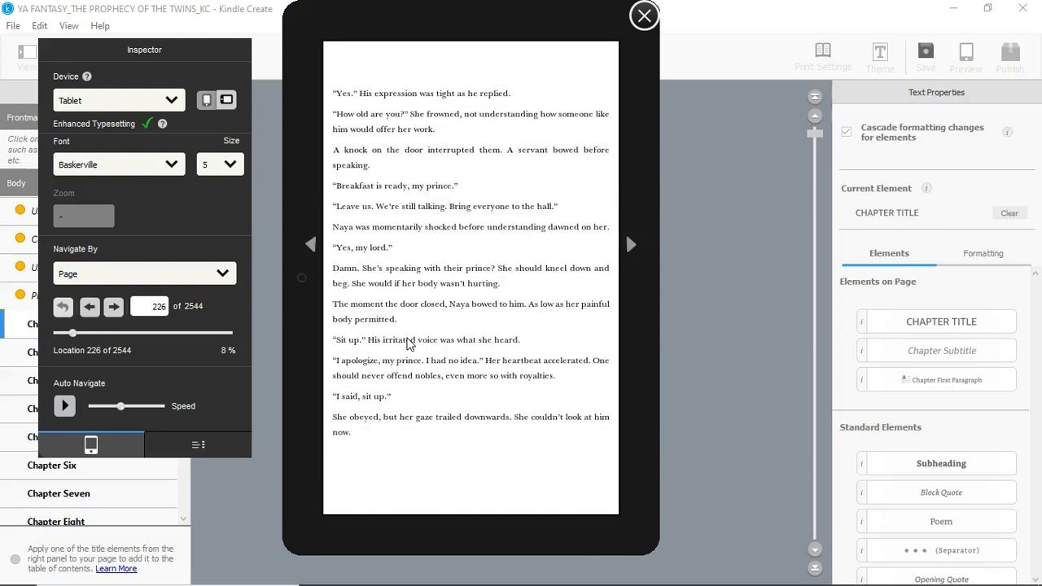
# Step: Check Chapters Forty-four, Forty-one and Thirty-nine through the preview's table of contents, and close the preview
pyautogui.click(210, 446)
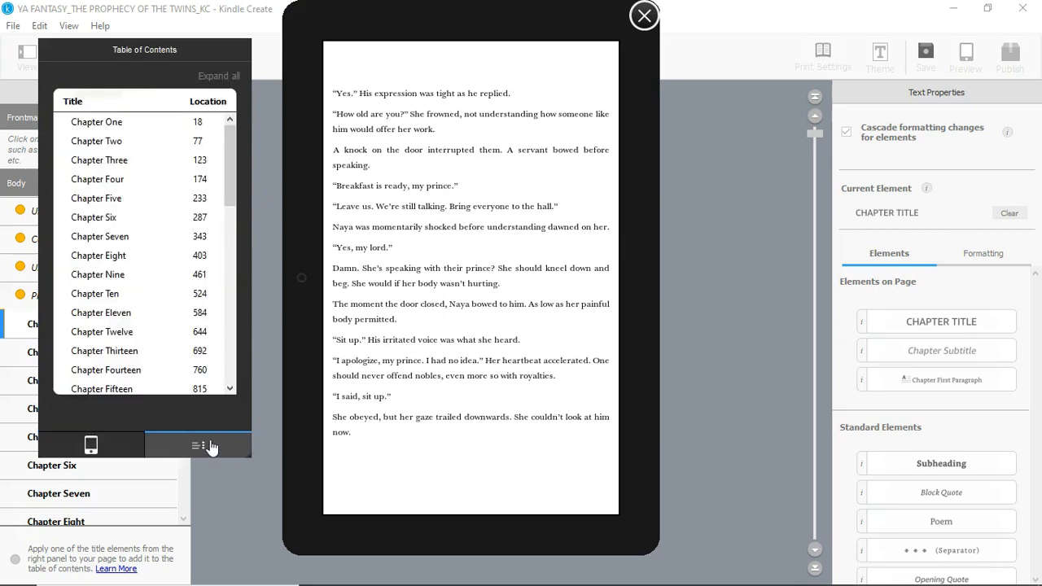
pyautogui.scroll(-1, 226, 184)
pyautogui.moveTo(227, 184); pyautogui.dragTo(246, 365)
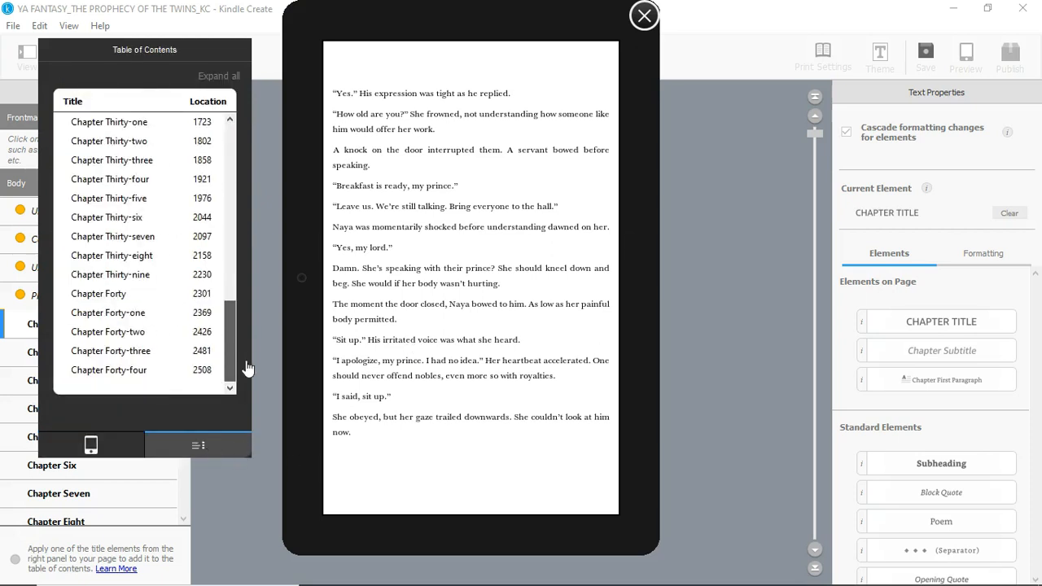
pyautogui.click(144, 377)
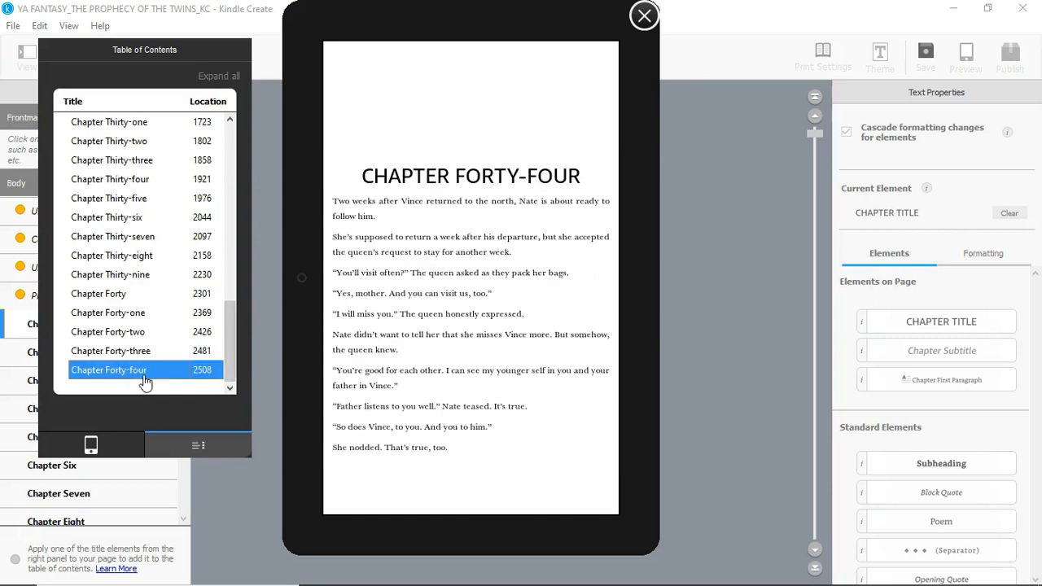
pyautogui.click(154, 318)
pyautogui.click(155, 275)
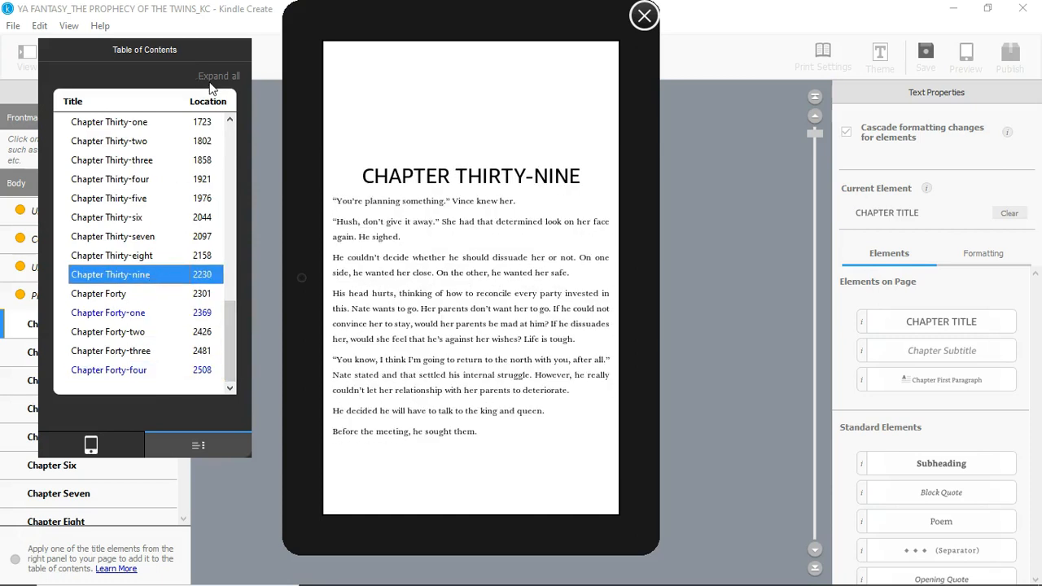
pyautogui.click(119, 452)
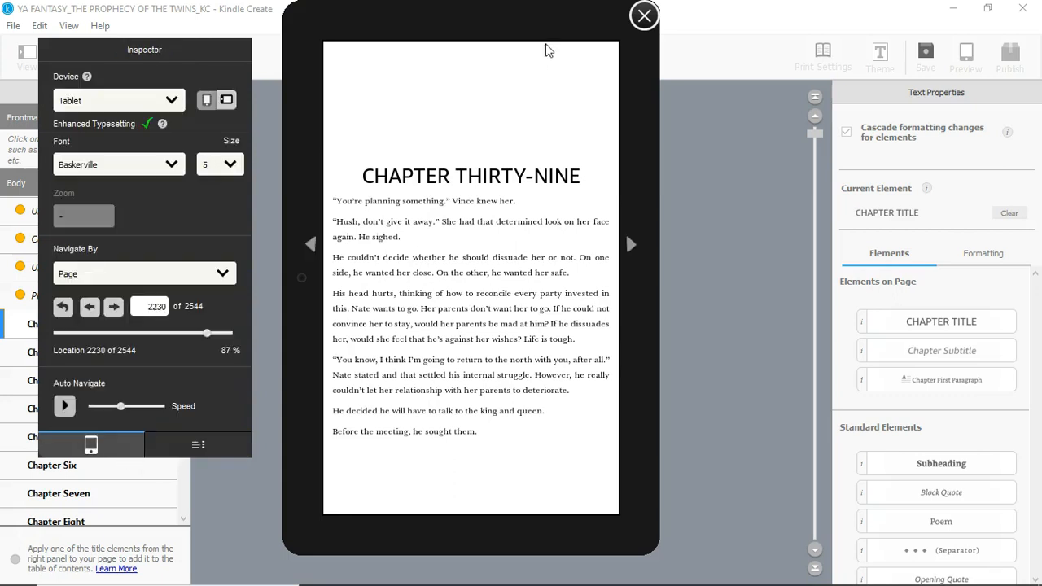
pyautogui.click(645, 16)
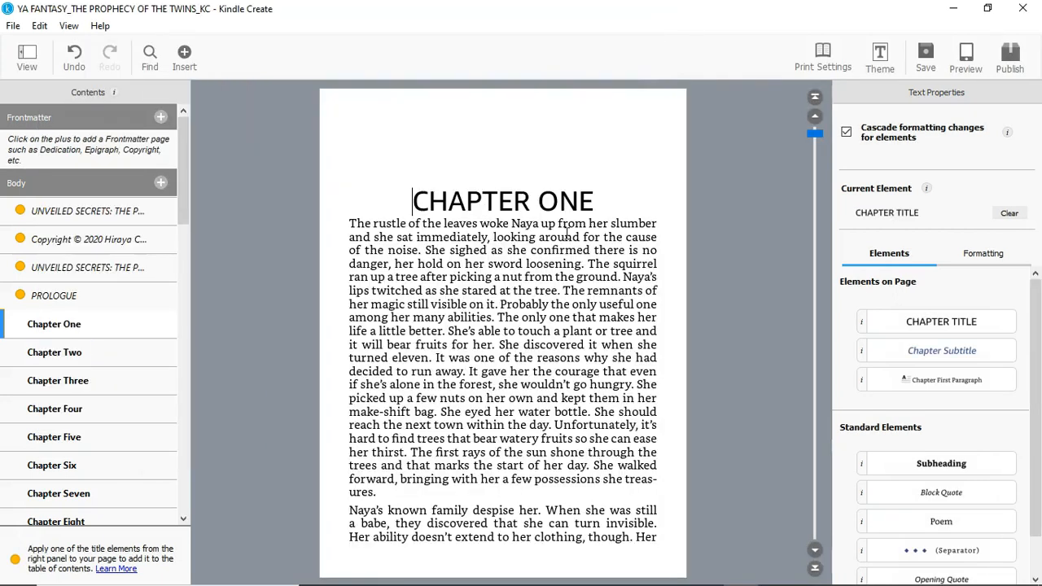
# Step: Export the book for publication as the .kpf package YA FANTASY_THE PROPHECY OF THE TWINS in the KINDLE CREATE folder
pyautogui.click(1009, 65)
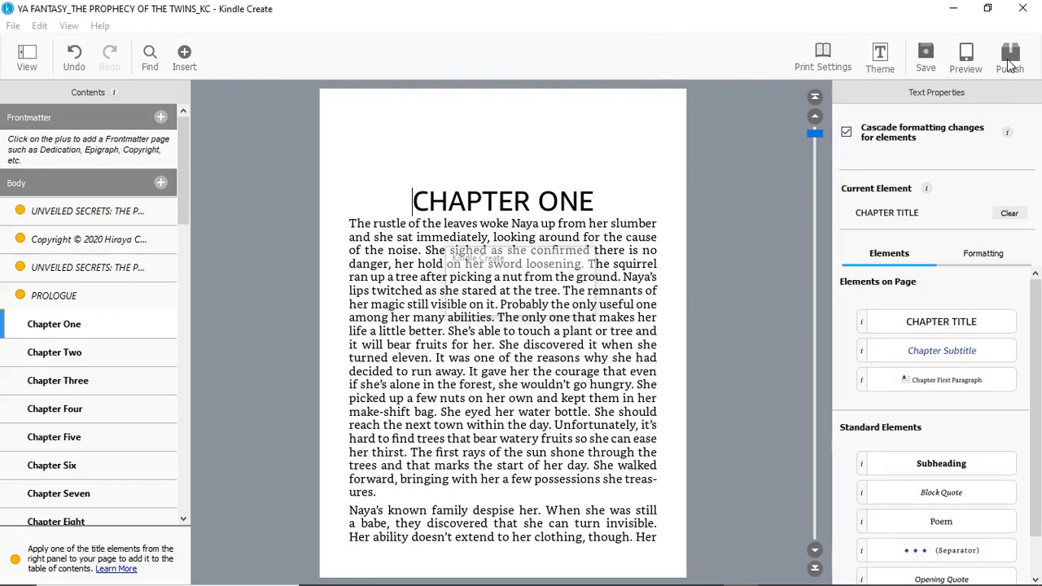
pyautogui.click(1009, 61)
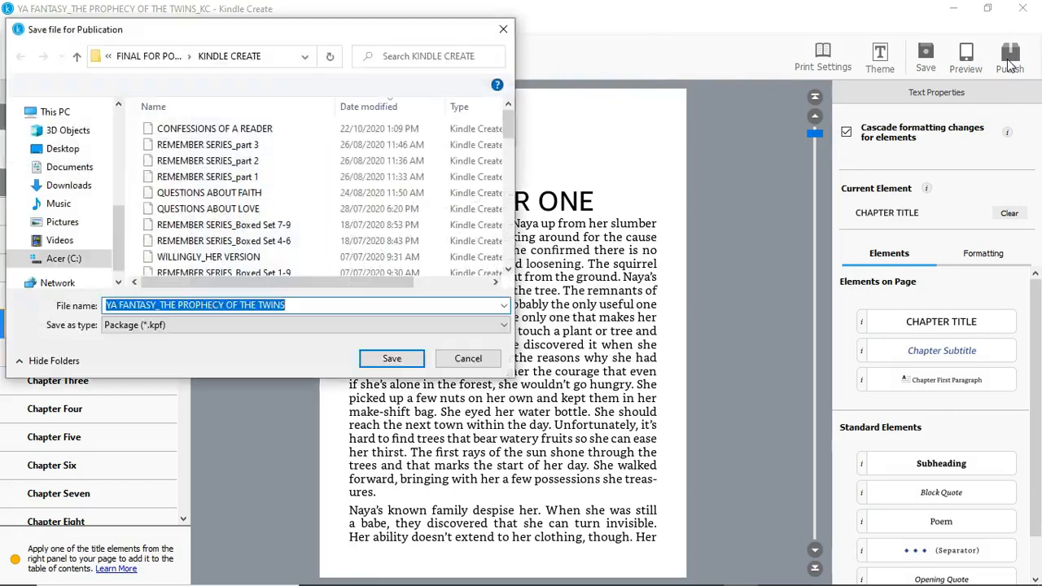
pyautogui.click(372, 366)
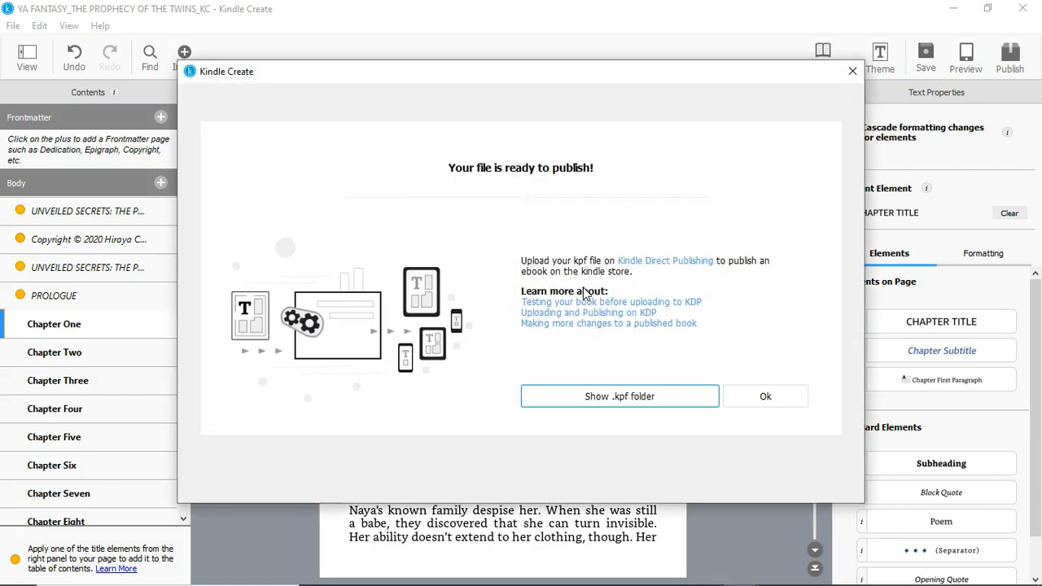
# Step: Show the folder holding the exported .kpf file and sort it by date modified, newest first, to locate the book's package
pyautogui.click(661, 396)
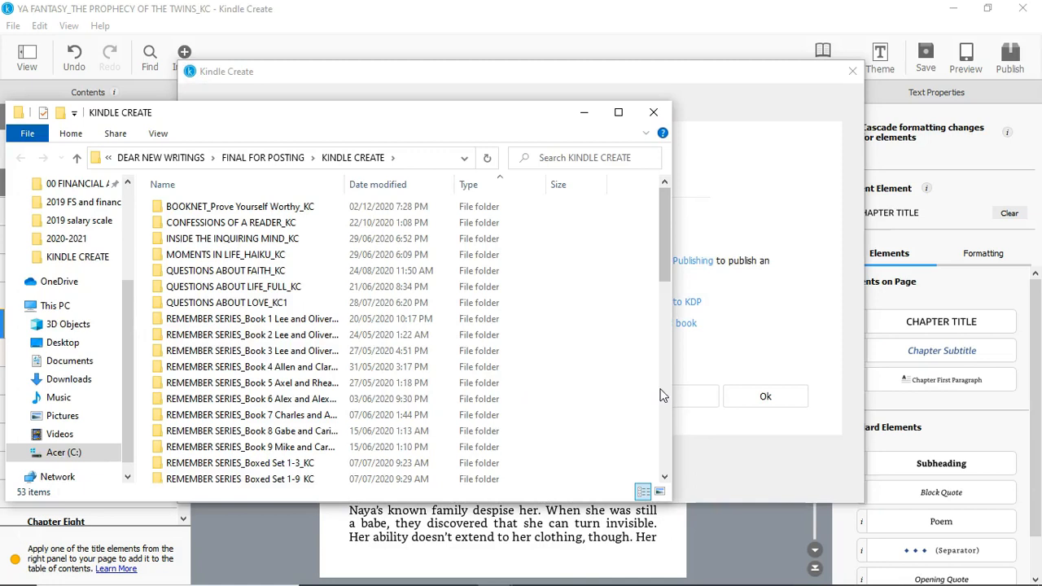
pyautogui.scroll(-5, 419, 303)
pyautogui.scroll(-5, 419, 303)
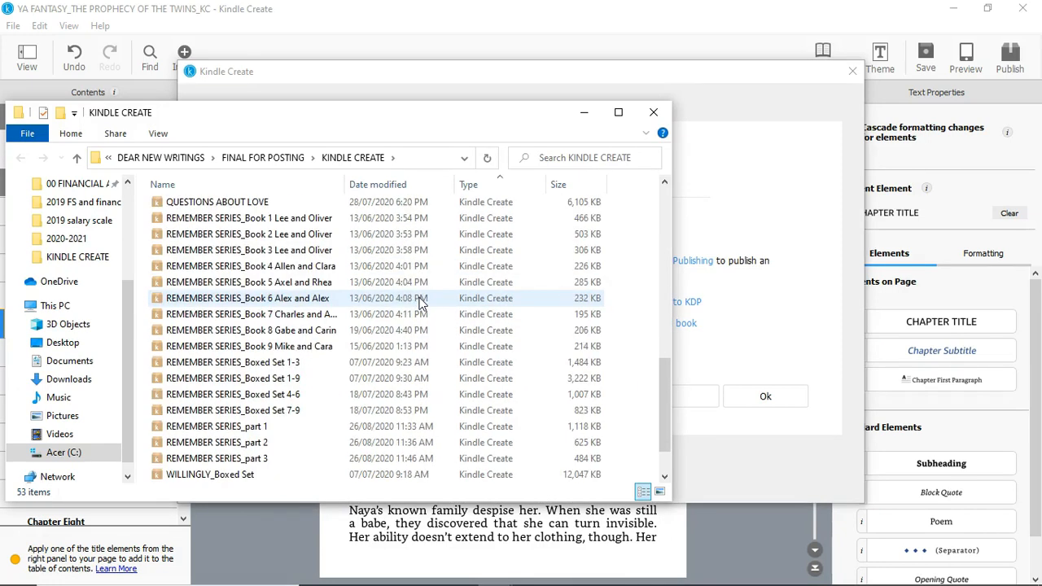
pyautogui.scroll(2, 421, 303)
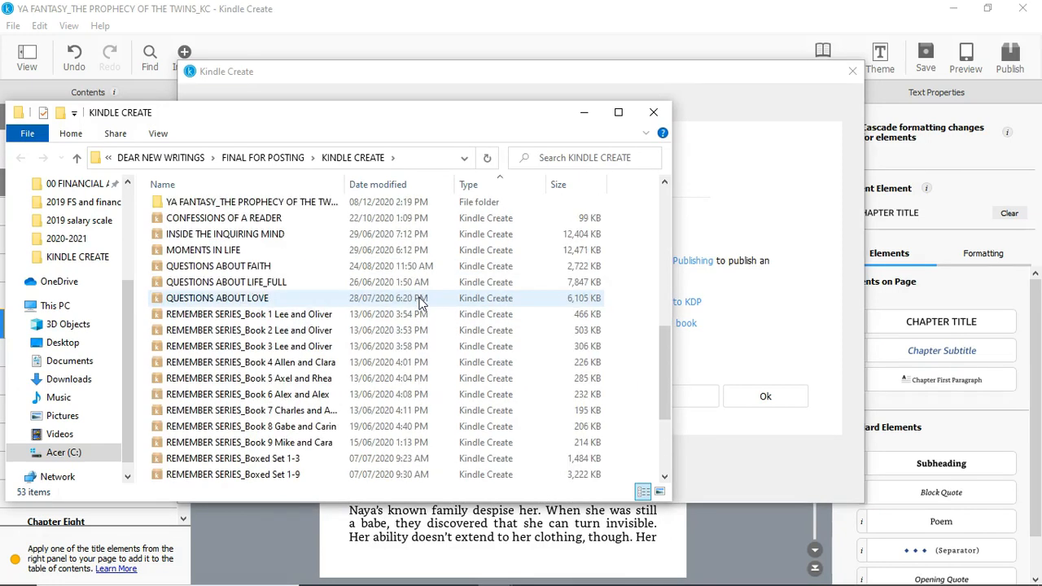
pyautogui.click(382, 181)
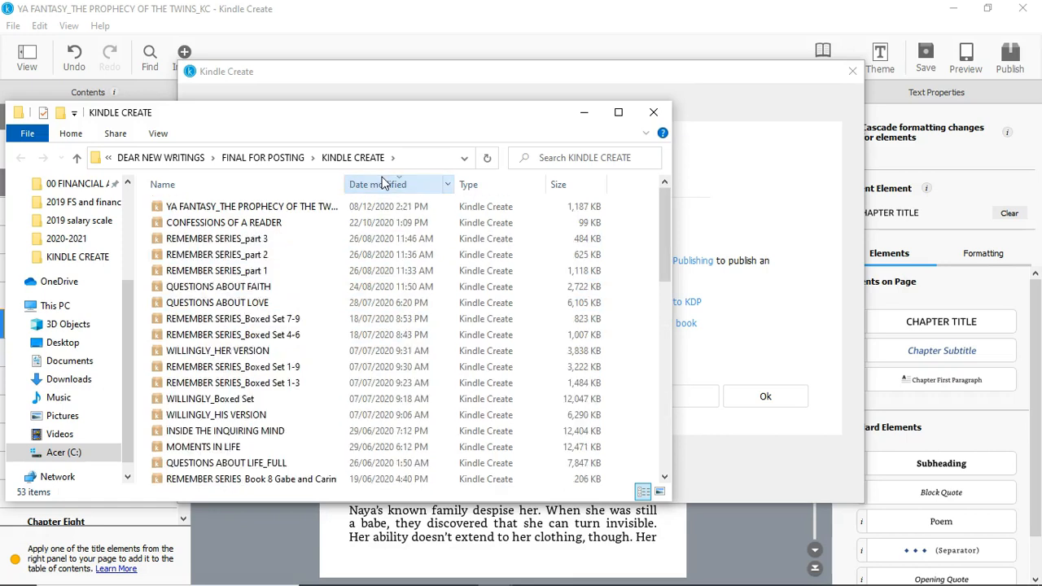
pyautogui.doubleClick(308, 208)
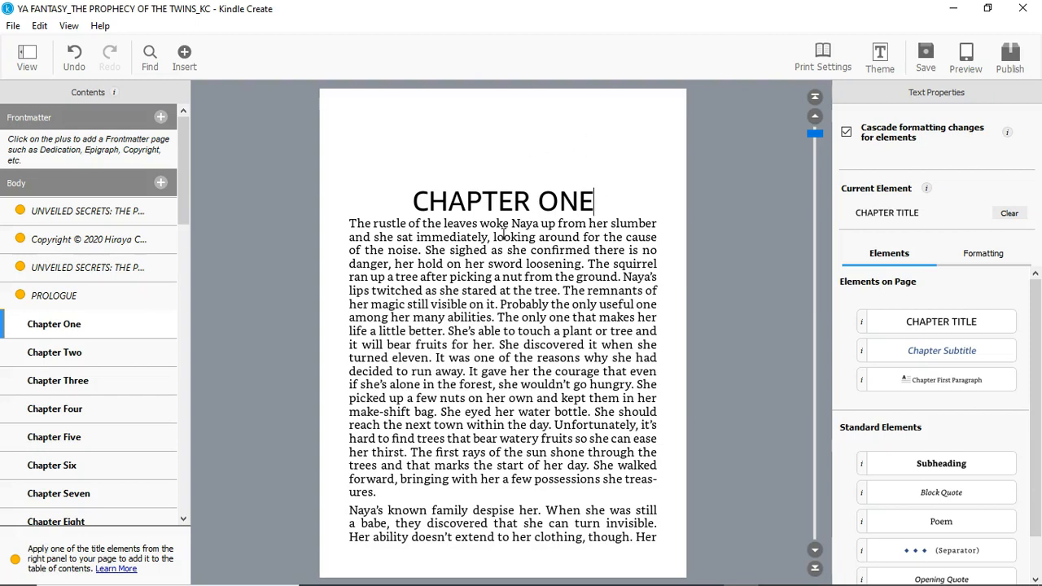
pyautogui.doubleClick(415, 203)
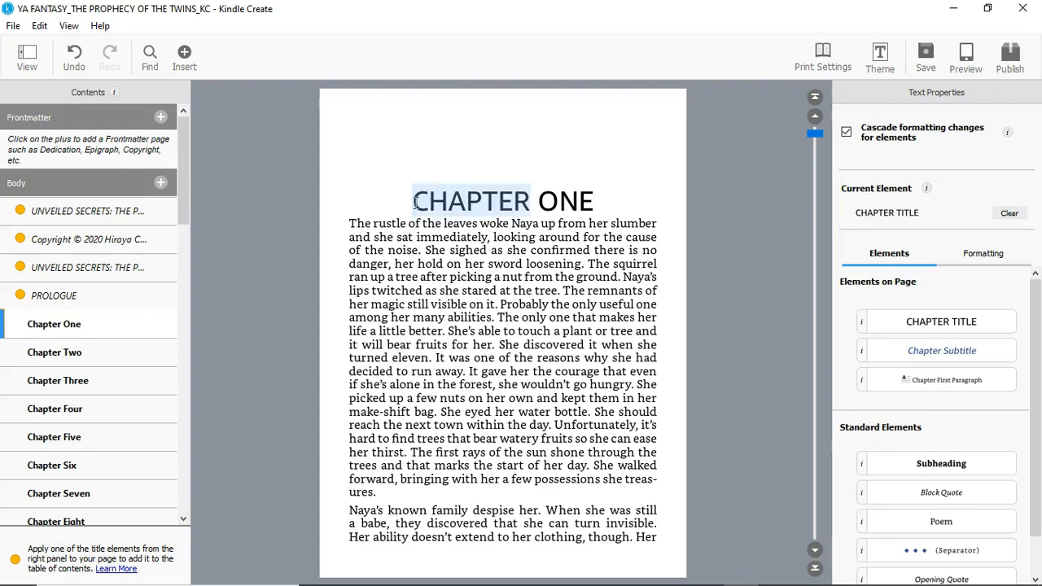
pyautogui.click(639, 197)
pyautogui.moveTo(620, 204); pyautogui.dragTo(415, 203)
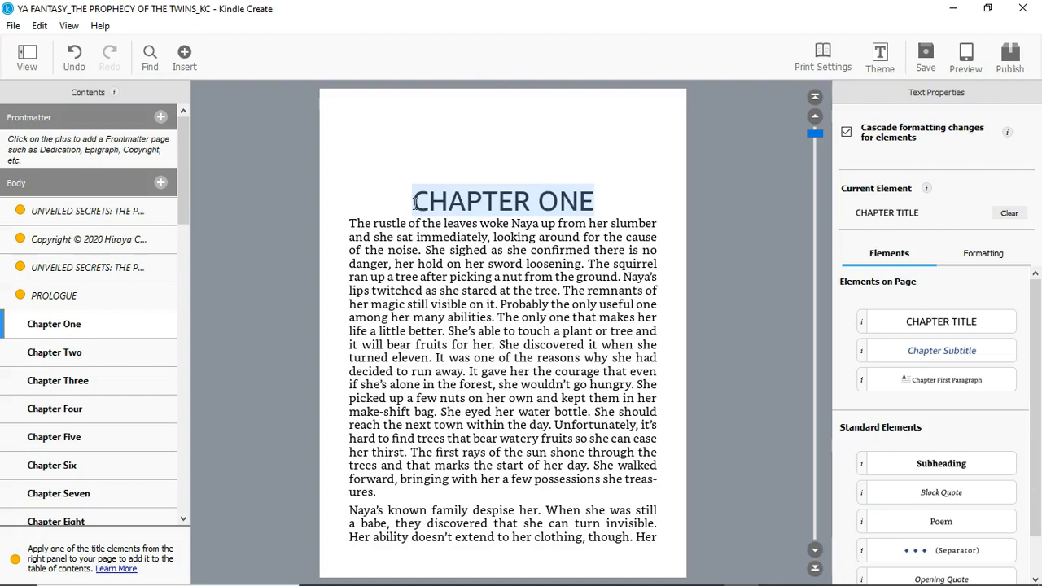
pyautogui.click(415, 203)
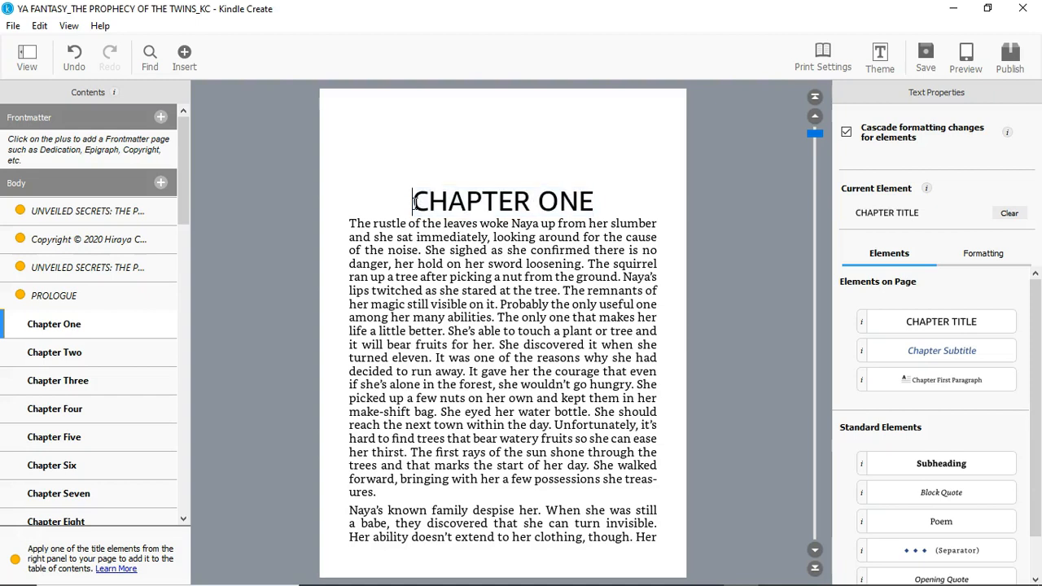